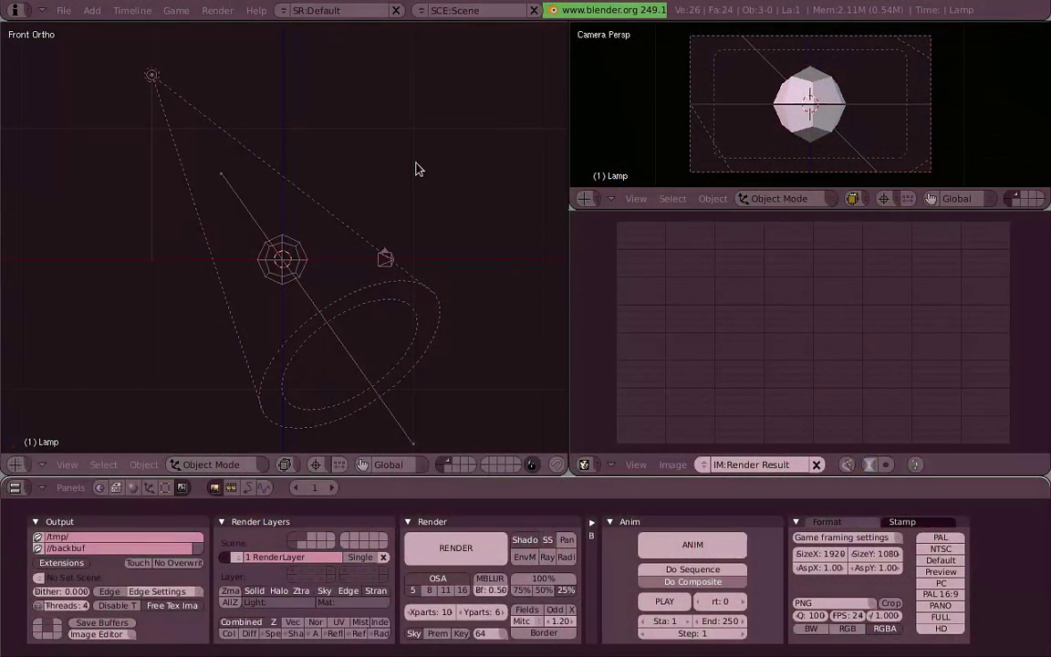
Select the cube and give it a new material in the Material buttons
right_click(304, 258)
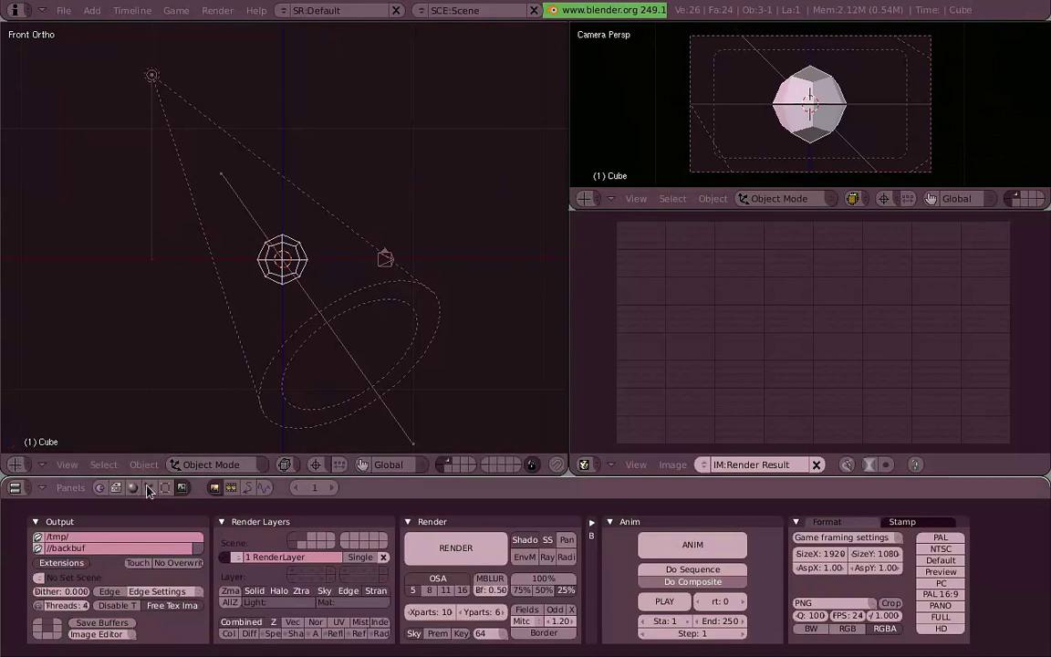
click(133, 488)
click(265, 550)
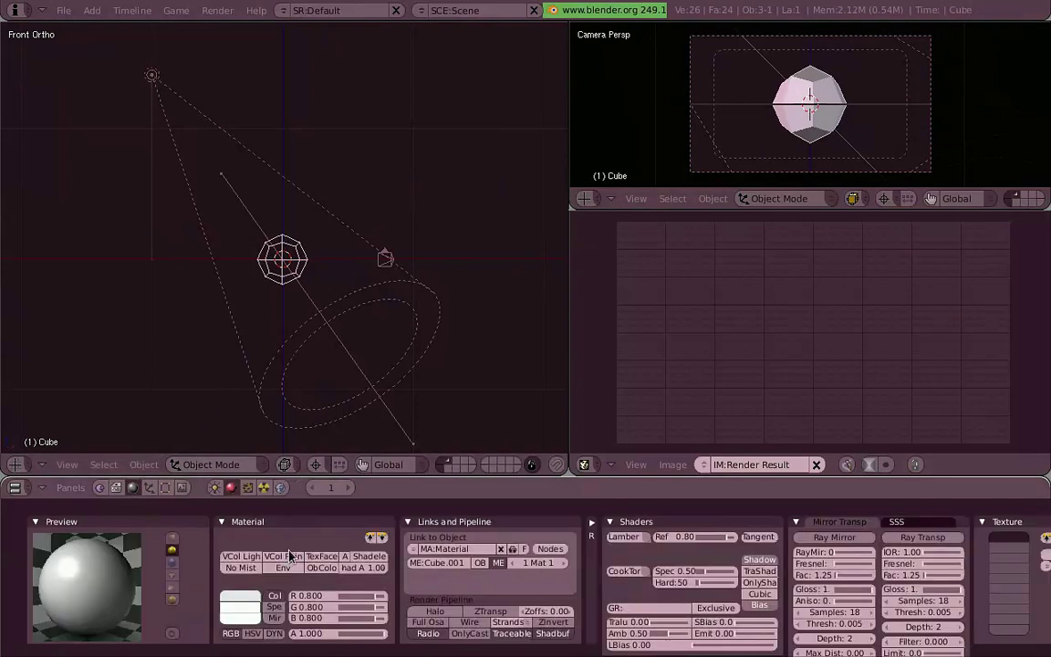
middle_drag(290, 555, 267, 542)
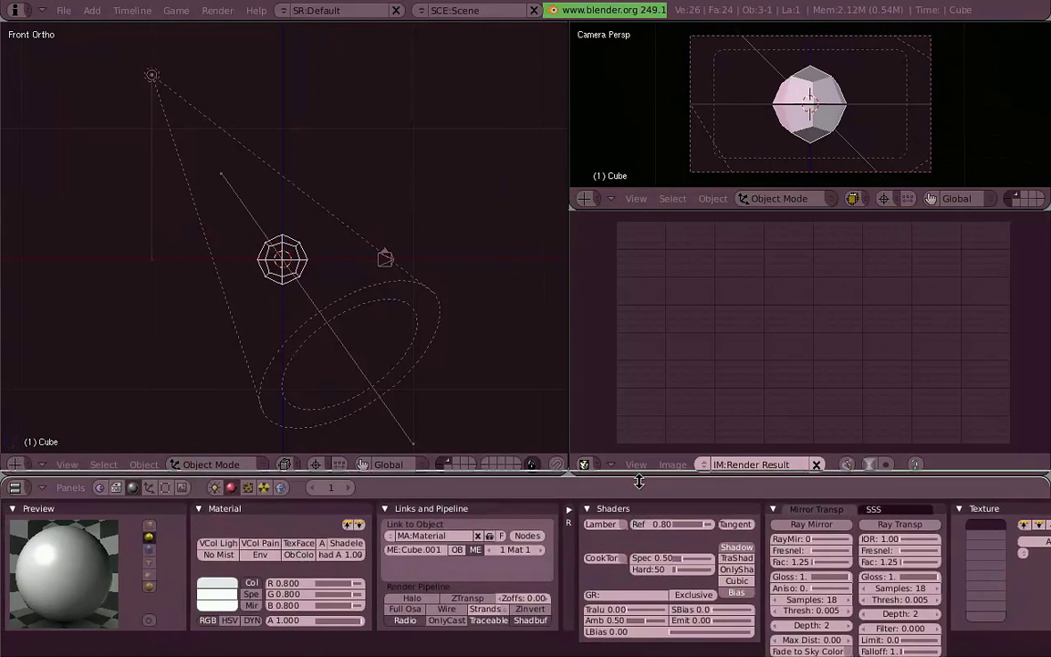
Add a new texture named Tex to the material and show its texture settings
drag(636, 478, 636, 448)
click(780, 491)
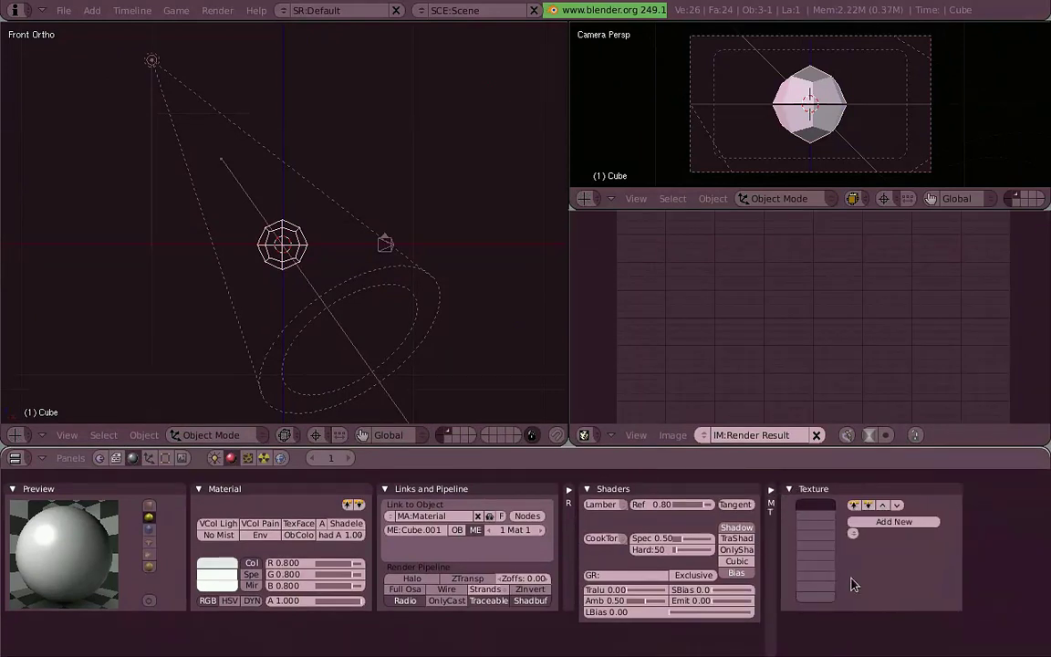
click(903, 522)
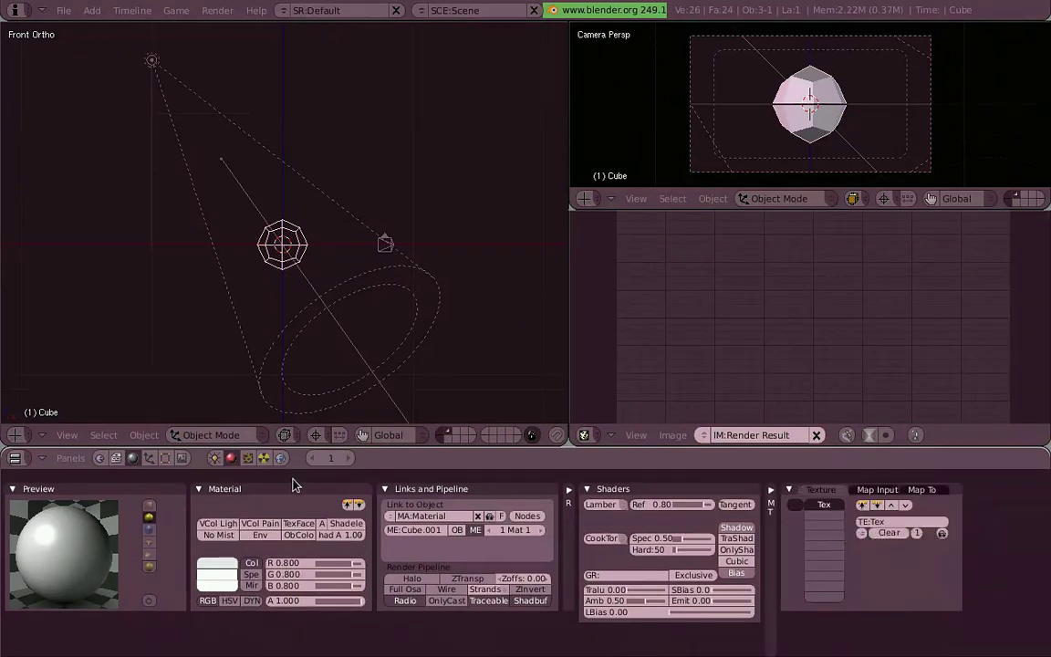
click(247, 457)
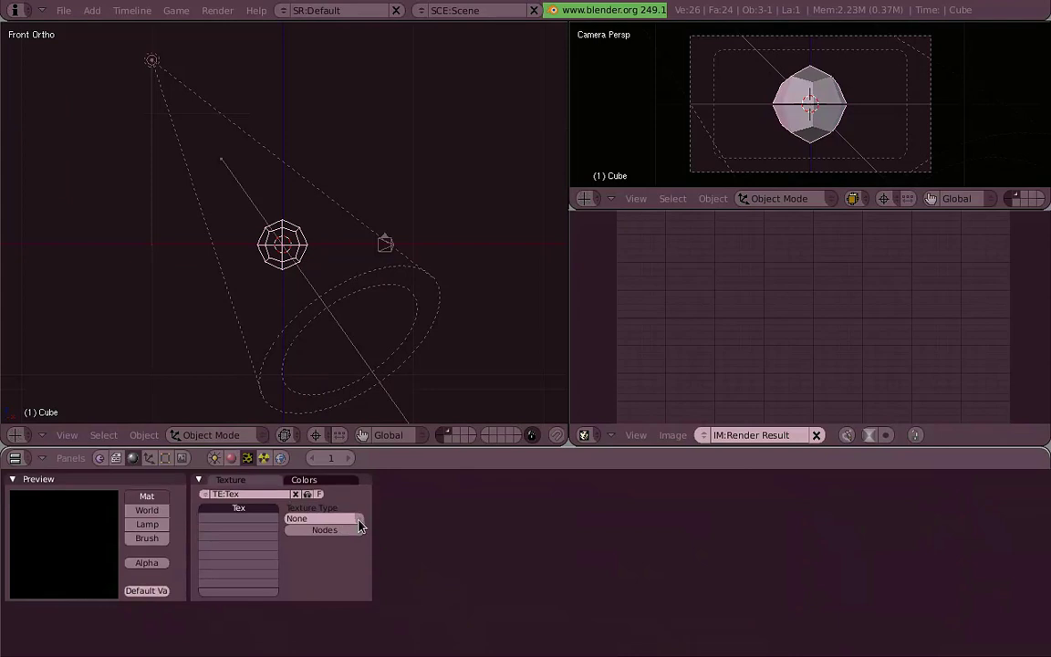
Make Tex a Nodes-type texture and join the image editor into the camera view
click(325, 518)
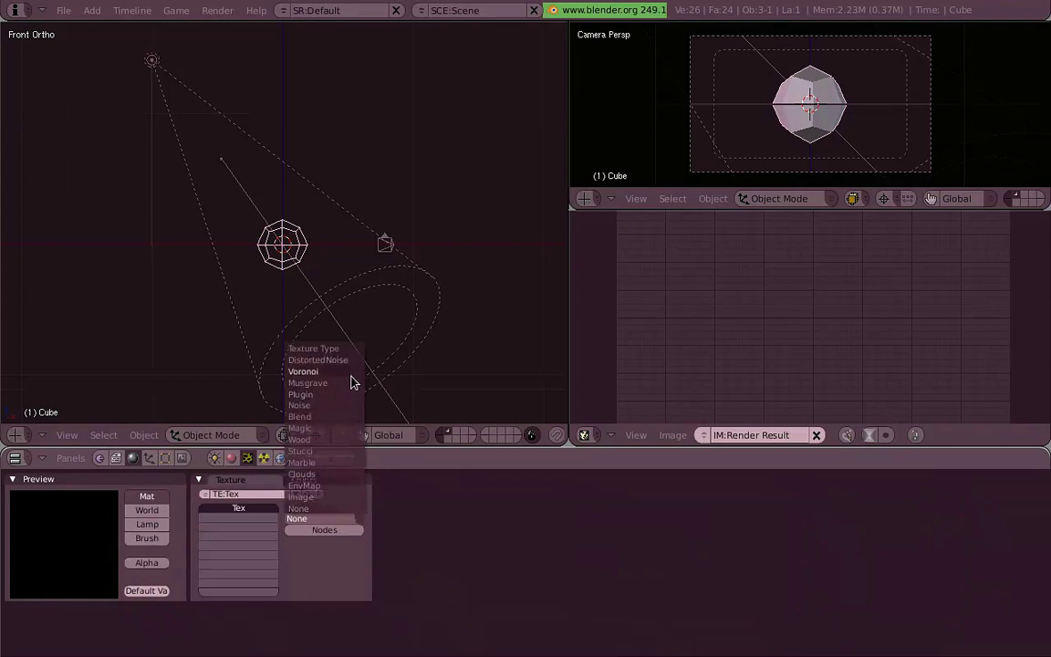
click(352, 520)
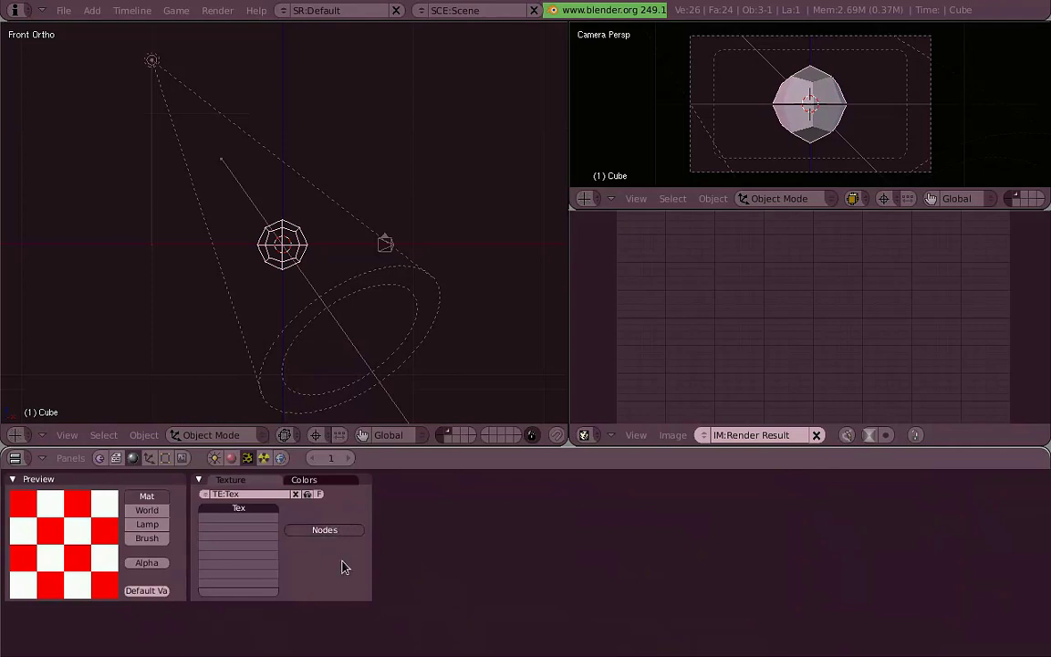
right_click(592, 222)
click(589, 220)
Merge the front view into the camera view and show Tex's texture nodes in a Node Editor
right_click(574, 226)
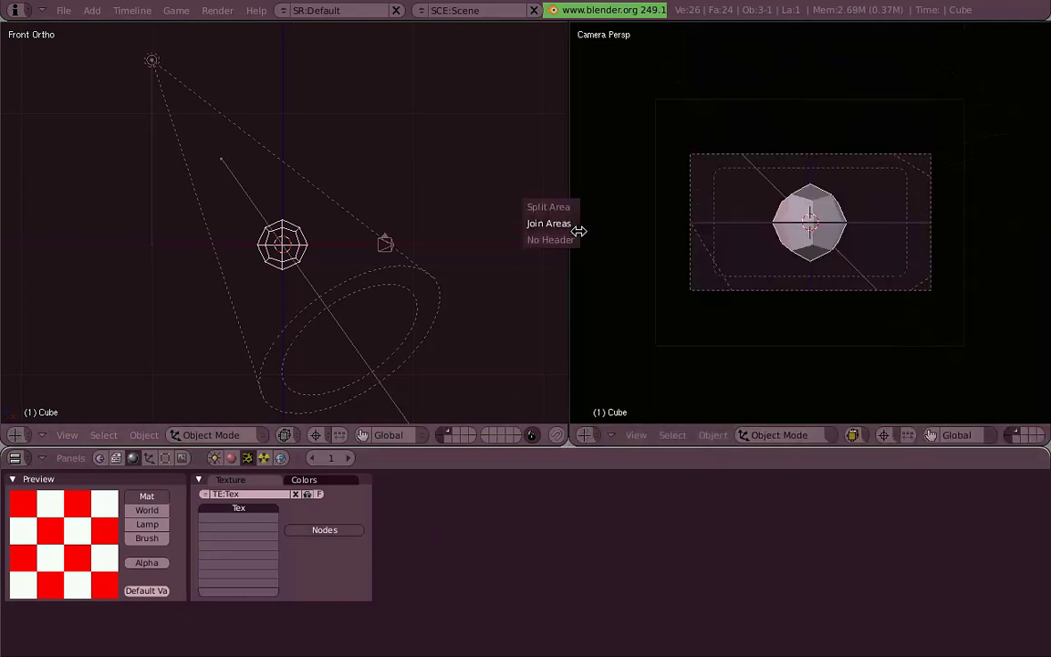
click(570, 224)
click(475, 289)
click(15, 434)
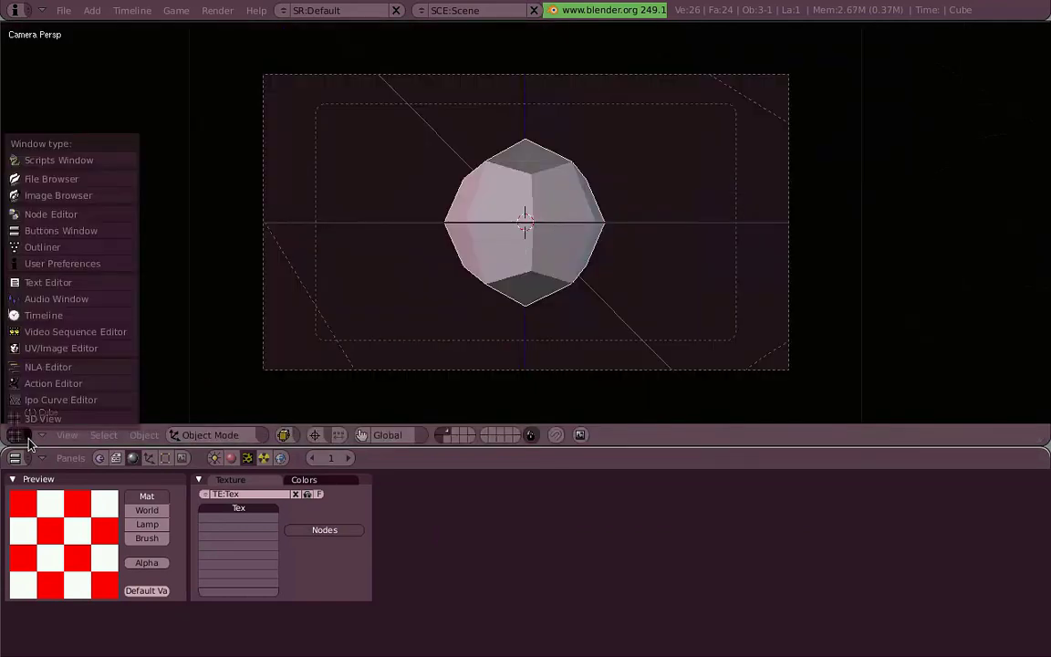
click(100, 211)
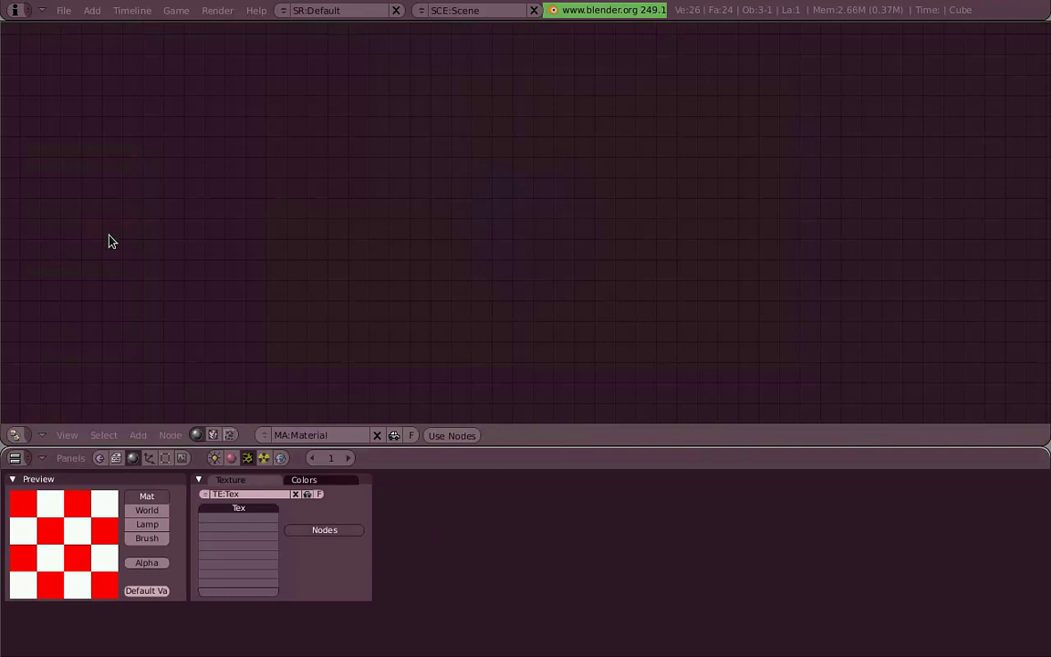
click(230, 435)
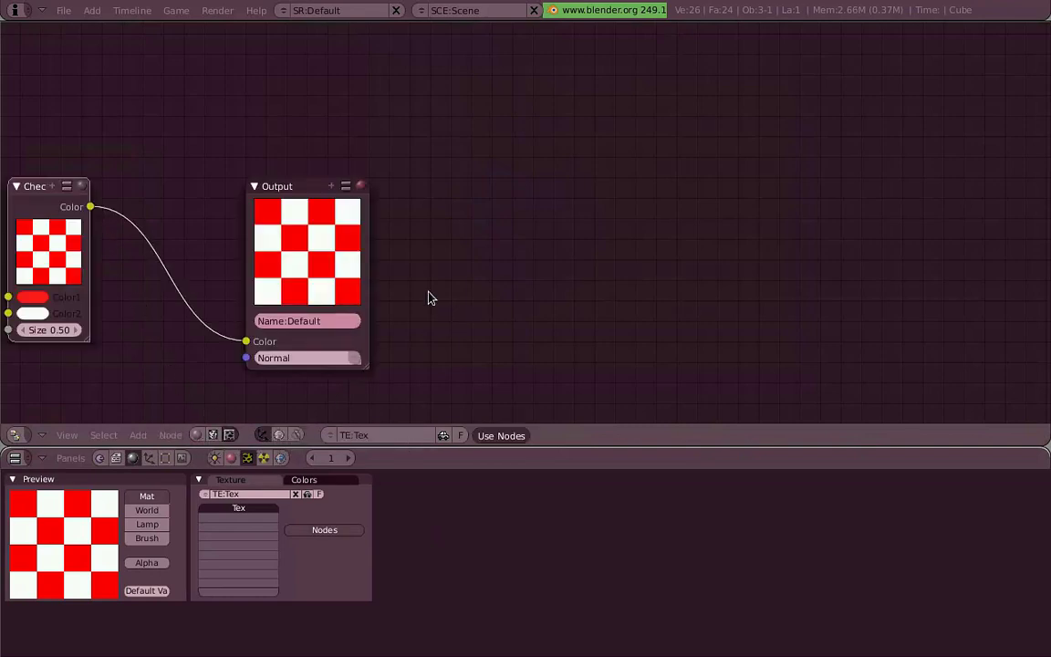
Place the Checker node top-left and Output to the right, with material settings below
middle_drag(379, 282, 767, 281)
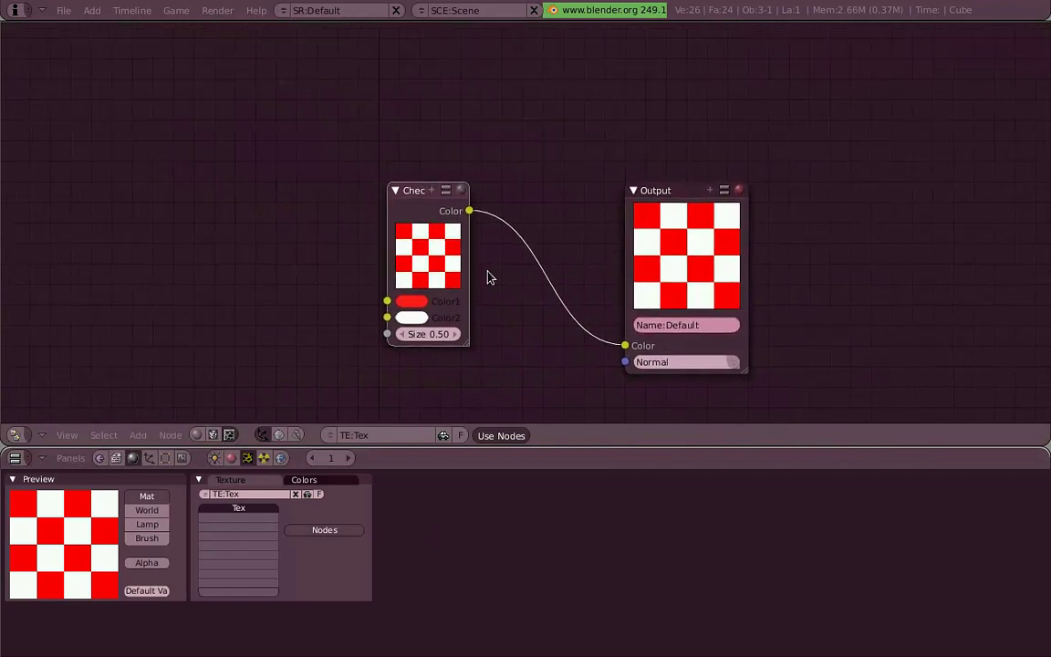
mouse_move(431, 272)
mouse_down()
mouse_move(232, 191)
mouse_move(149, 137)
mouse_up()
drag(680, 273, 796, 293)
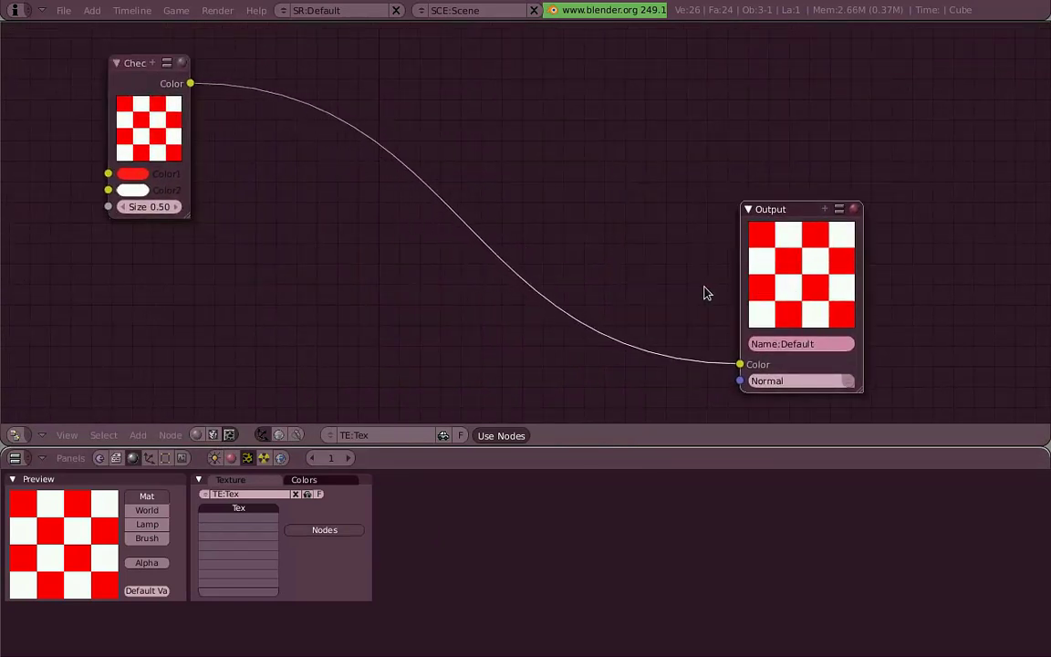
drag(175, 129, 181, 124)
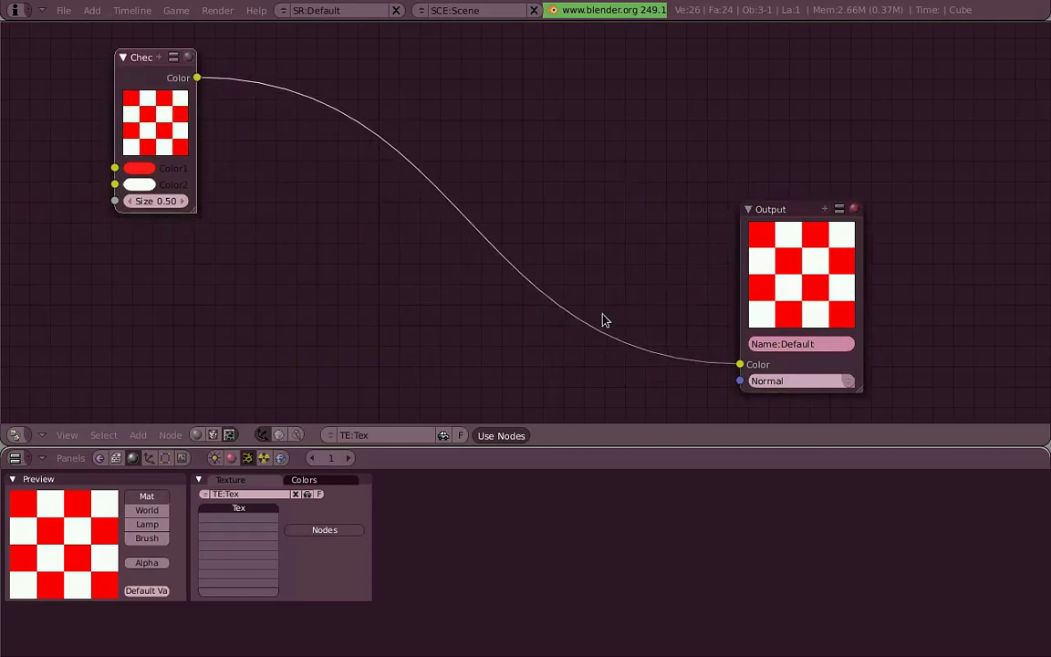
drag(783, 304, 784, 300)
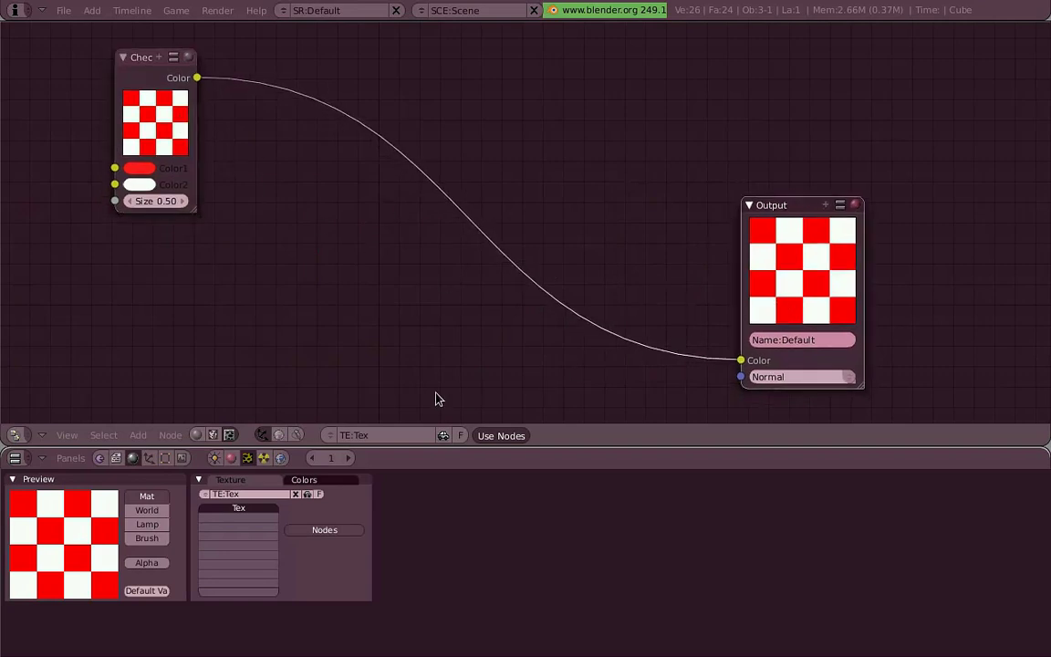
click(231, 457)
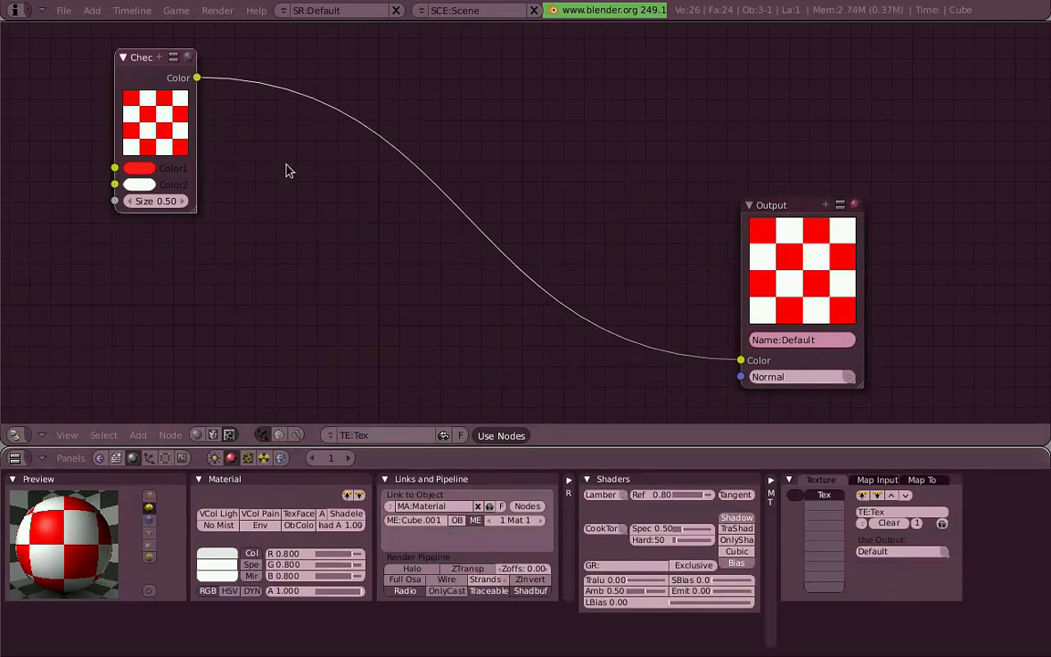
Add a Voronoi texture node between the Checker and Output nodes
key(space)
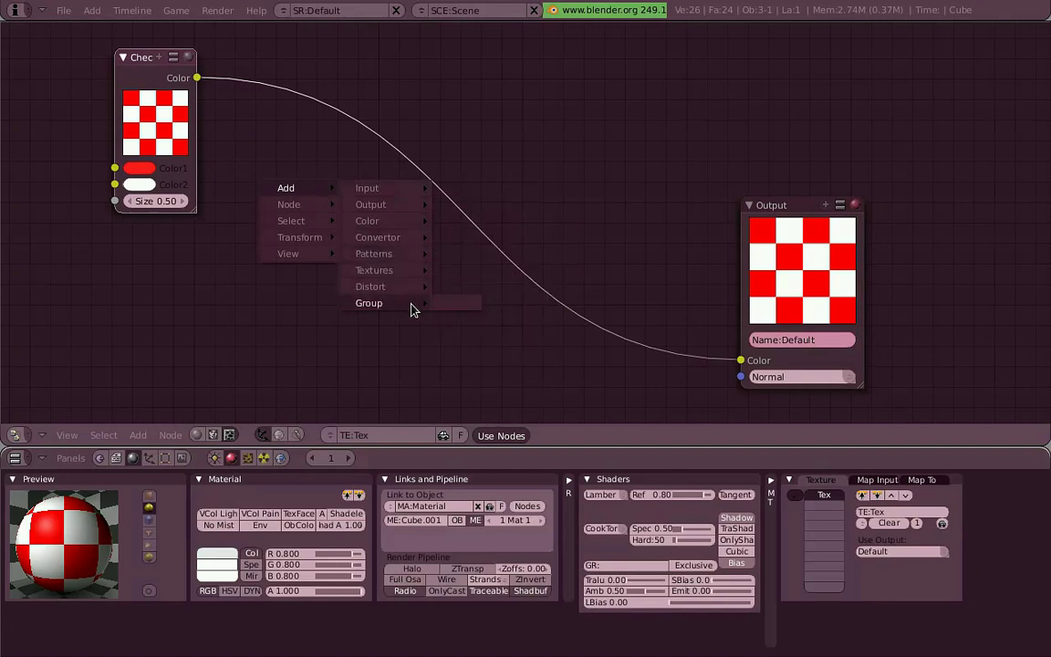
mouse_move(373, 270)
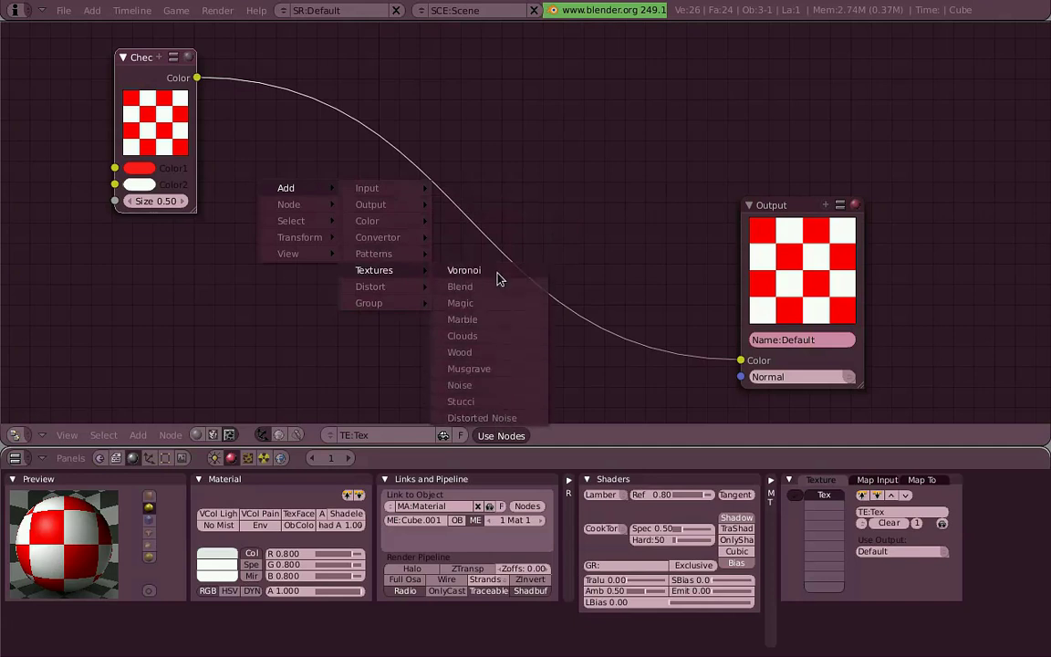
click(497, 273)
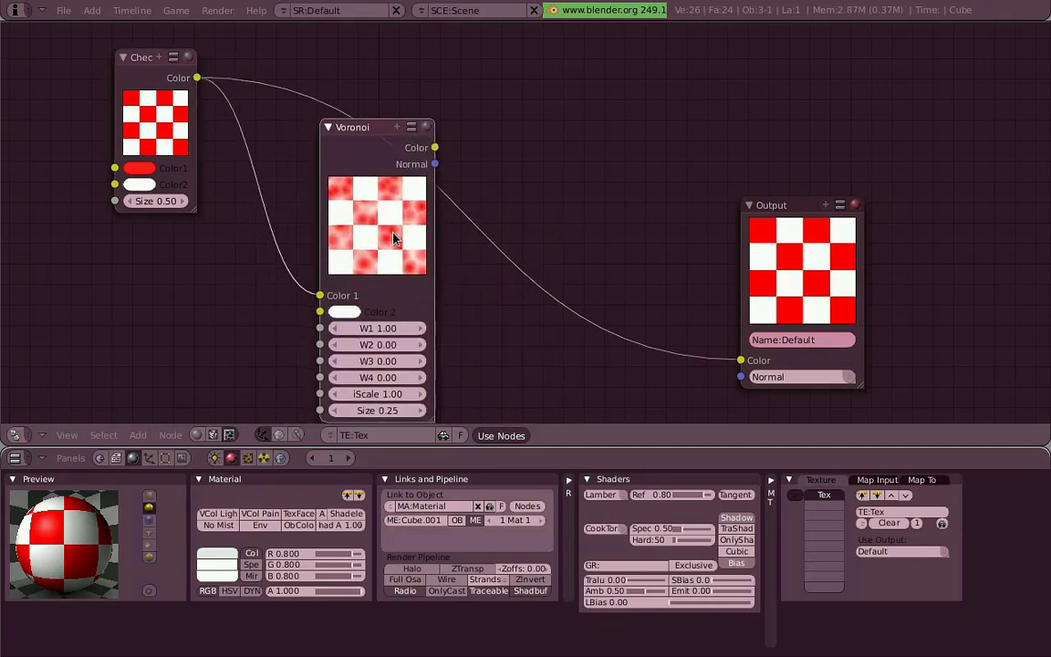
click(472, 188)
middle_drag(426, 164, 427, 180)
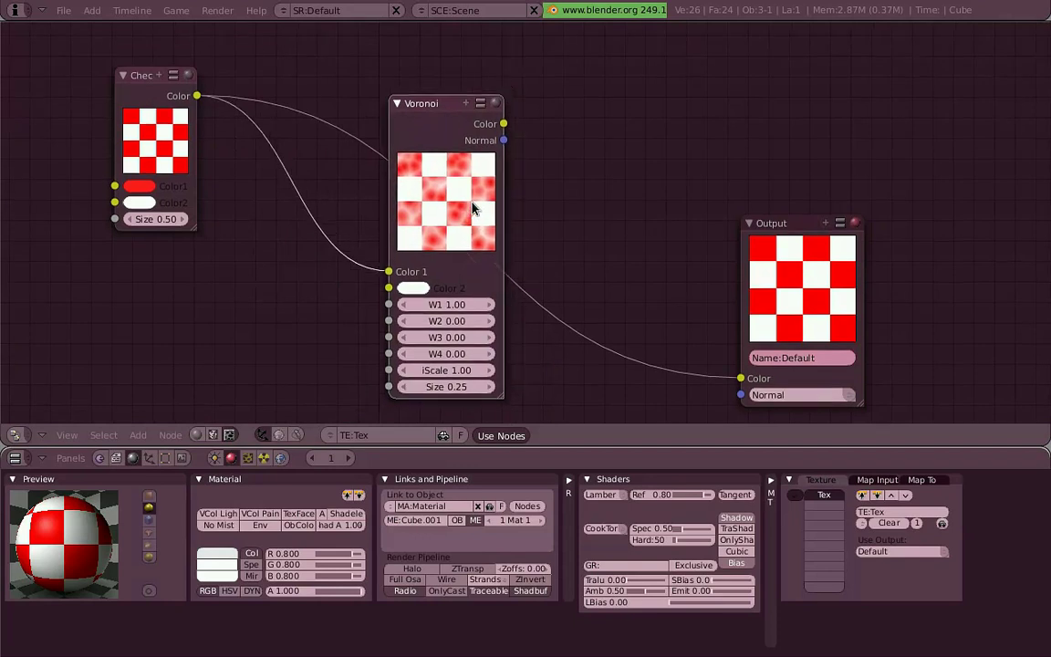
Give Voronoi a black Color 2 and an unlinked white Color 1, and move it below Checker
click(435, 287)
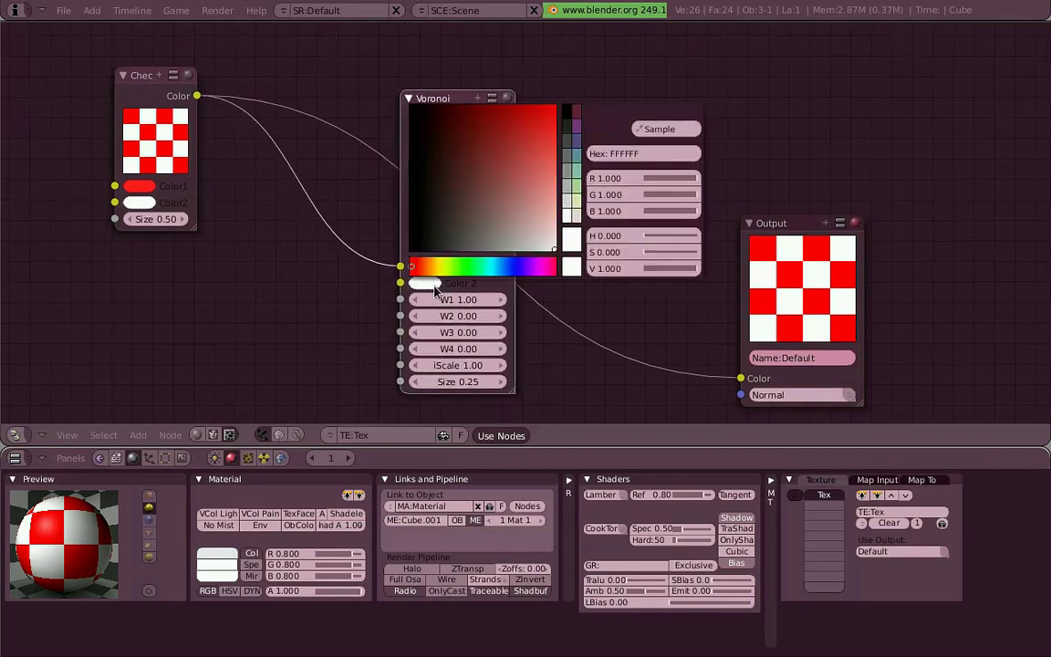
click(511, 214)
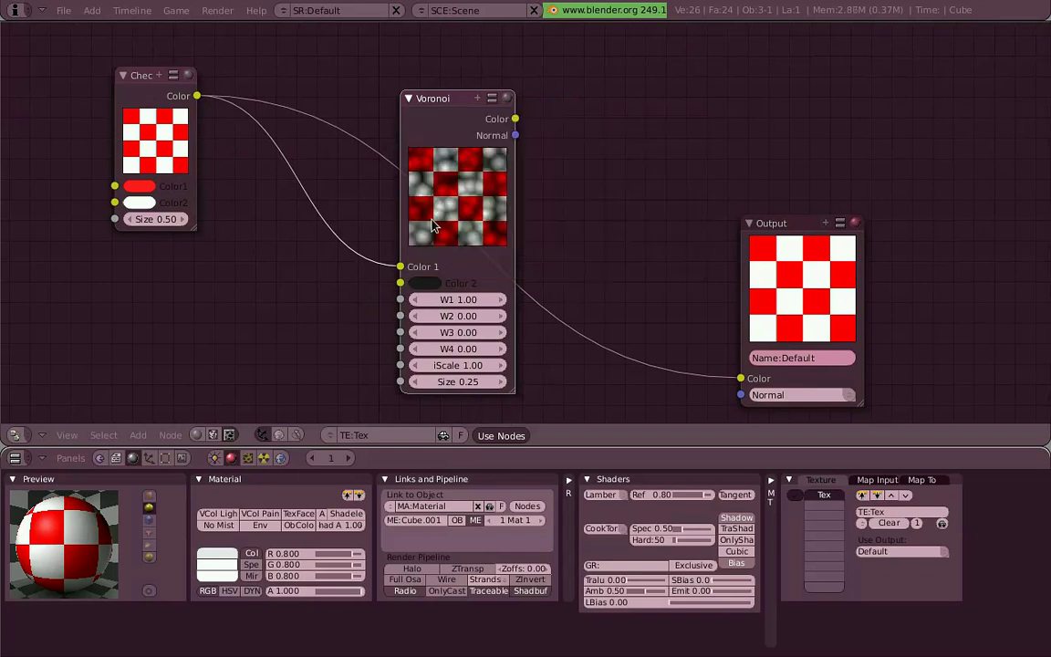
drag(408, 272, 371, 270)
click(424, 266)
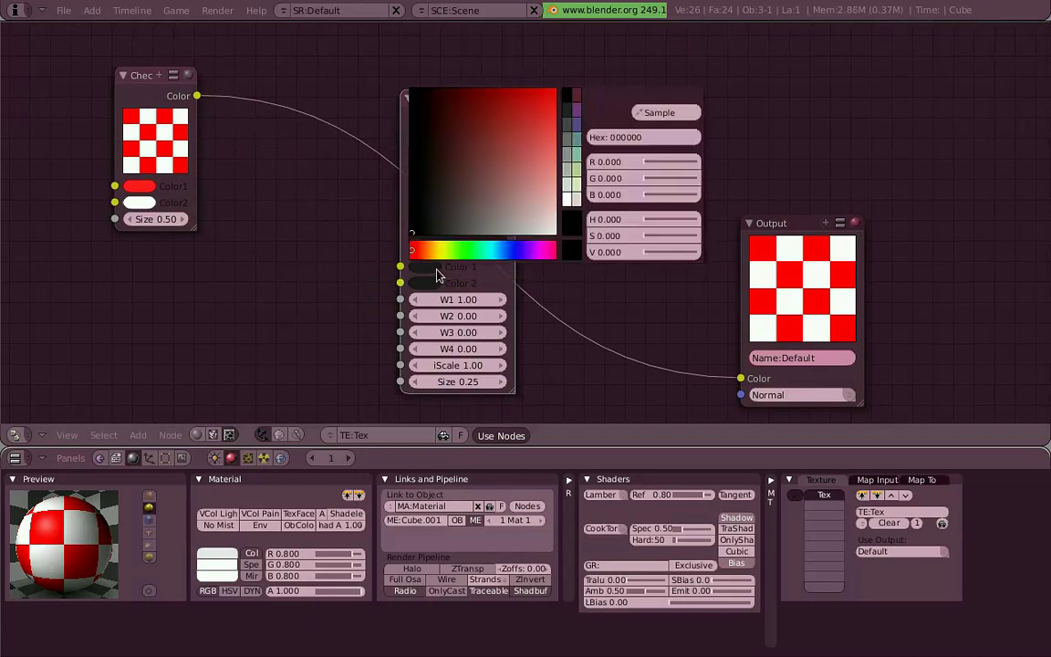
click(567, 216)
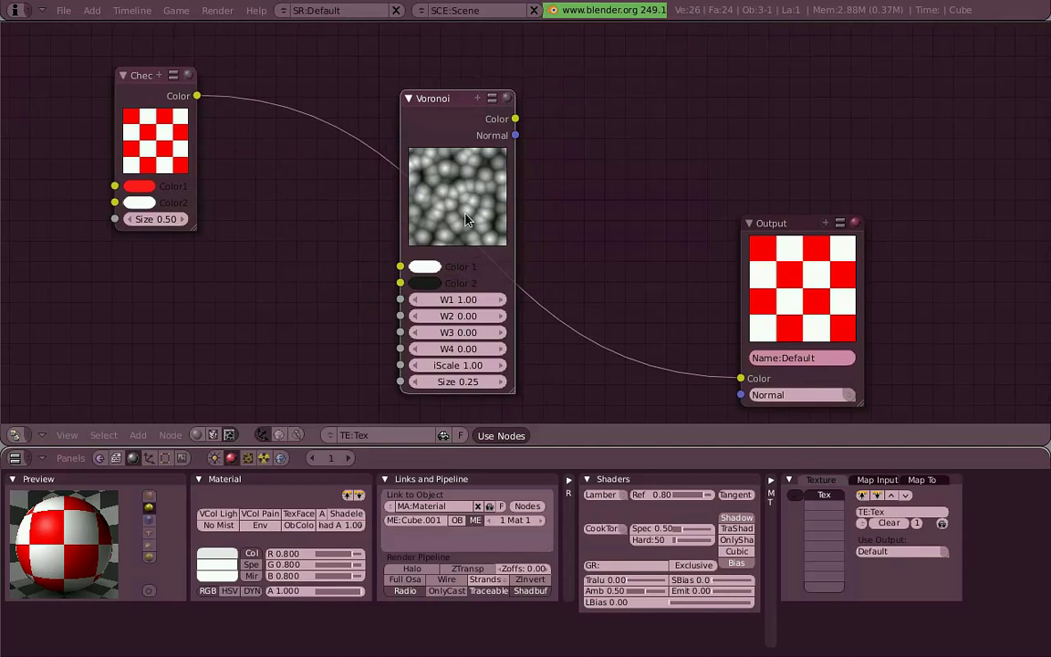
scroll(465, 219, down, 3)
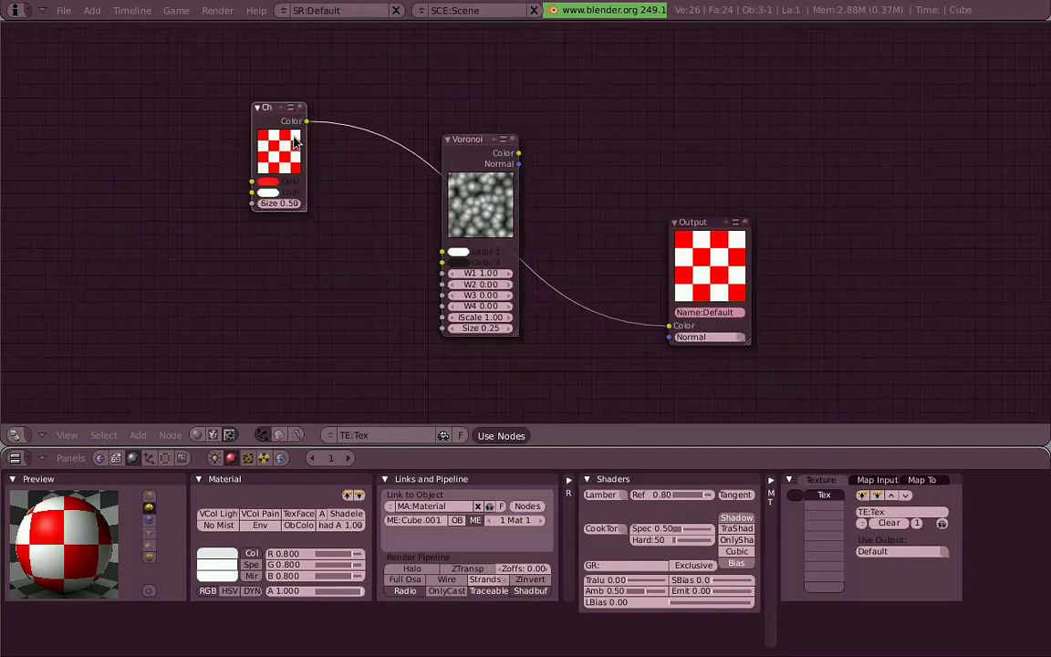
drag(498, 219, 297, 278)
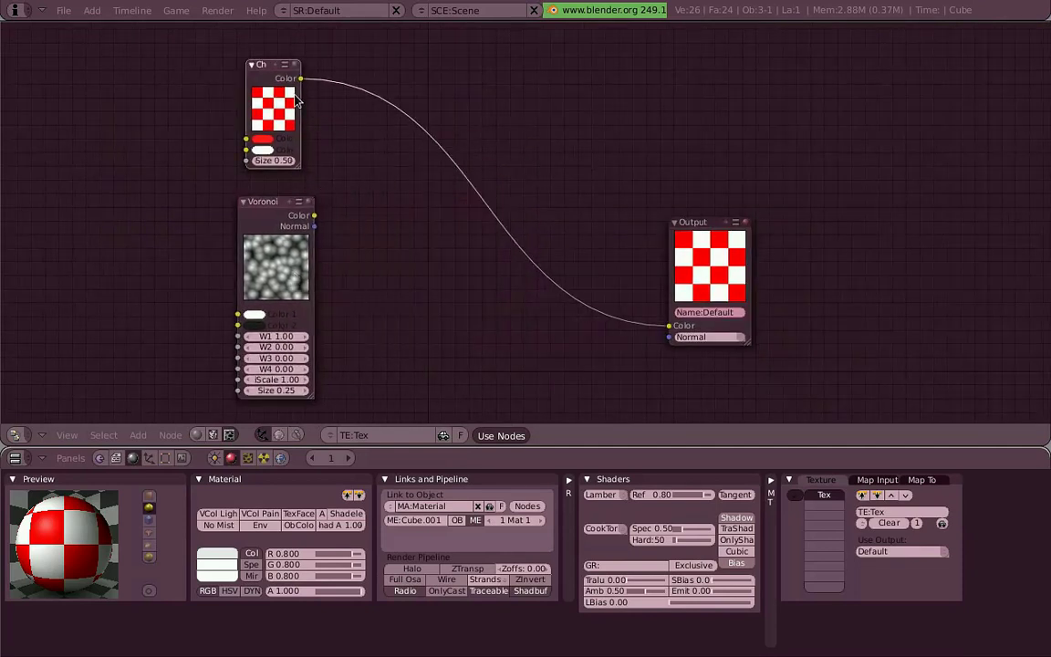
key(space)
mouse_move(497, 186)
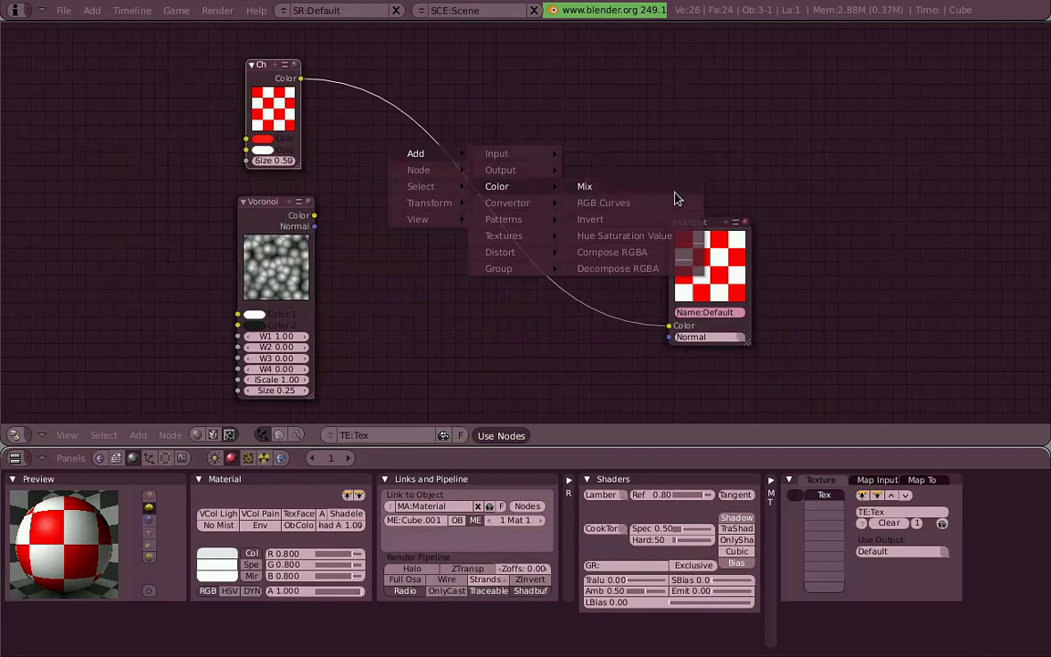
Add a Mix node blending Checker with Voronoi Color2 and feeding the Output
click(675, 194)
drag(314, 215, 423, 199)
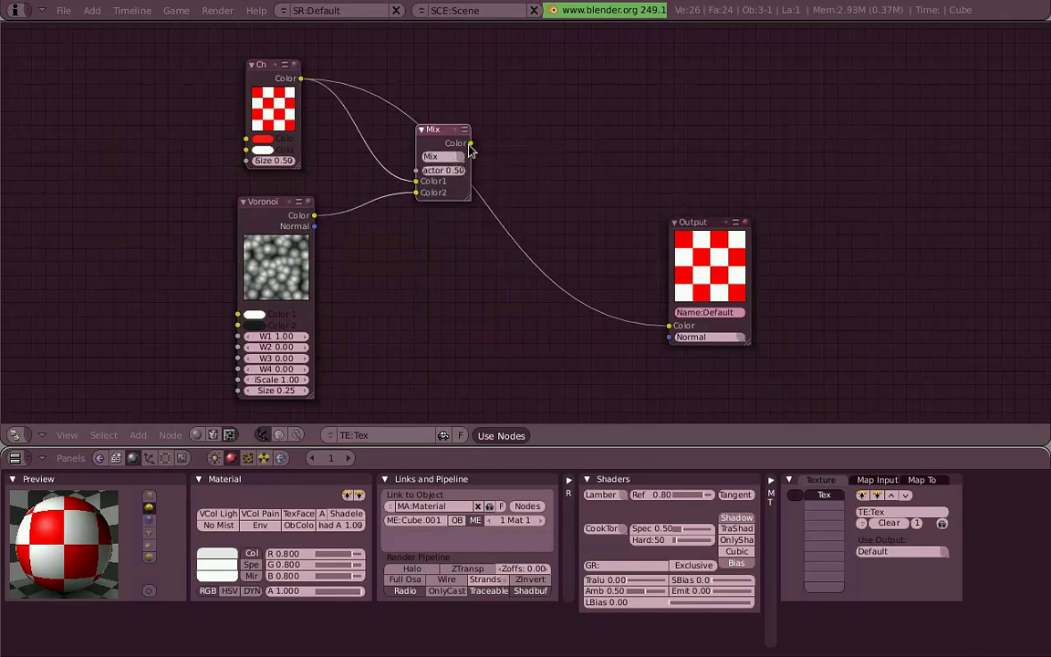
drag(470, 143, 669, 325)
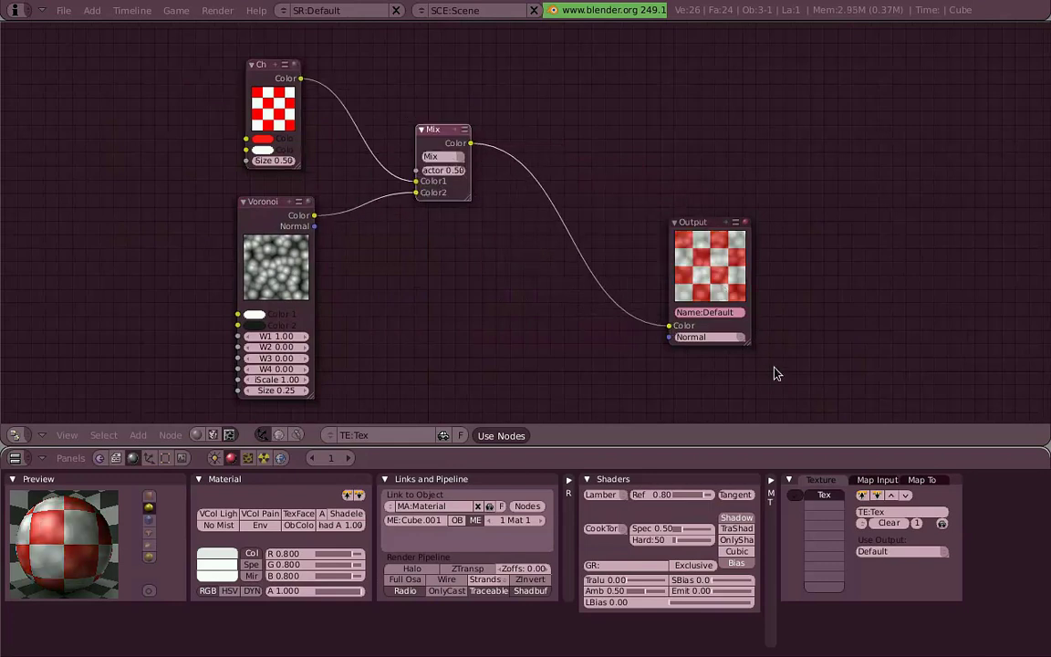
drag(738, 292, 737, 172)
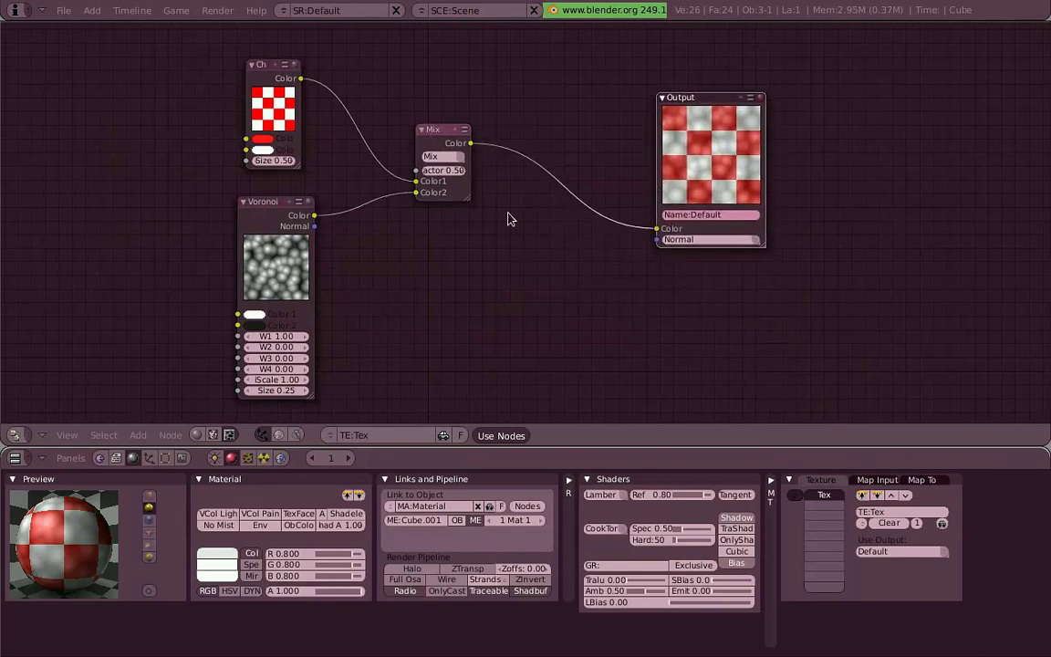
drag(468, 197, 494, 183)
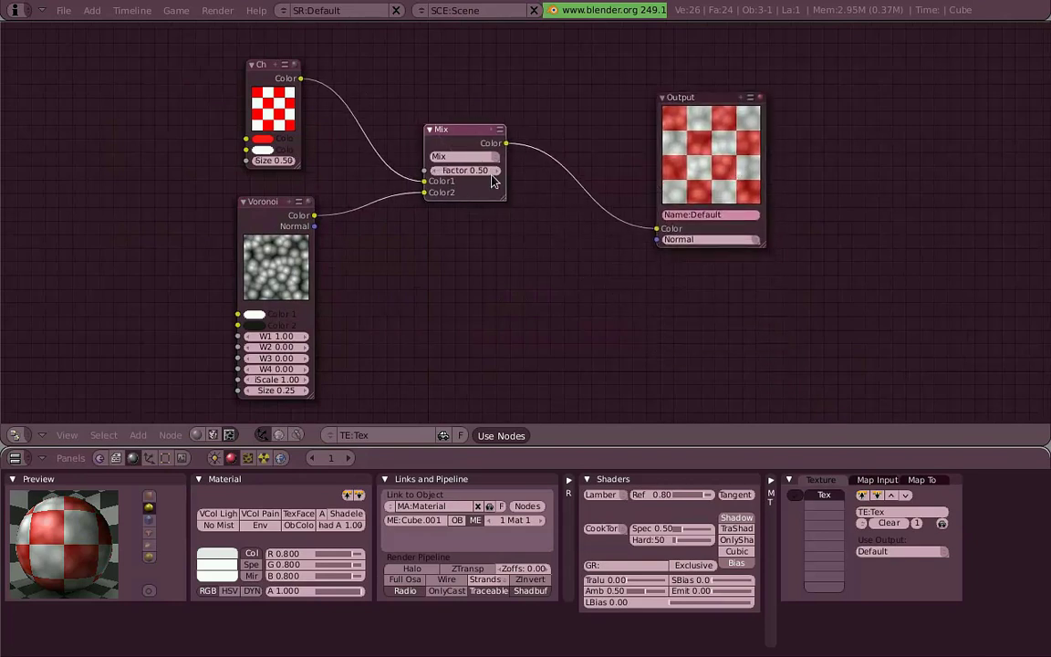
Try blend mode Add, then settle on Multiply with Factor 1.00
click(445, 156)
click(443, 168)
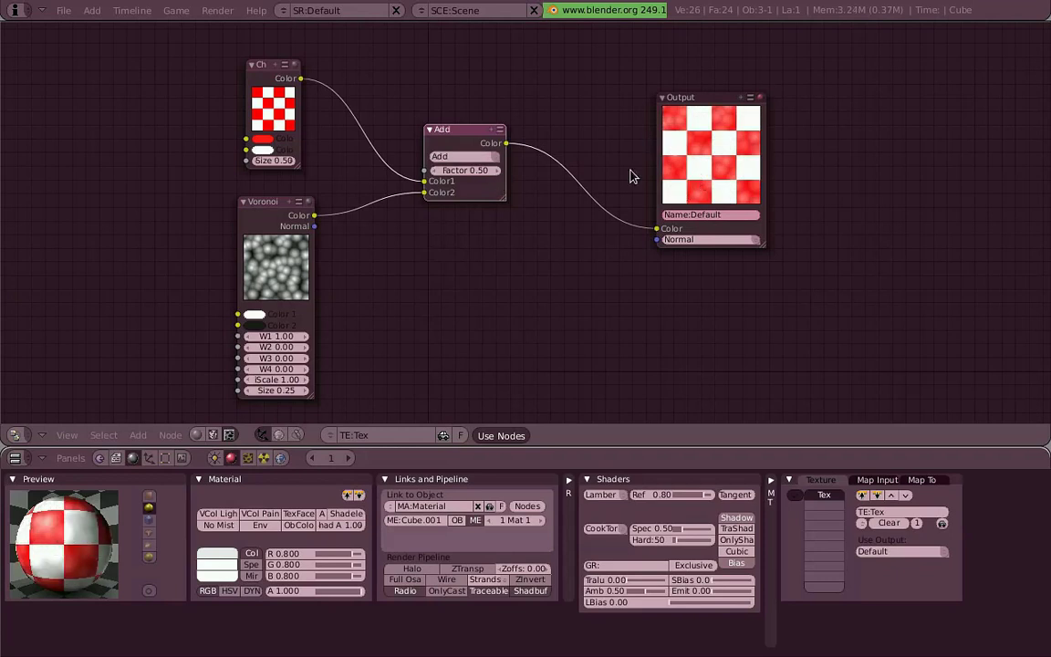
click(447, 156)
click(479, 203)
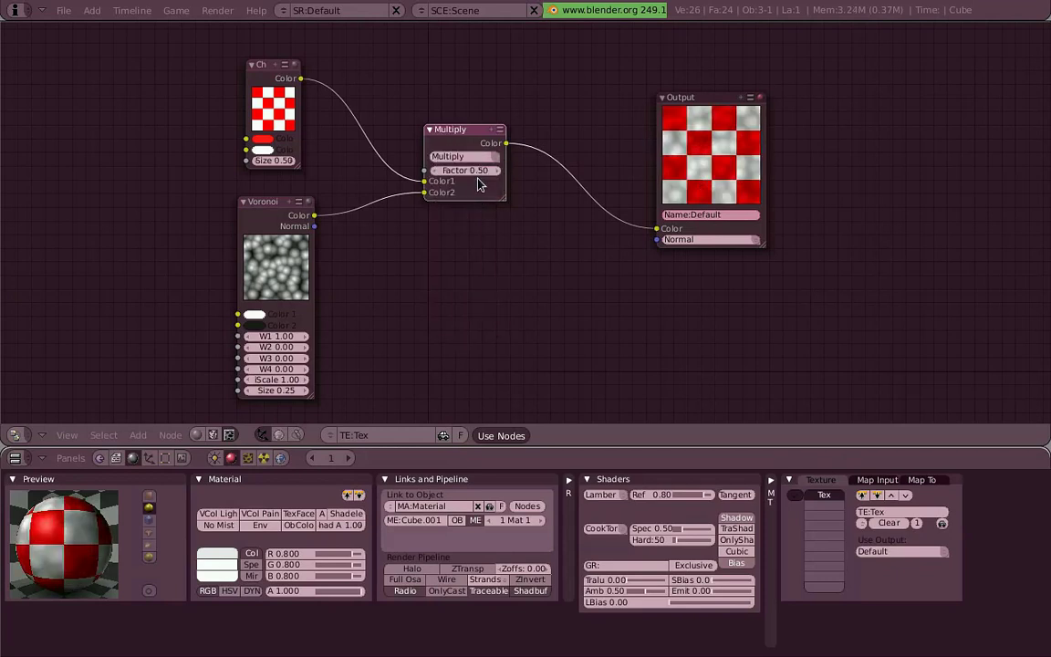
drag(484, 172, 544, 194)
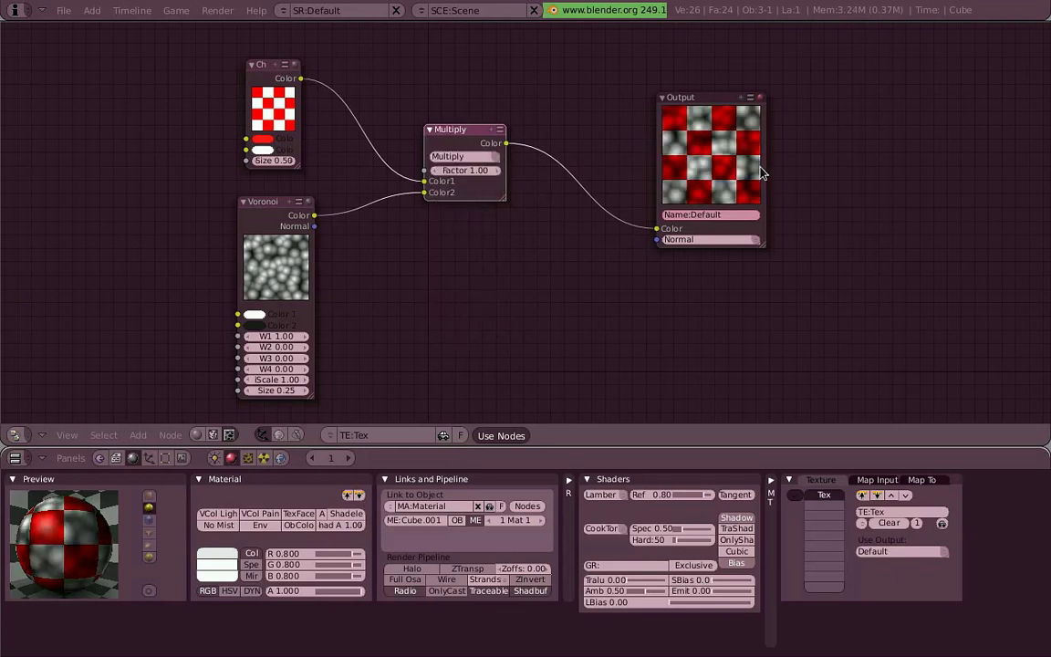
Enlarge the Checker node and delete the Multiply node, leaving Output unconnected
drag(468, 146, 561, 149)
drag(301, 166, 325, 190)
drag(296, 135, 288, 123)
click(538, 133)
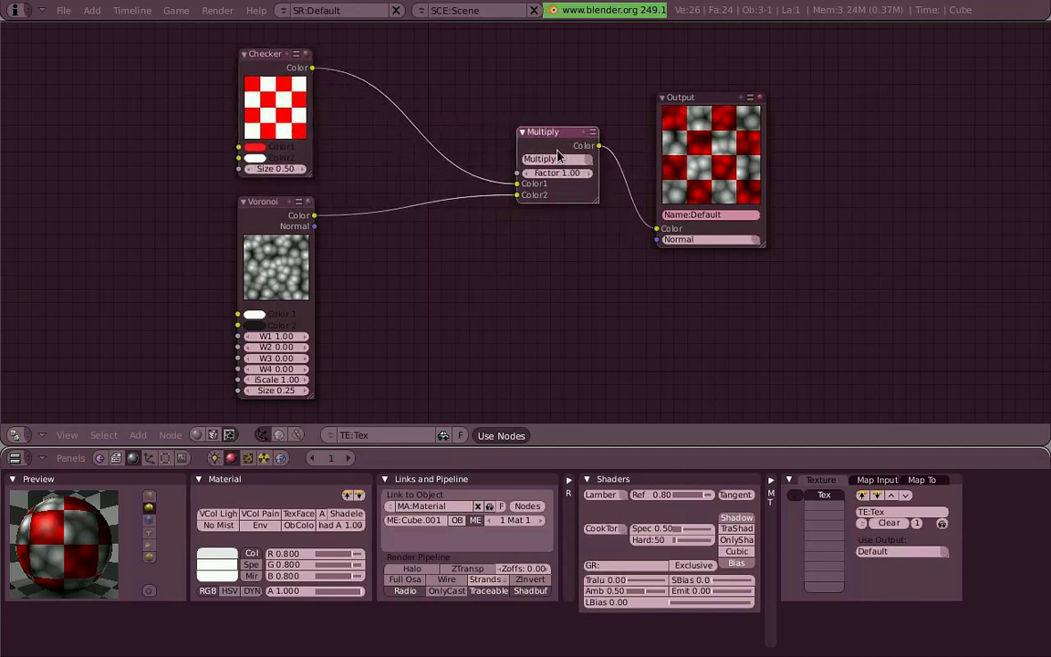
key(x)
key(space)
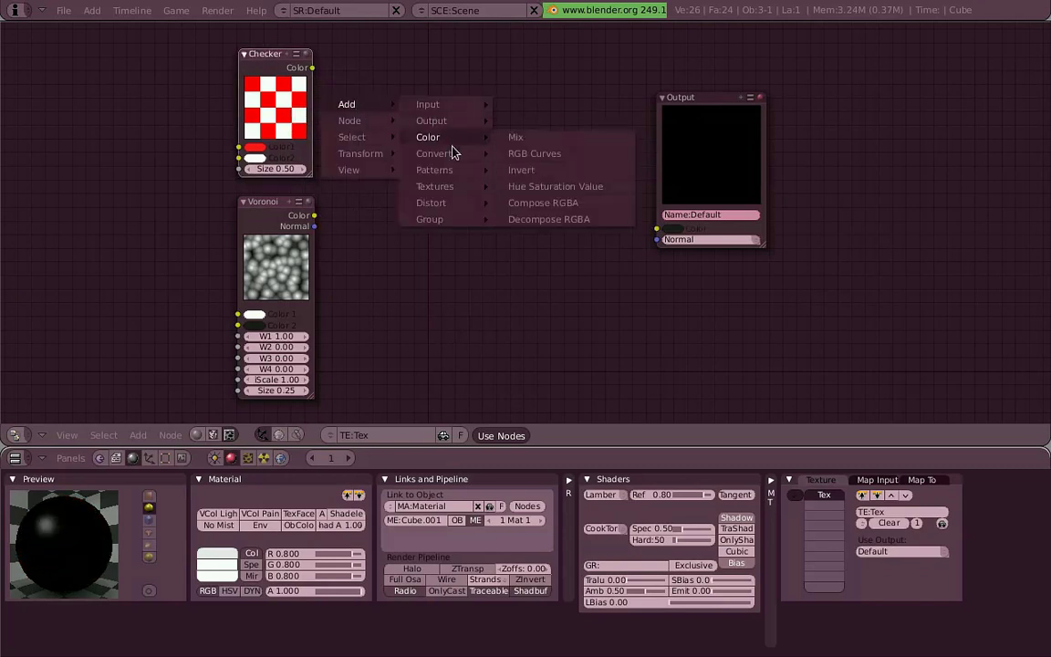
mouse_move(431, 203)
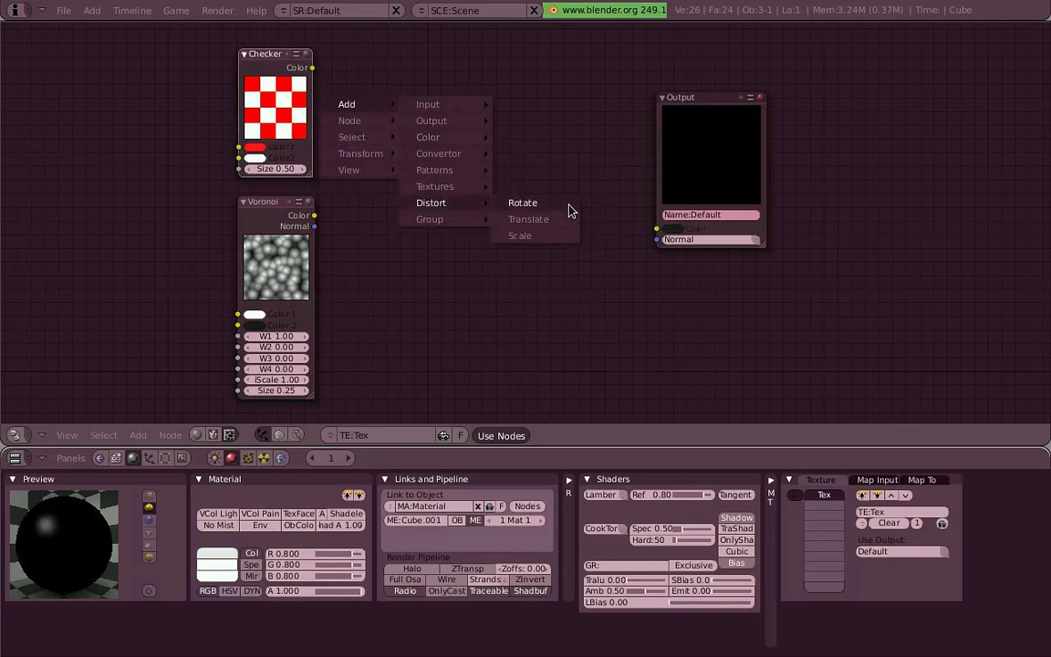
Insert a Rotate node between Checker and Output with Turns at 0.15
click(572, 211)
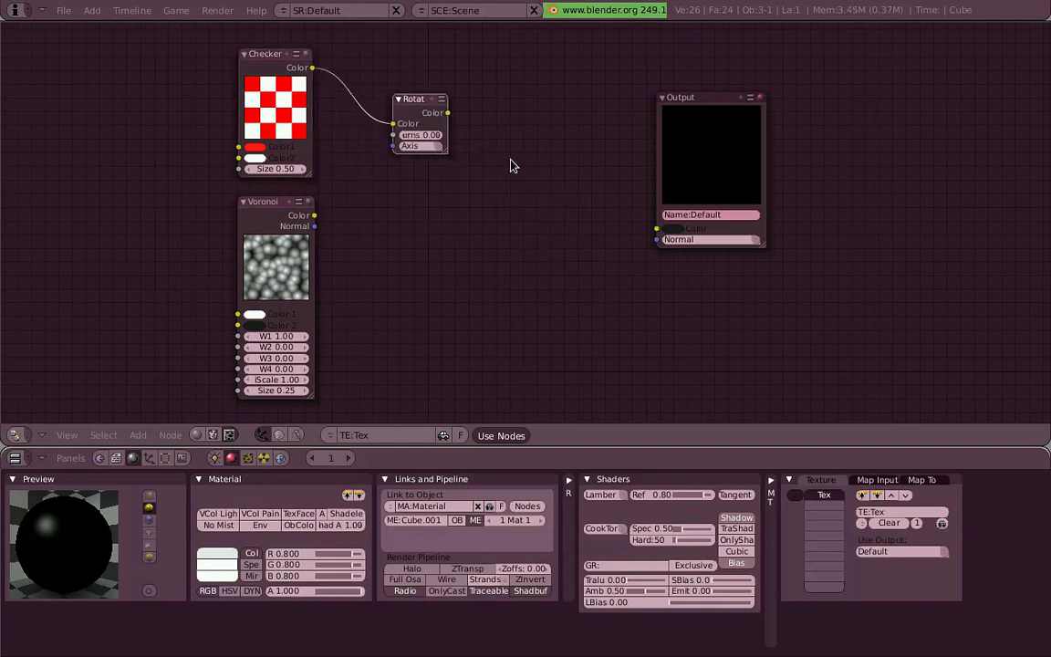
drag(445, 113, 665, 233)
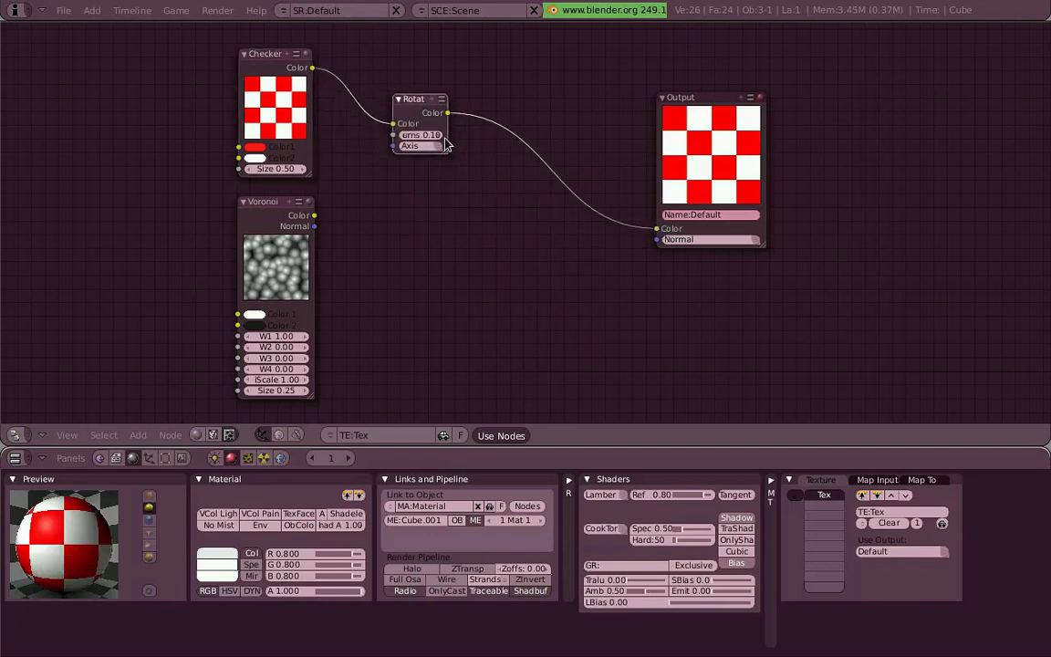
mouse_move(446, 144)
mouse_down()
mouse_move(434, 143)
mouse_move(473, 136)
mouse_up()
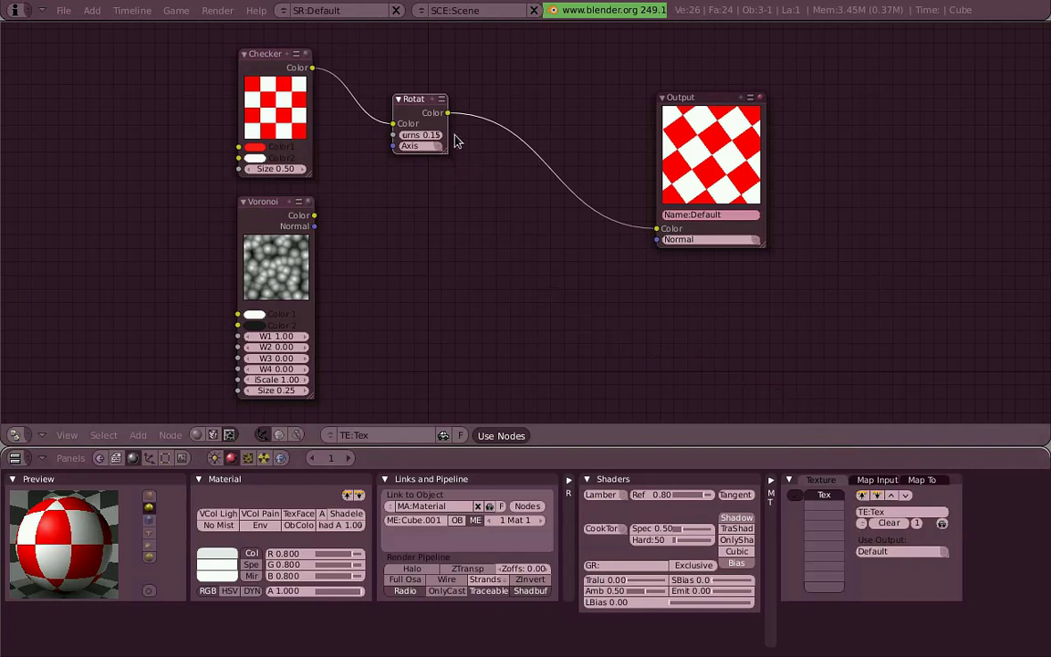
drag(423, 116, 384, 105)
key(space)
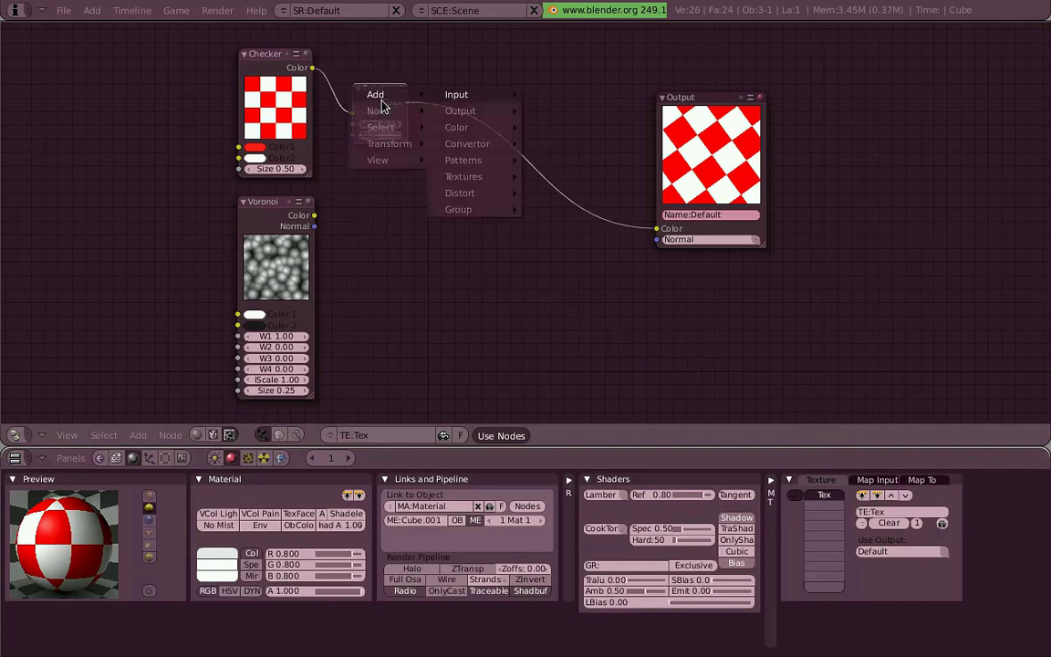
mouse_move(460, 193)
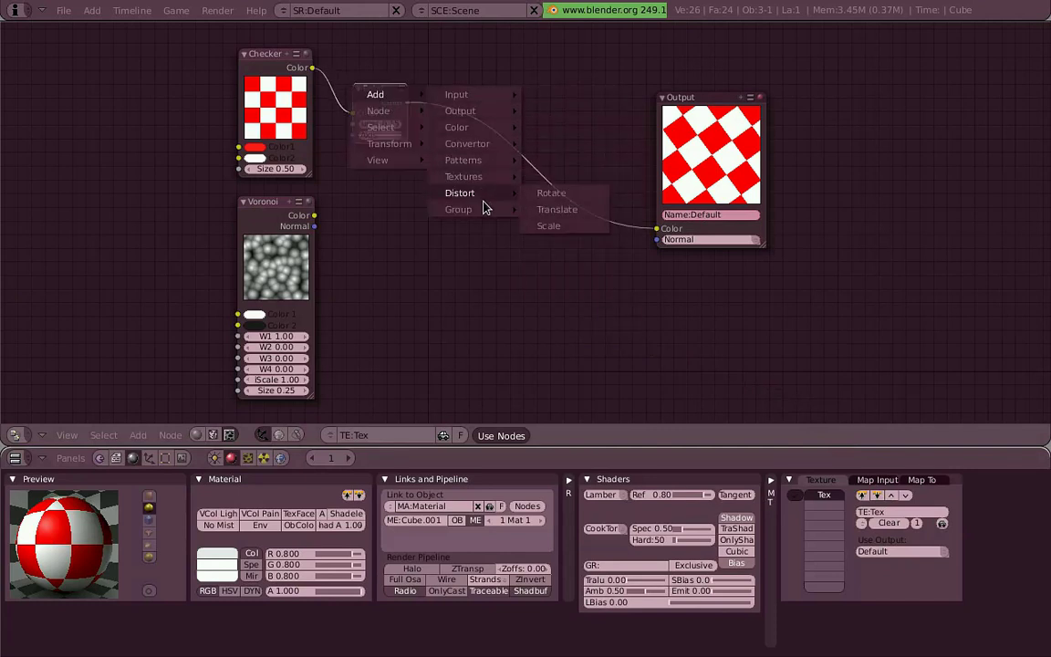
Add a Translate node after Rotate, offset by the Voronoi colour and feeding Output
click(577, 217)
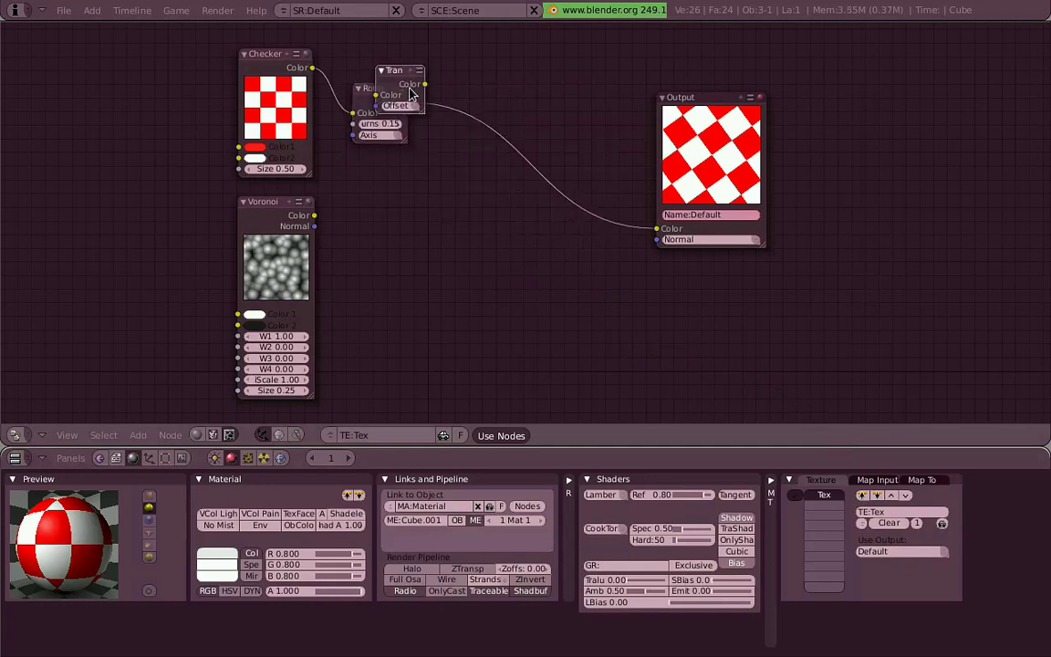
click(536, 181)
drag(314, 216, 502, 196)
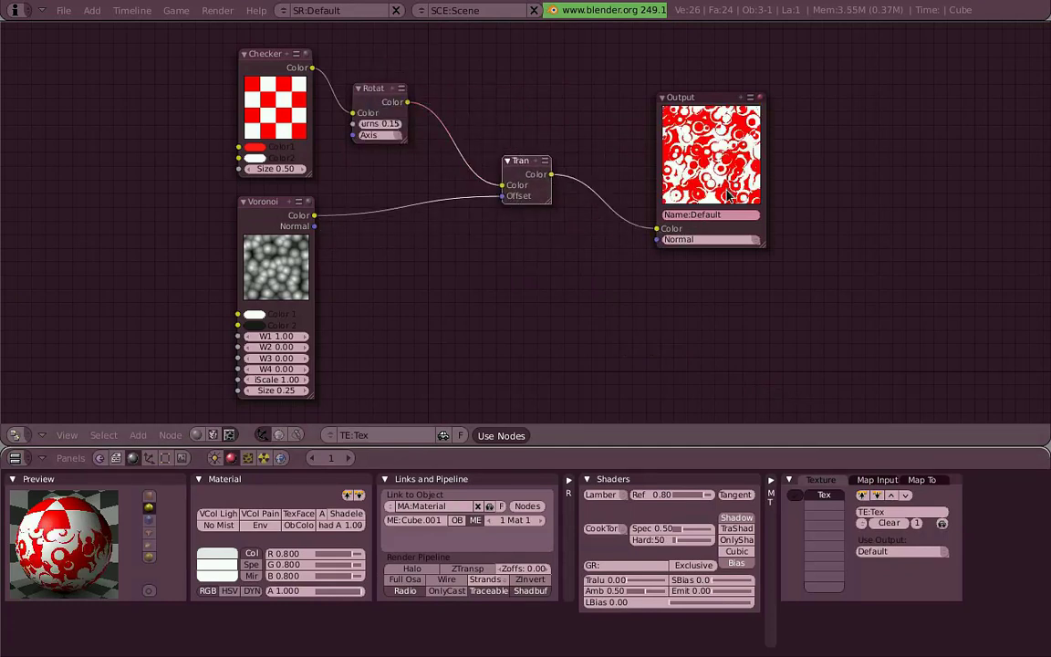
drag(734, 197, 757, 201)
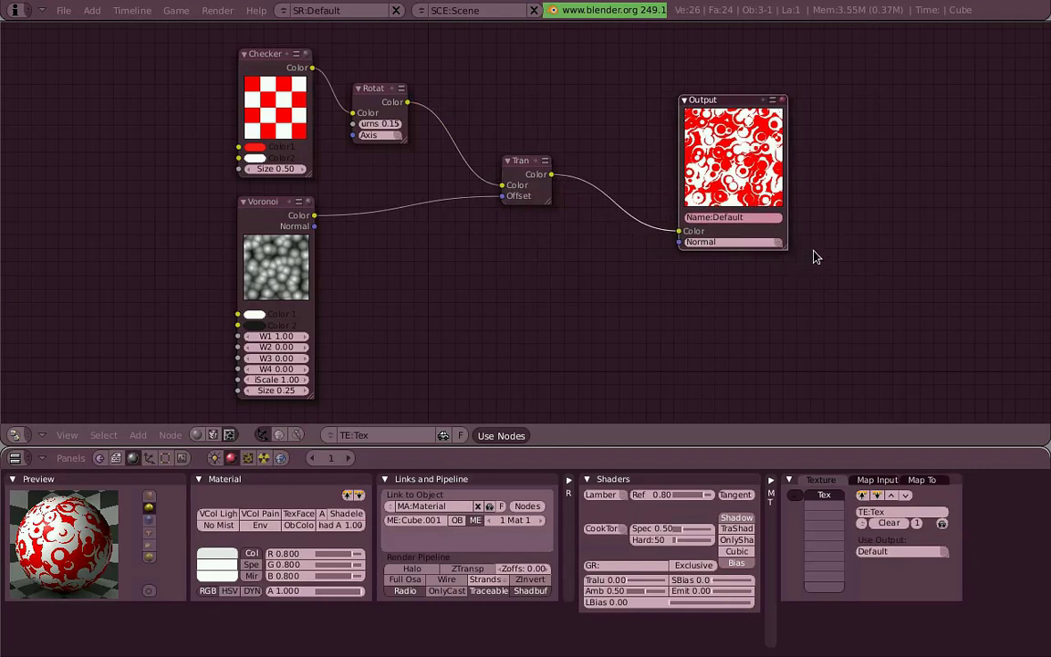
scroll(816, 257, up, 2)
drag(826, 193, 839, 196)
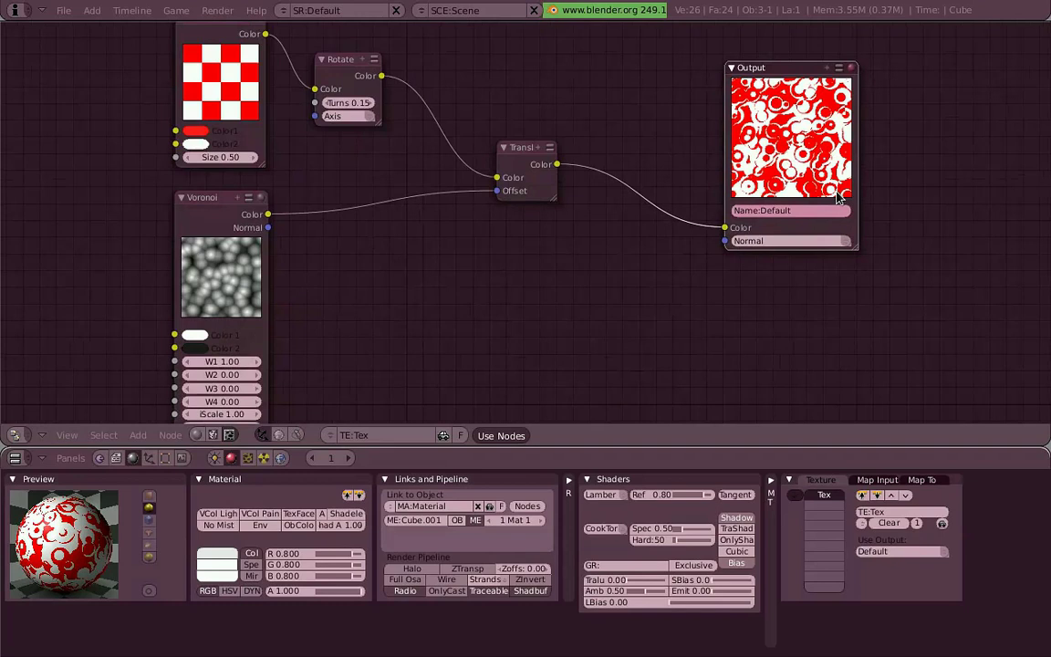
drag(527, 170, 459, 145)
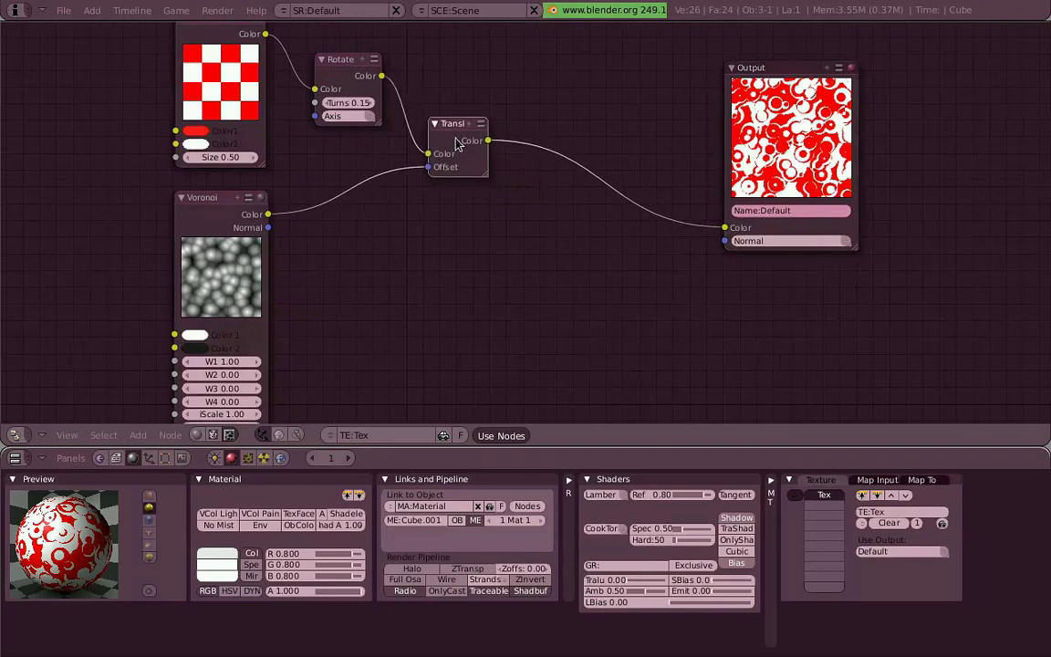
Set the Voronoi weights W2 and W3 to 1.00 and W4 to -0.44
middle_drag(224, 345, 234, 330)
mouse_move(242, 374)
mouse_down()
mouse_move(260, 378)
mouse_move(219, 382)
mouse_move(296, 398)
mouse_move(270, 407)
mouse_move(214, 351)
mouse_move(239, 395)
mouse_move(284, 394)
mouse_move(288, 356)
mouse_move(301, 346)
mouse_up()
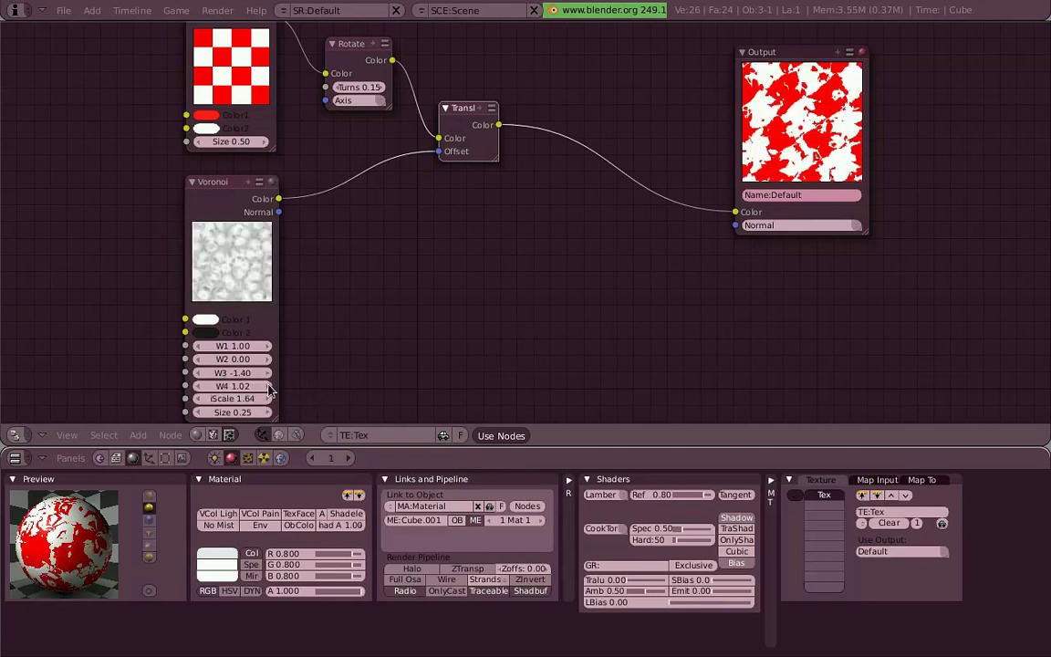
drag(233, 372, 300, 373)
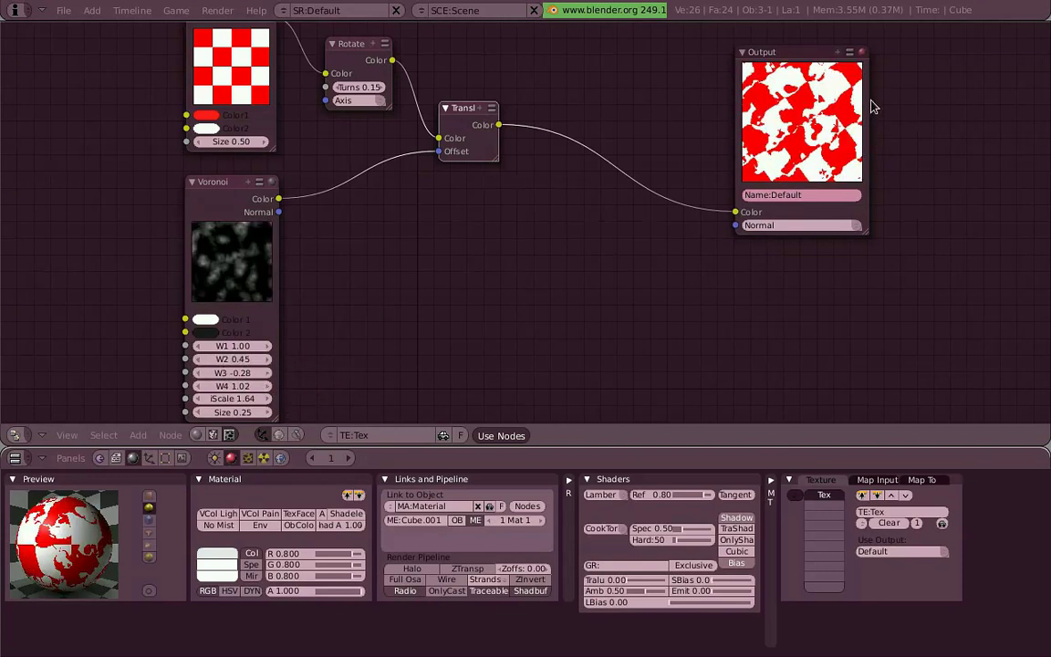
mouse_move(242, 358)
mouse_down()
mouse_move(268, 401)
mouse_move(271, 391)
mouse_move(182, 393)
mouse_up()
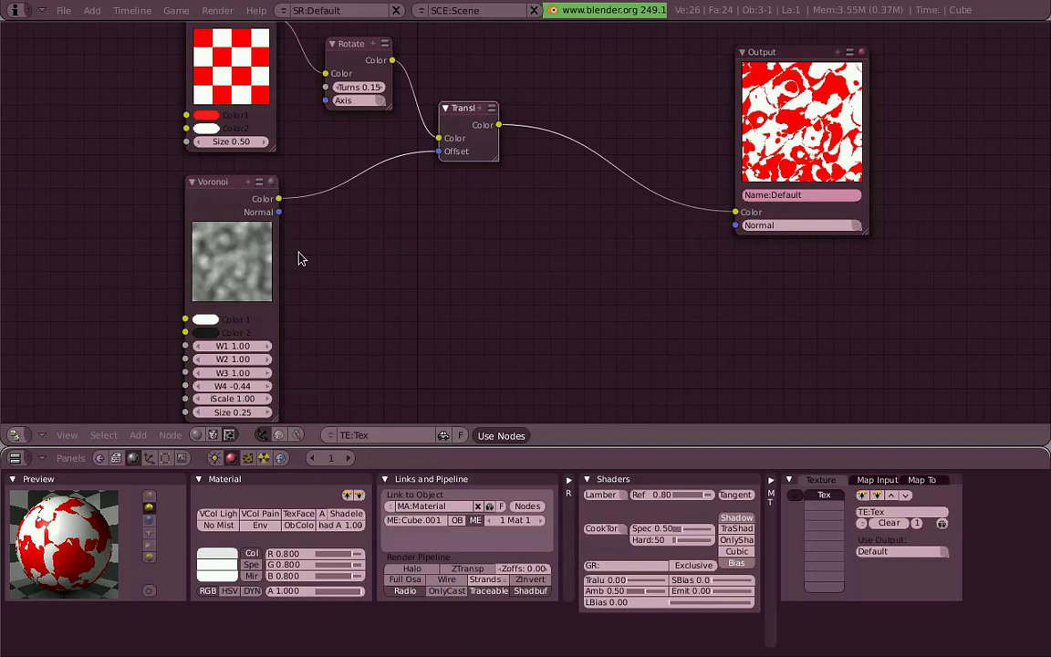
drag(238, 273, 242, 281)
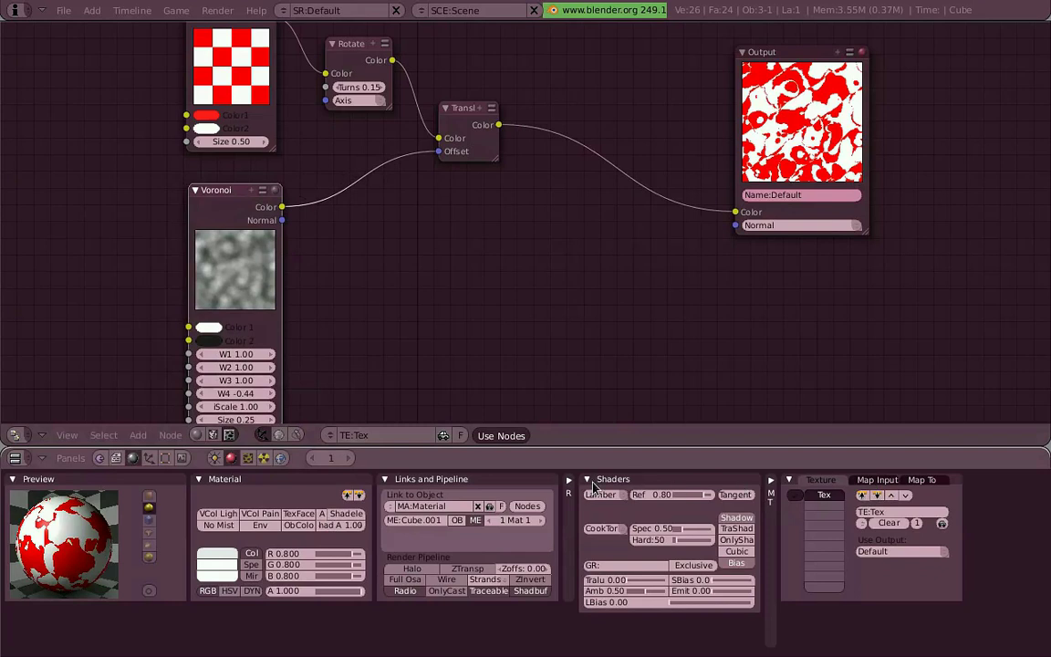
Collapse the Shaders panel and set the material's texture channel to the Noddy texture
click(586, 478)
click(746, 480)
drag(727, 481, 689, 487)
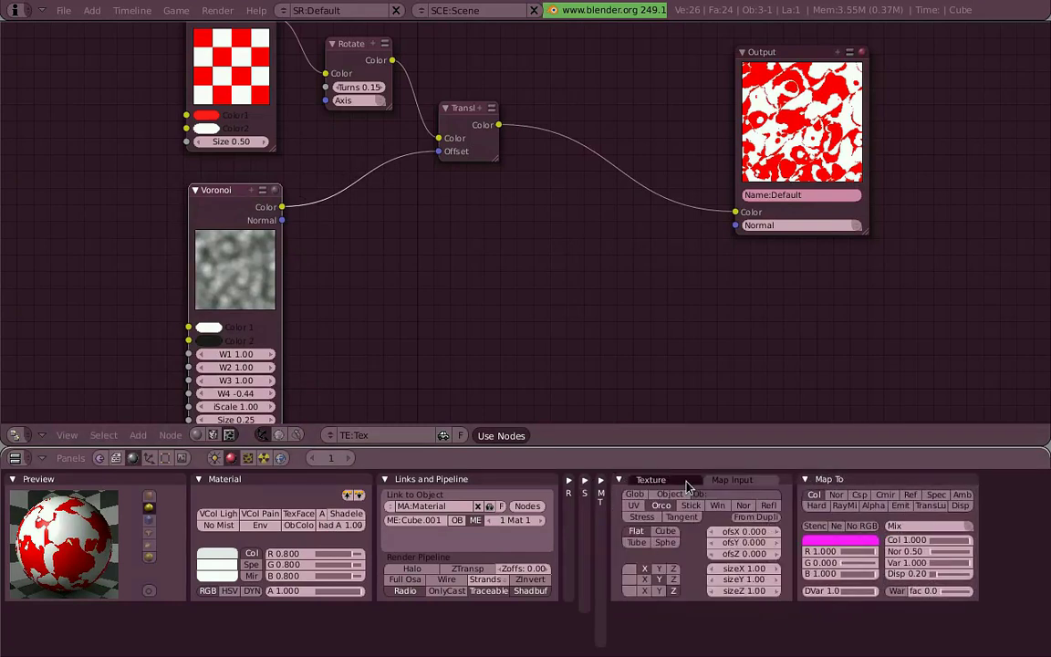
click(686, 482)
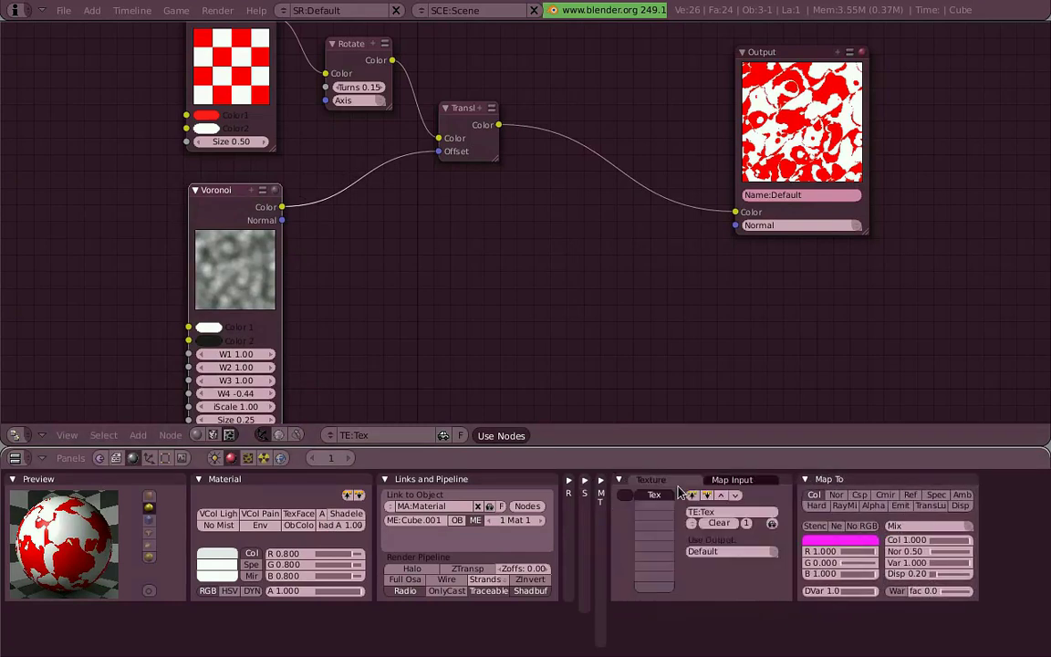
click(743, 523)
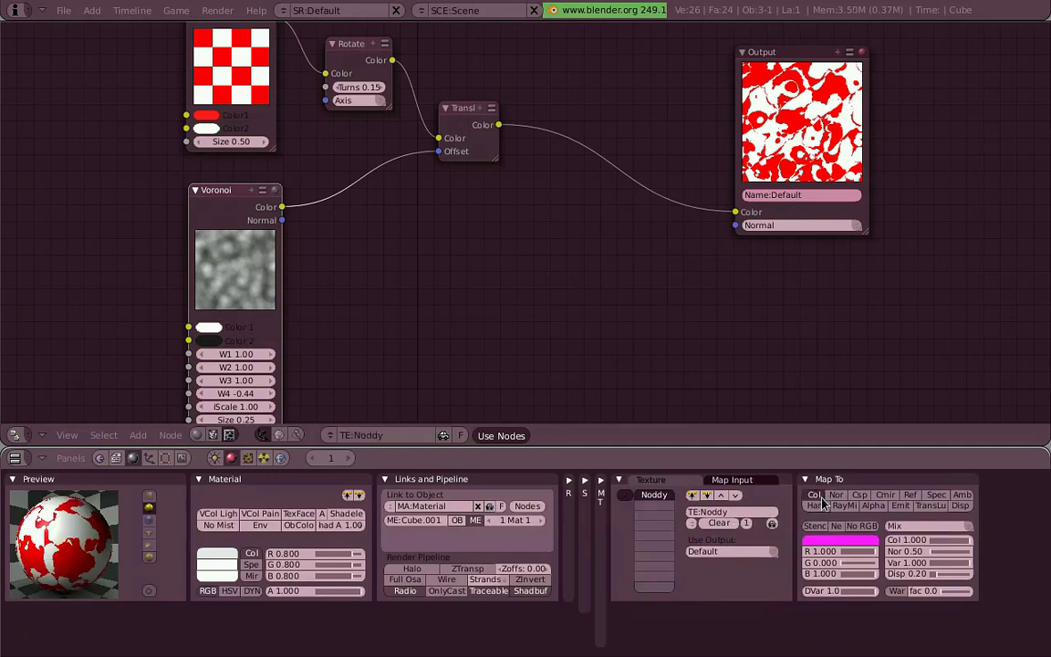
scroll(633, 335, down, 3)
scroll(473, 259, up, 1)
Try a dark red for Checker Color1, then restore it to bright red
click(291, 165)
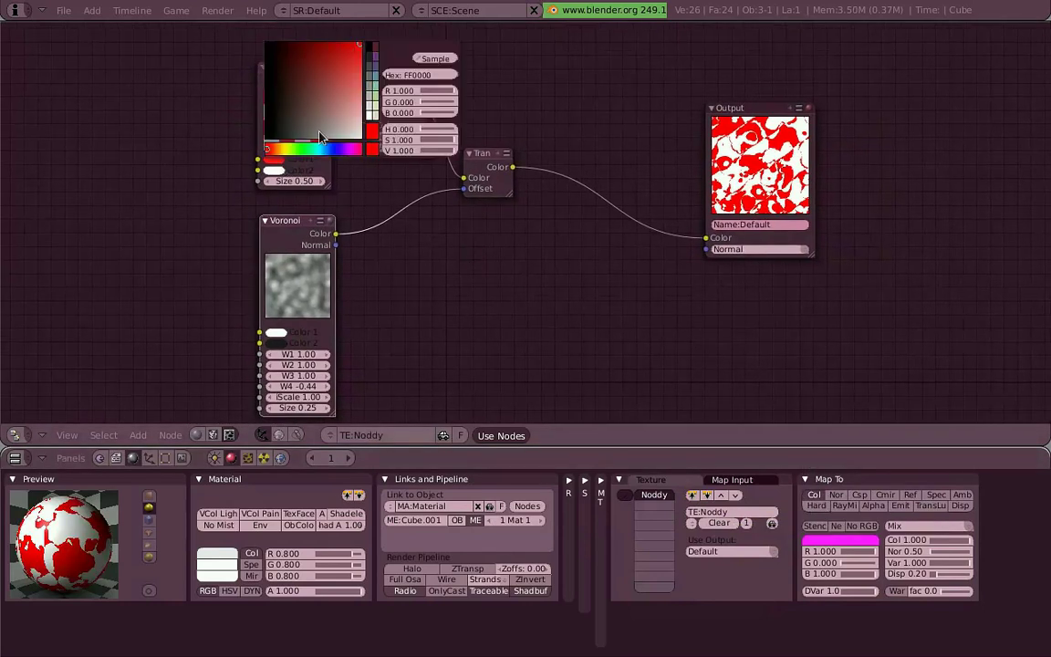
click(282, 114)
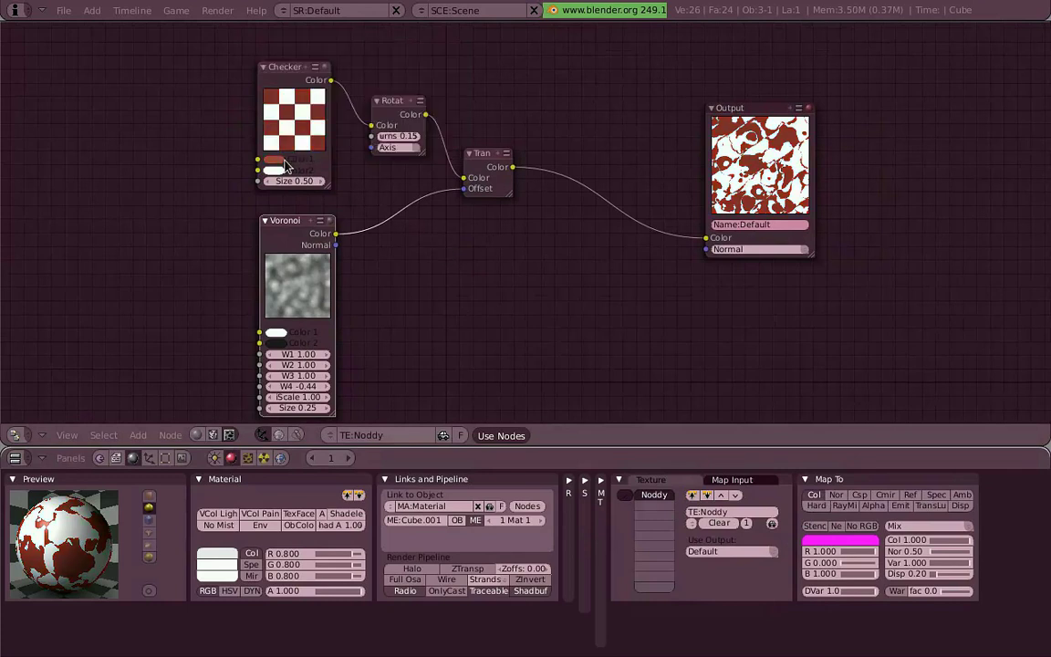
click(285, 161)
click(333, 119)
Insert a Hue Saturation Value node between Translate and Output
key(space)
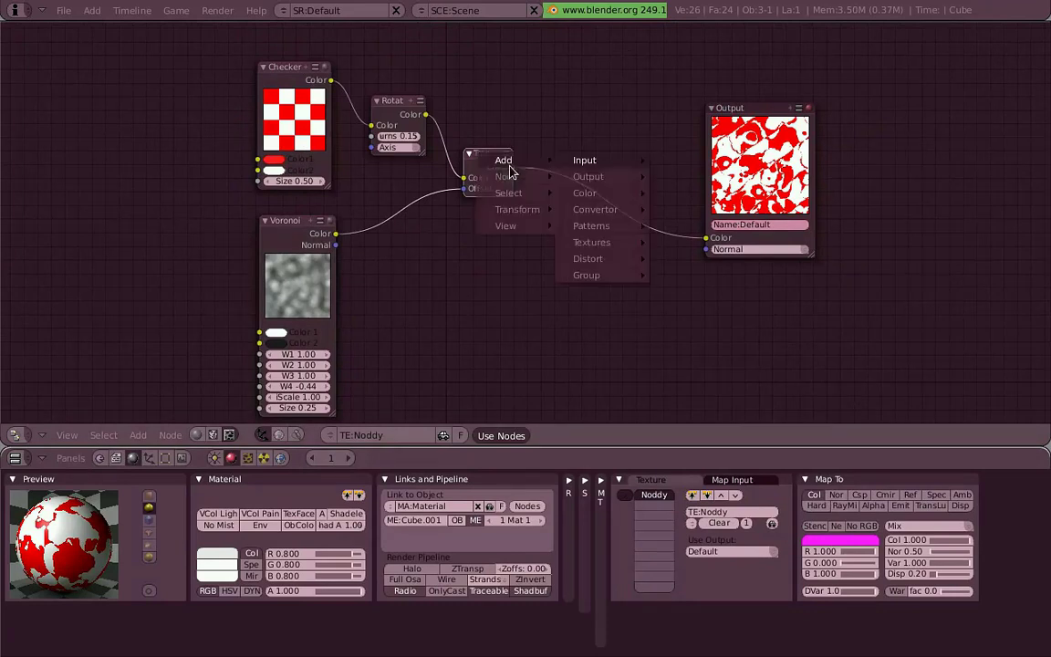
mouse_move(585, 192)
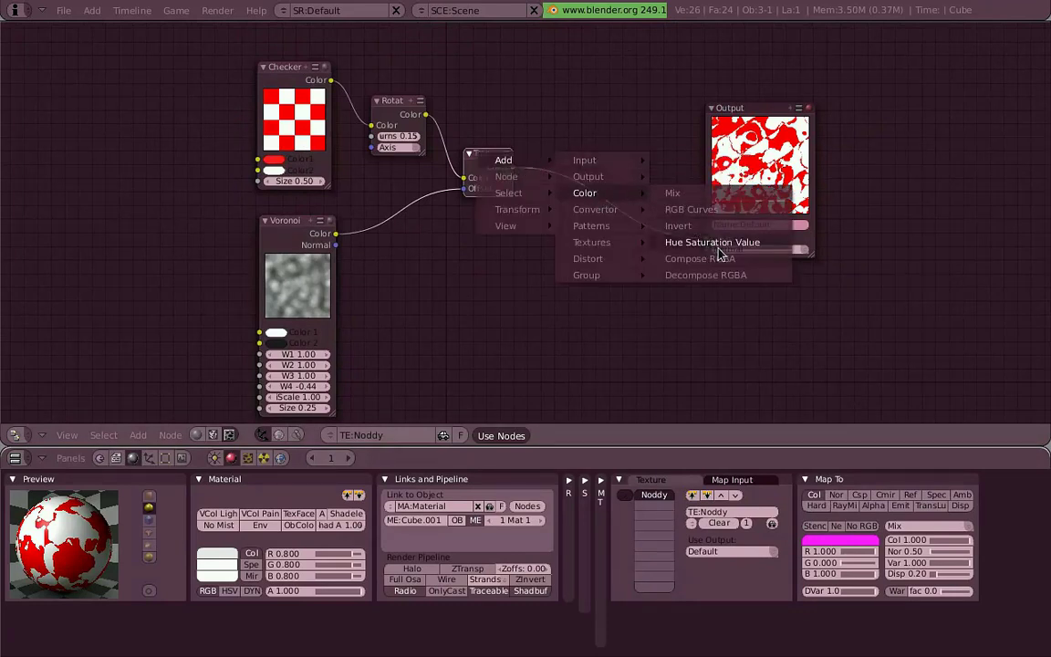
click(782, 251)
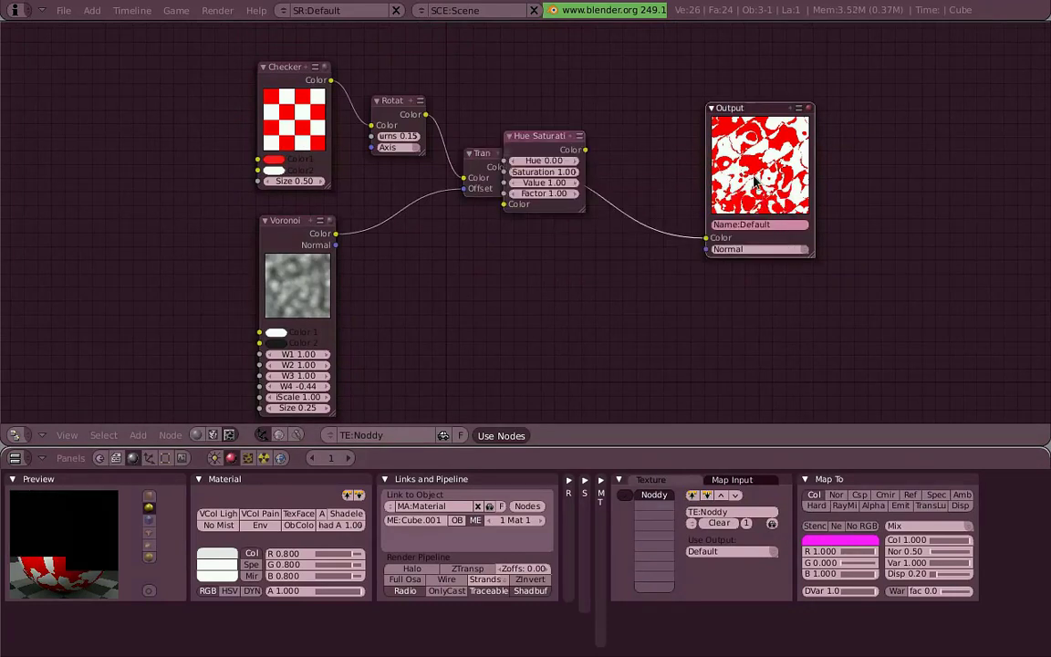
drag(758, 107, 832, 100)
mouse_move(579, 160)
mouse_down()
mouse_move(668, 171)
mouse_move(781, 230)
mouse_up()
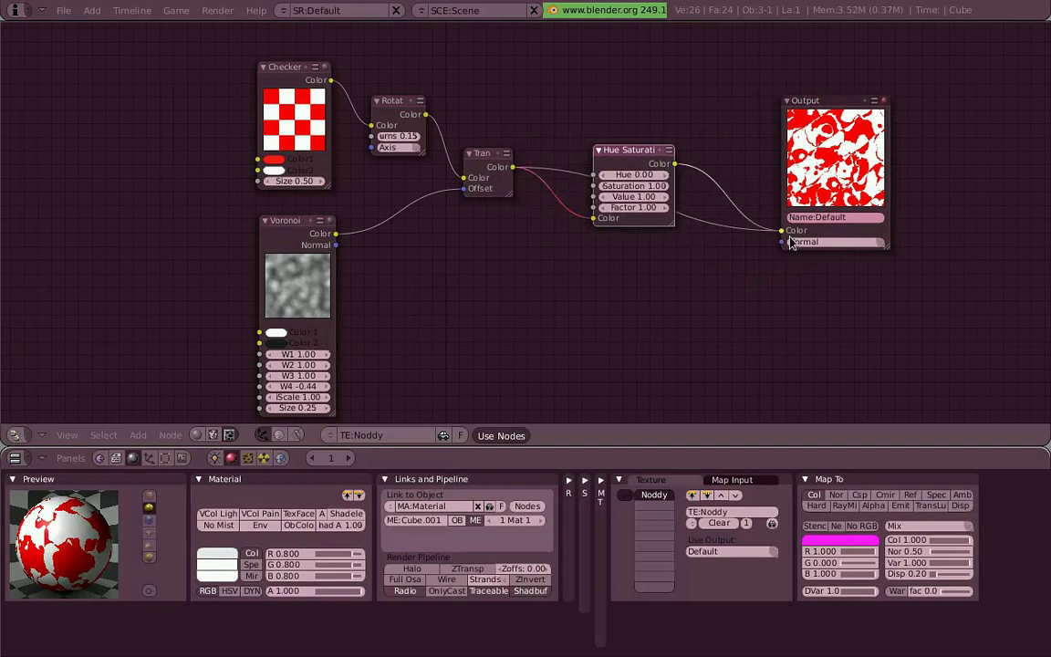
Set the Hue to 0.50 and Factor to 0.75 for a teal tint
mouse_move(634, 175)
mouse_down()
mouse_move(652, 174)
mouse_move(628, 196)
mouse_move(664, 208)
mouse_move(481, 210)
mouse_up()
click(671, 176)
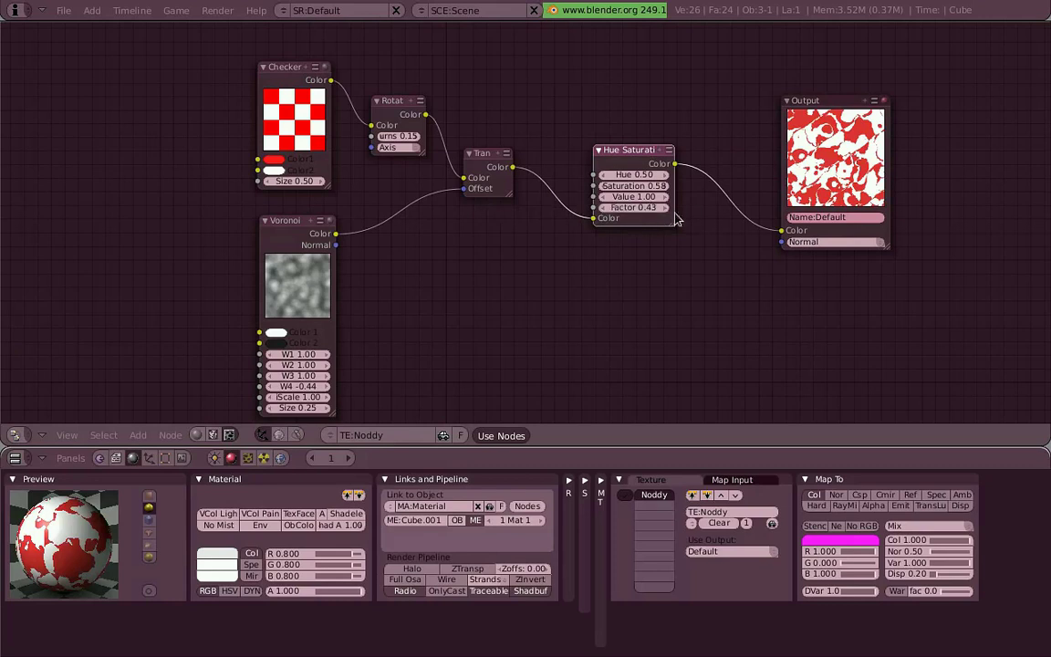
drag(706, 217, 832, 182)
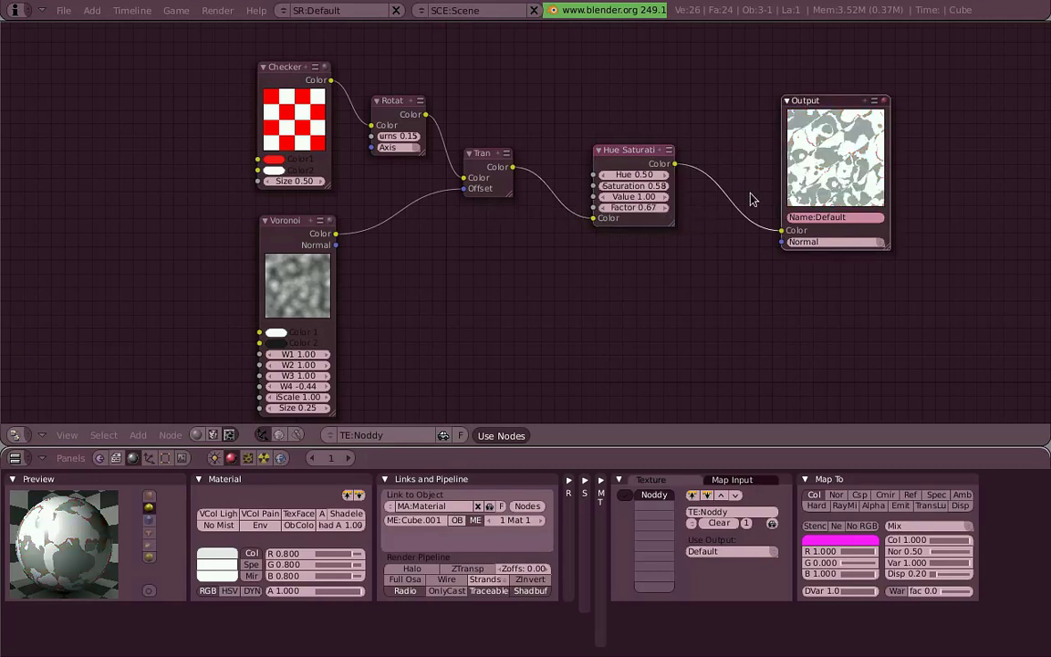
mouse_move(664, 207)
mouse_down()
mouse_move(675, 206)
mouse_move(627, 189)
mouse_up()
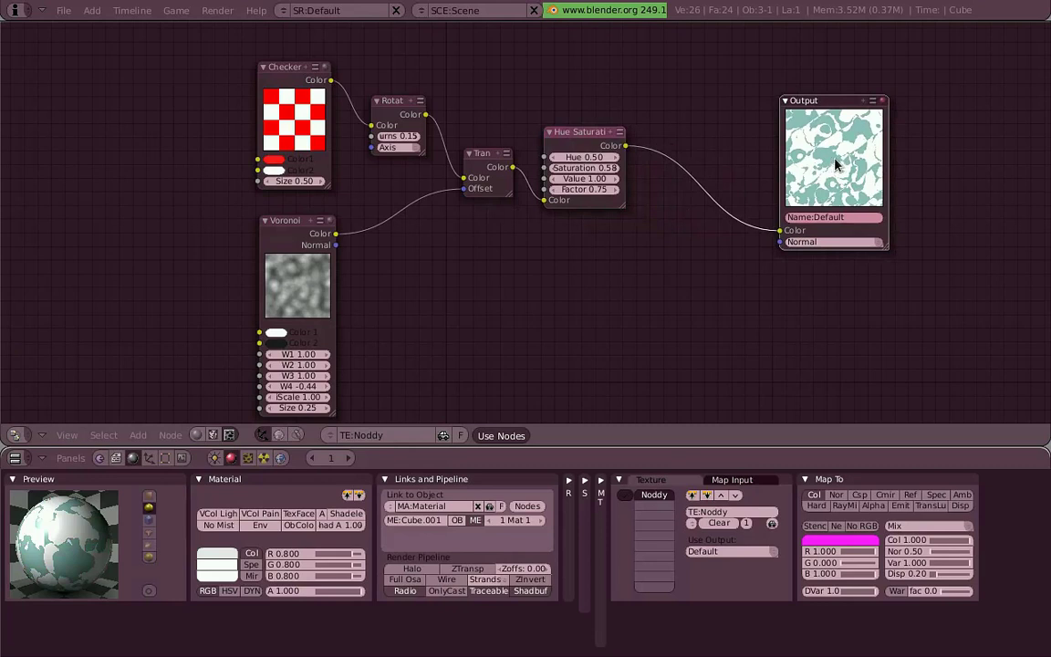
drag(835, 165, 922, 159)
middle_drag(898, 188, 819, 183)
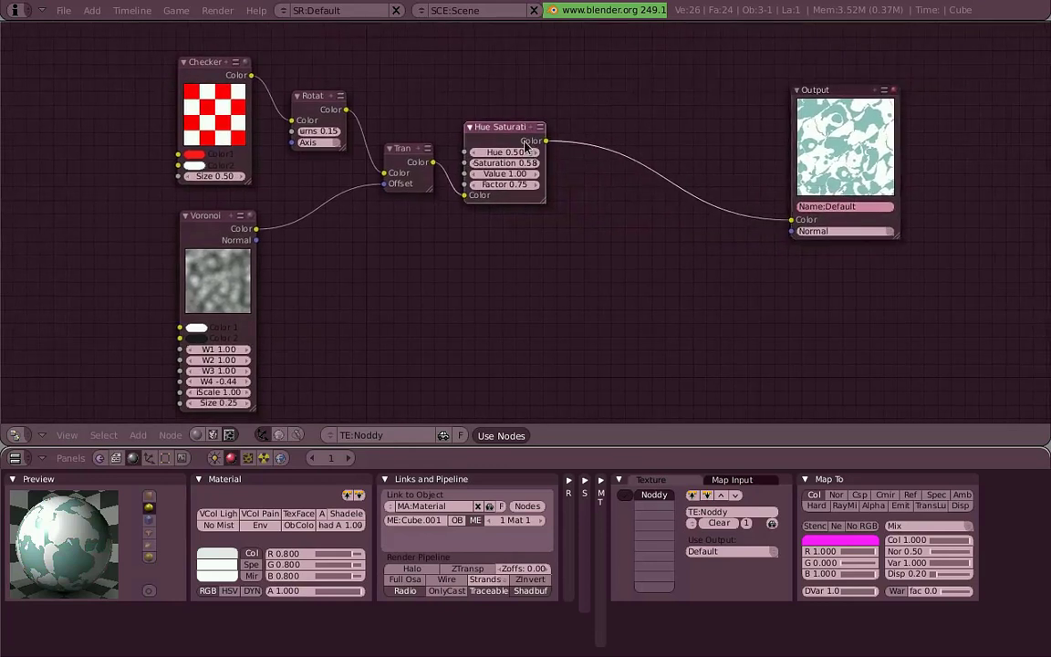
Add a Decompose RGBA node below Hue Saturation, shift Output up-right, then delete the Decompose node
key(space)
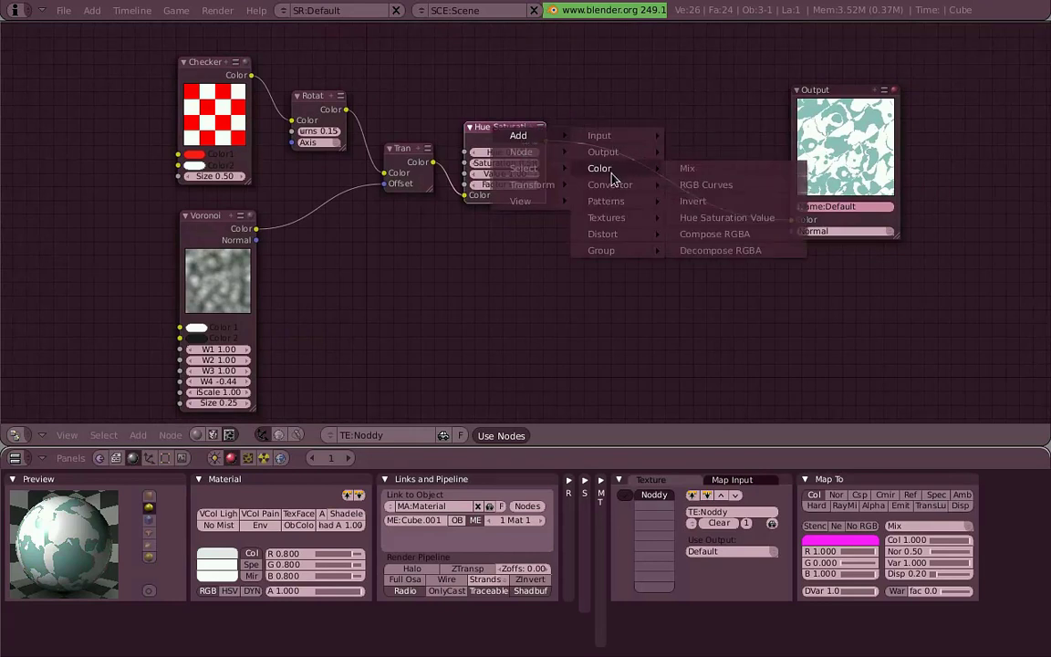
click(770, 253)
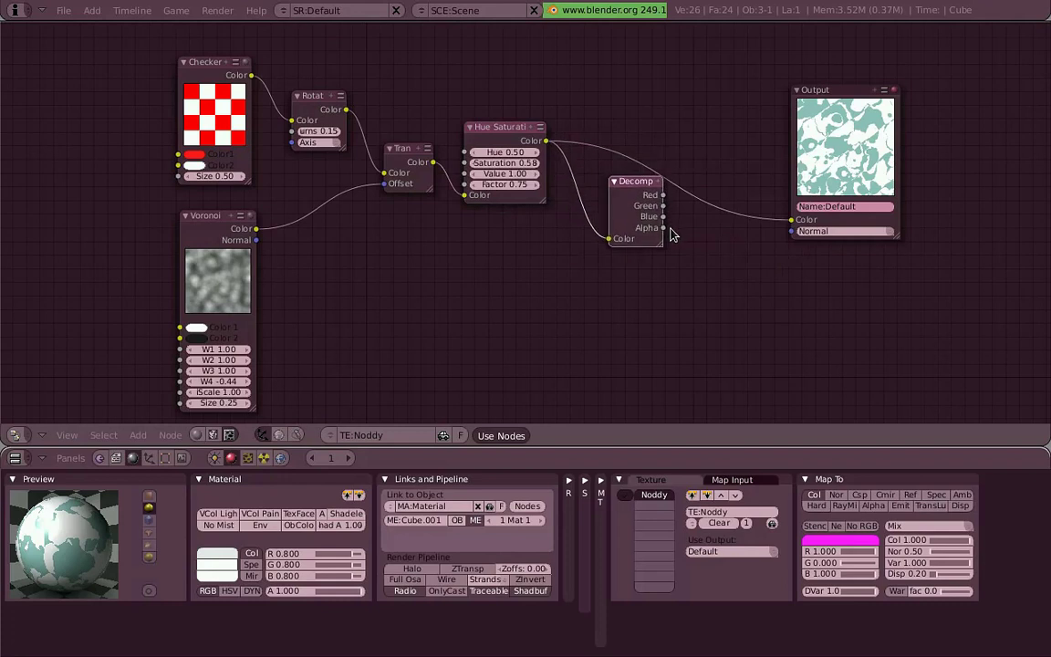
drag(840, 172, 911, 135)
drag(639, 182, 614, 195)
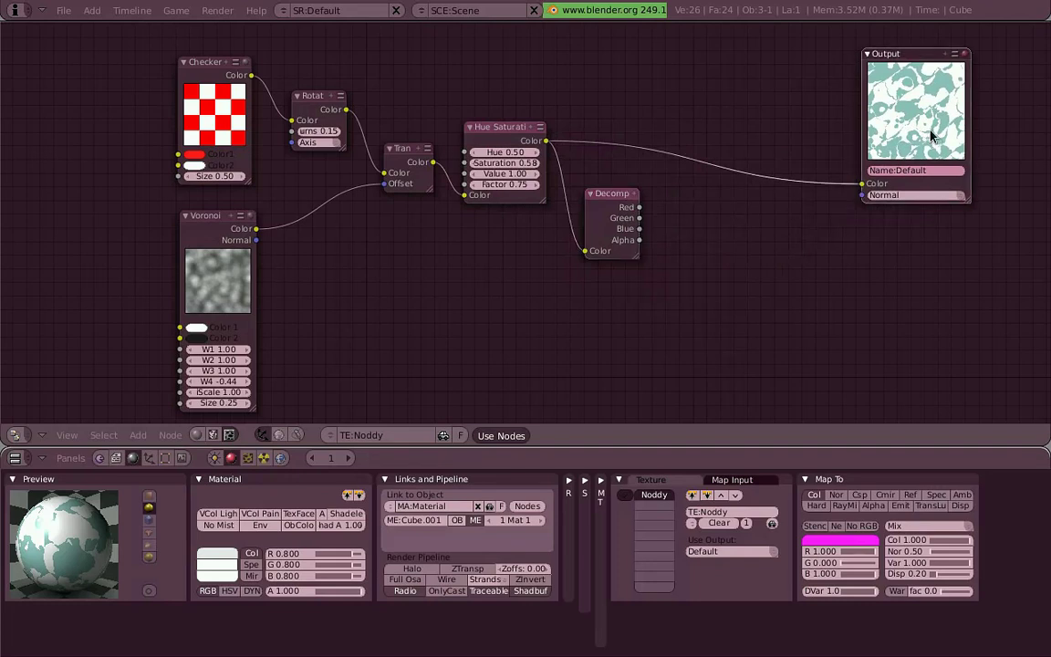
key(x)
key(space)
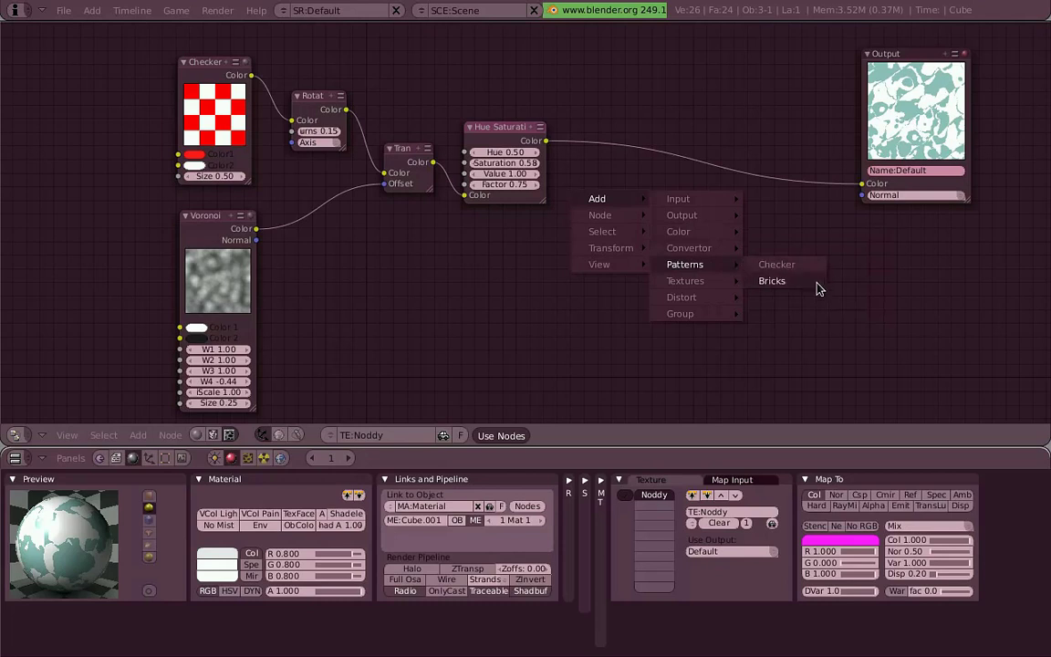
mouse_move(685, 264)
click(814, 280)
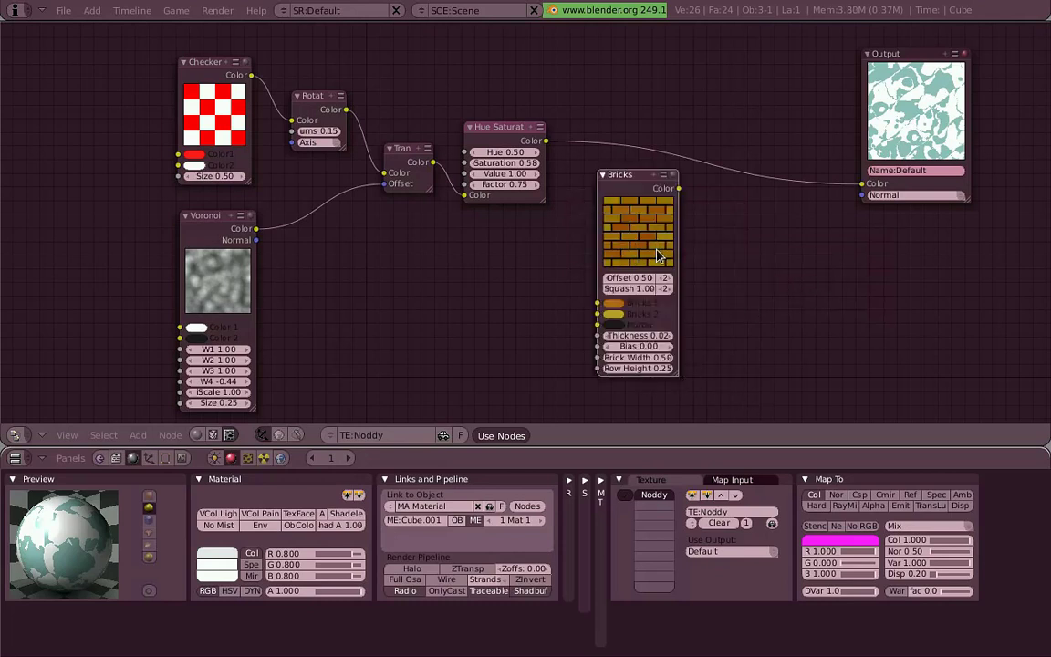
drag(676, 298, 675, 229)
scroll(703, 330, up, 2)
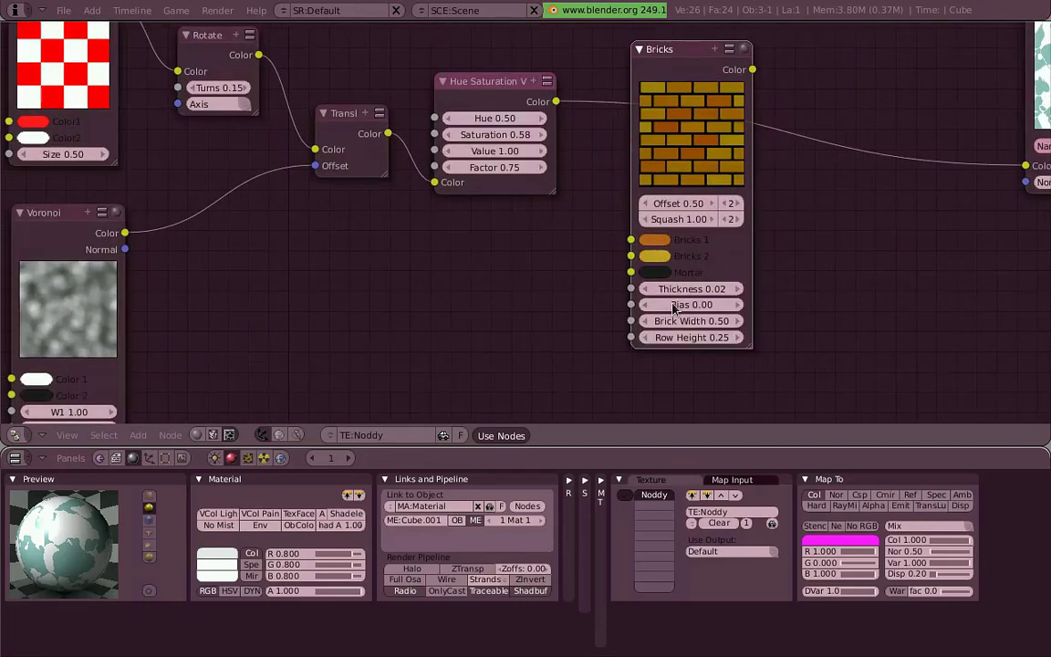
drag(692, 288, 773, 297)
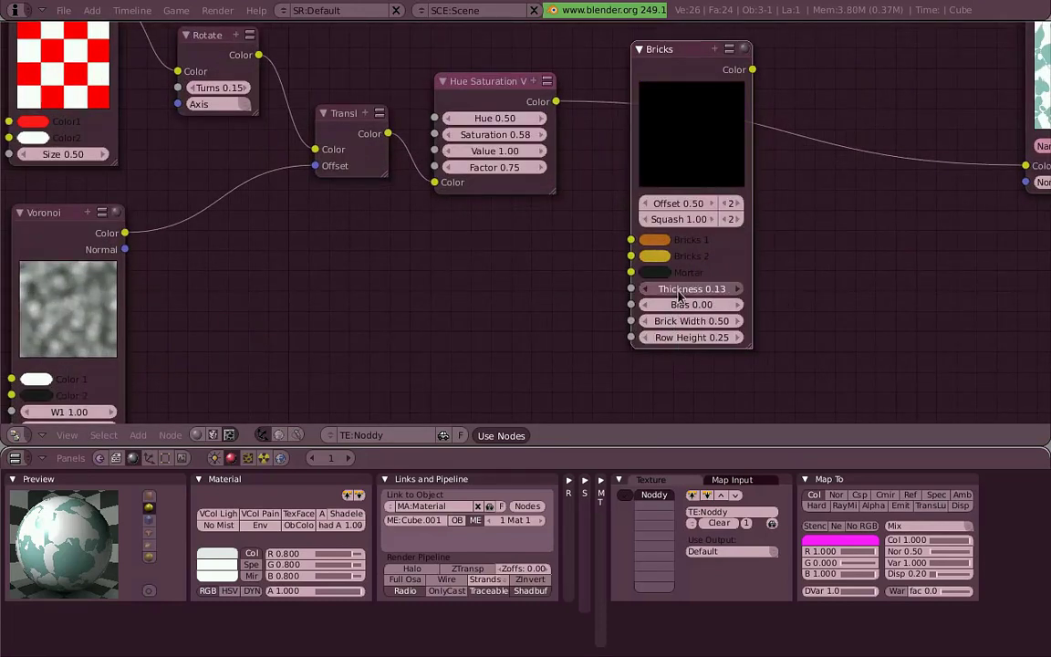
mouse_move(704, 301)
mouse_down()
mouse_move(746, 317)
mouse_move(766, 344)
mouse_move(702, 323)
mouse_move(724, 322)
mouse_move(743, 345)
mouse_move(711, 344)
mouse_up()
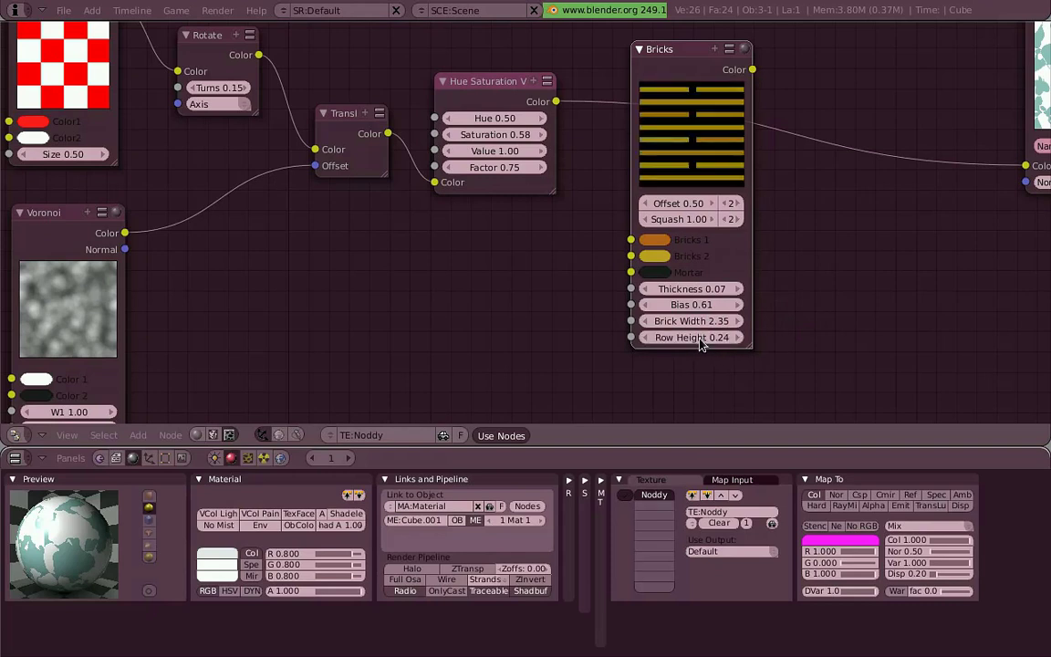
drag(701, 289, 701, 290)
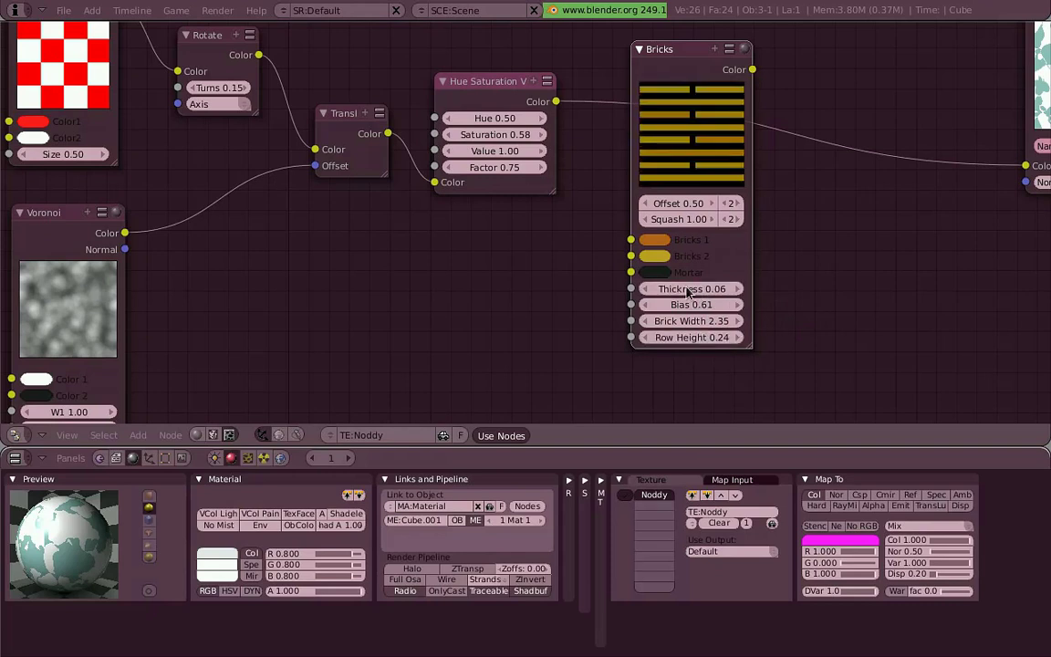
click(655, 272)
click(641, 45)
scroll(883, 329, down, 1)
scroll(841, 251, down, 1)
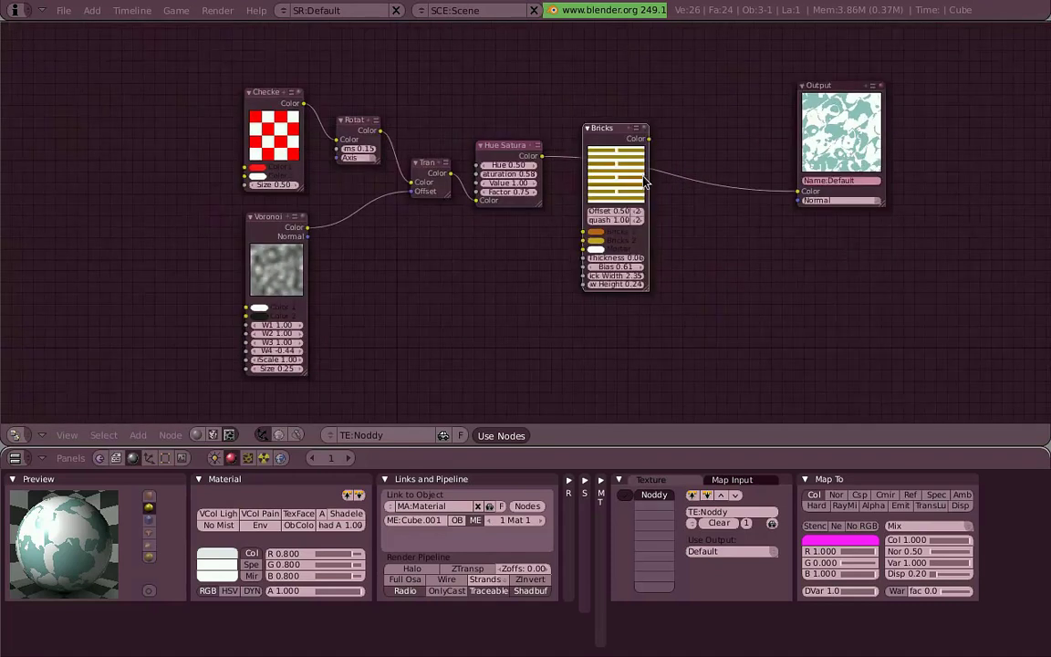
key(x)
click(516, 160)
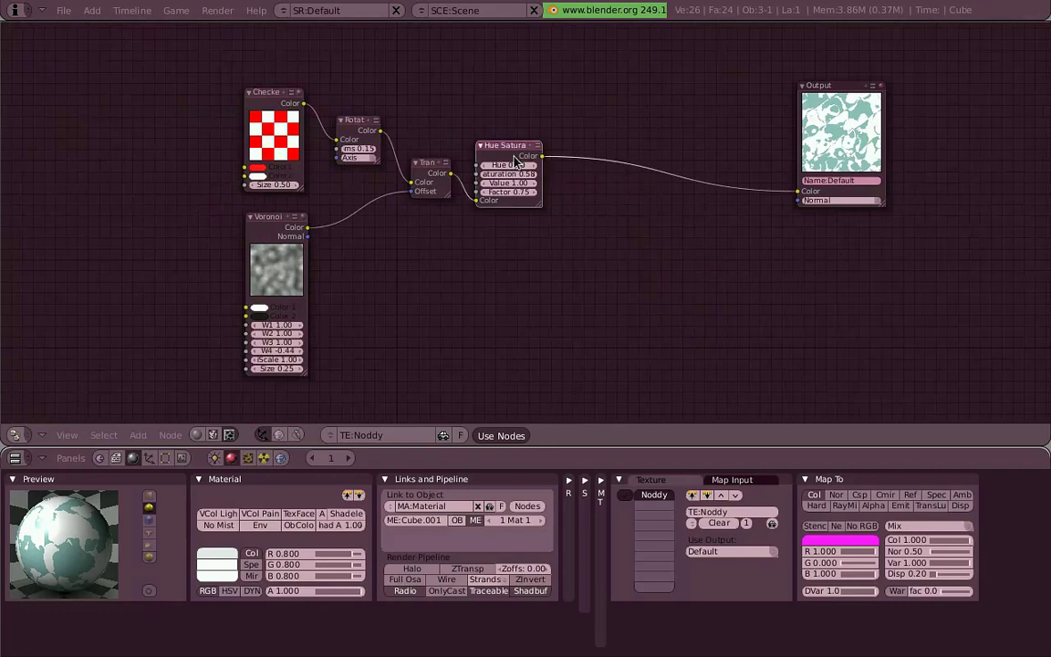
Add an unconnected Time input node (Start 1, End 250) below the Translate node
key(shift+a)
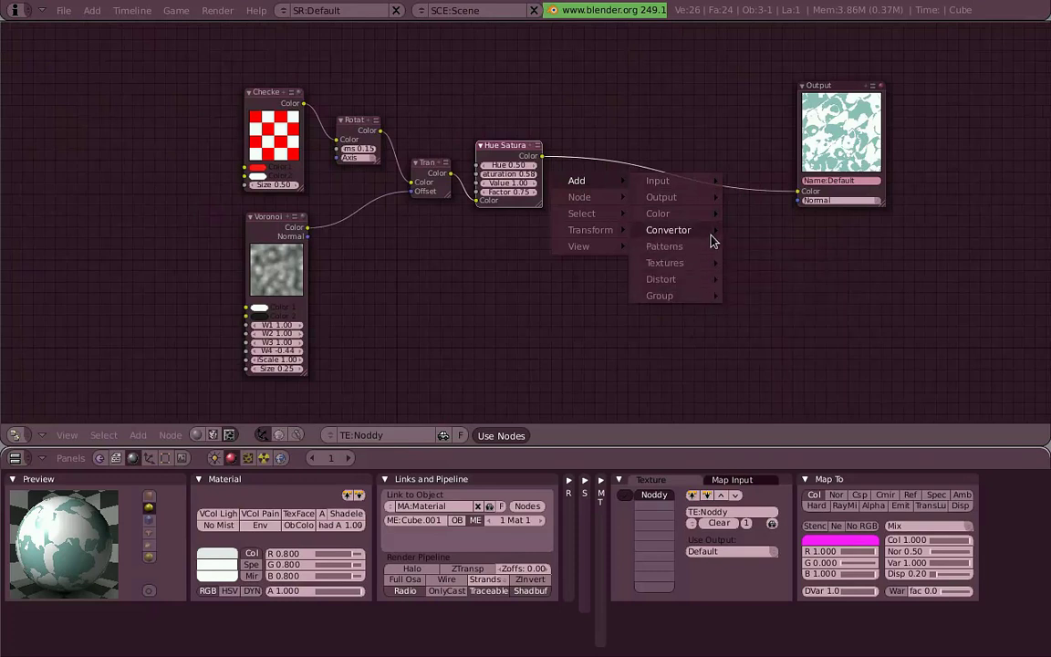
mouse_move(657, 180)
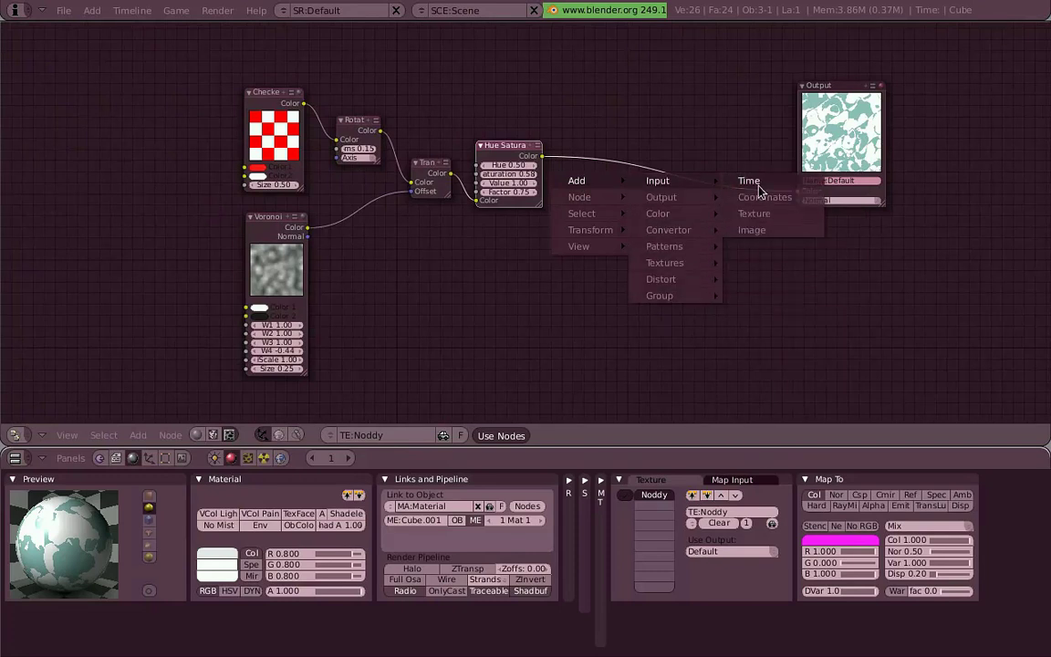
click(812, 187)
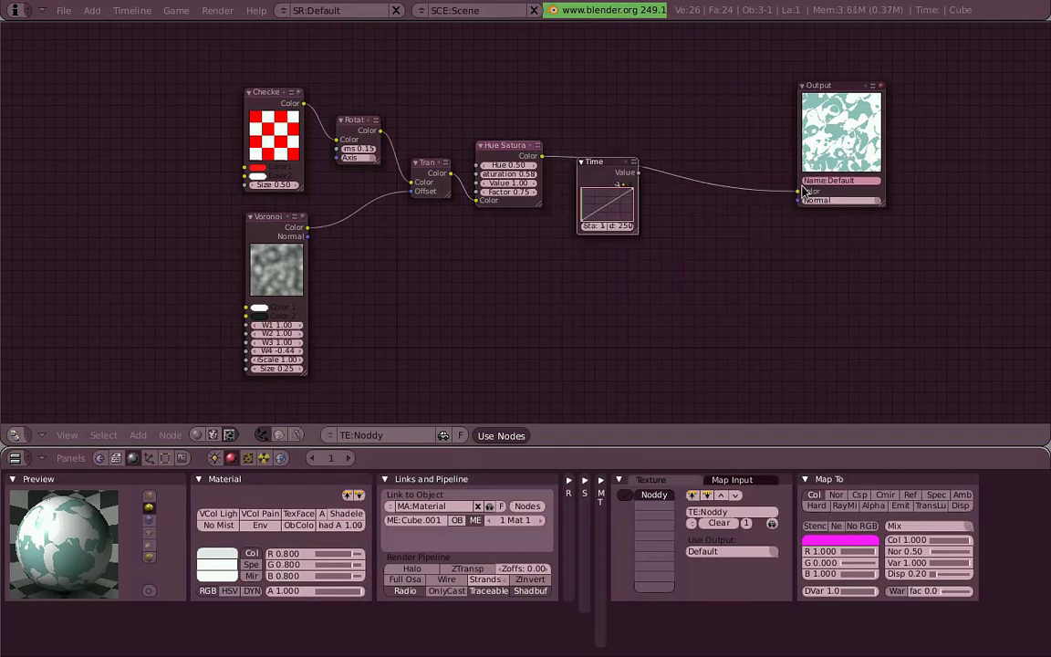
drag(634, 162, 476, 257)
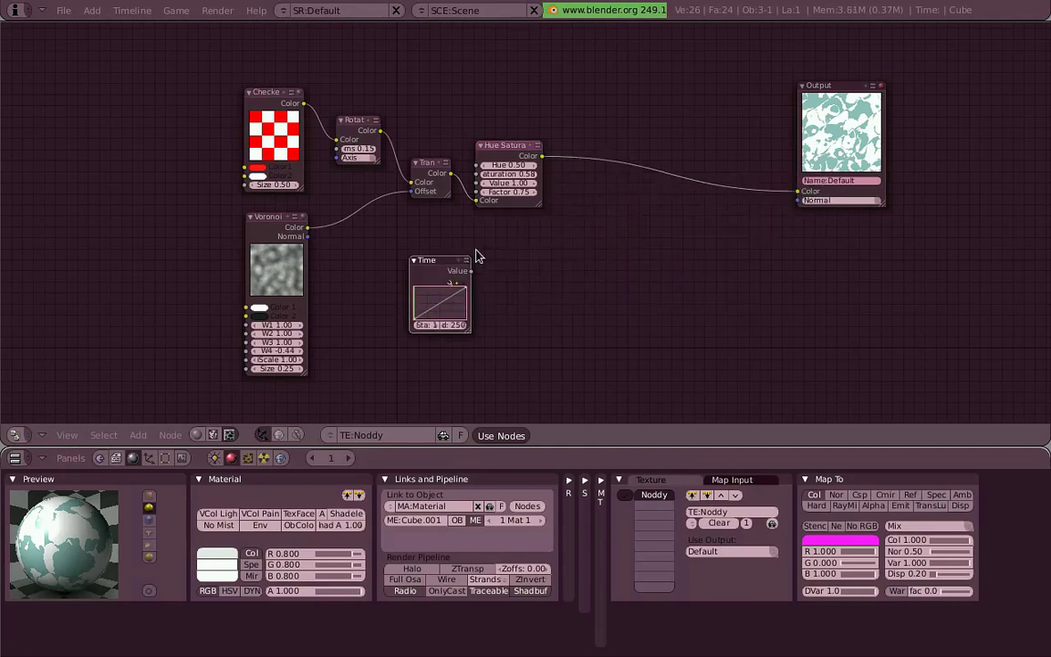
scroll(475, 256, up, 2)
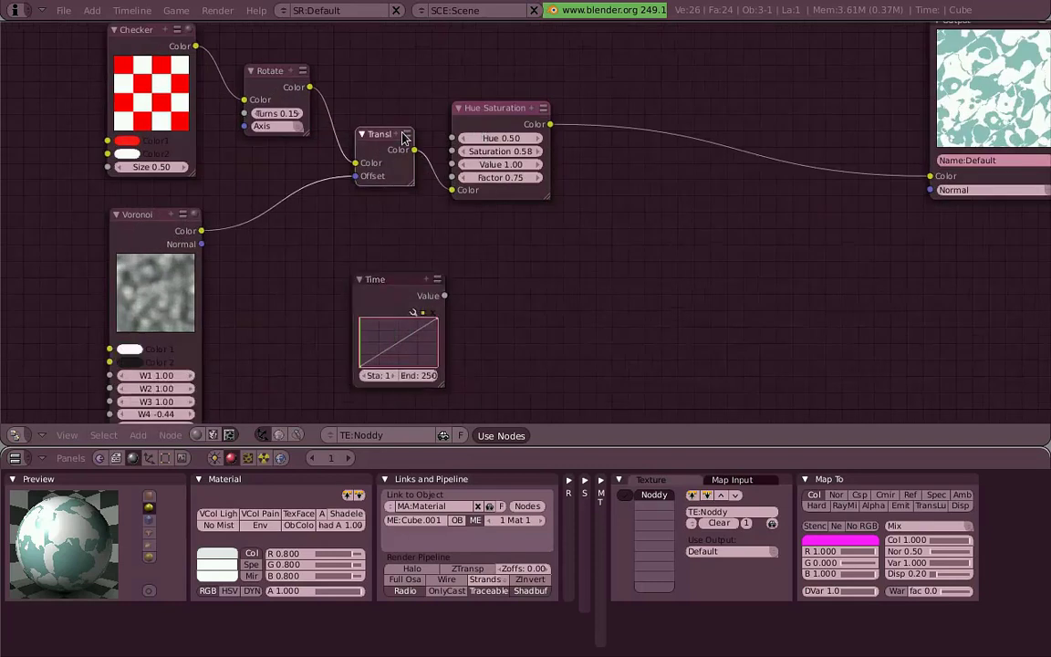
Rearrange the node view, nudging the Time node and placing Output beside the Voronoi node
middle_drag(449, 242, 674, 171)
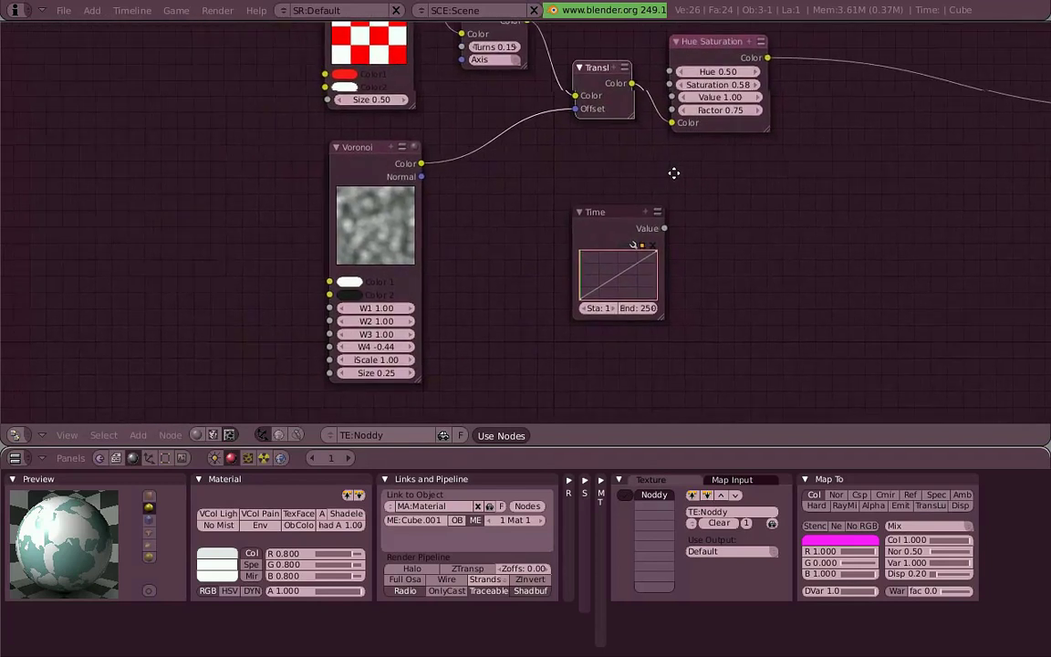
mouse_move(600, 241)
mouse_down()
mouse_move(533, 254)
mouse_move(159, 230)
mouse_up()
scroll(538, 208, down, 2)
mouse_move(981, 118)
mouse_down()
mouse_move(862, 230)
mouse_move(570, 280)
mouse_up()
scroll(571, 280, up, 1)
scroll(566, 270, up, 1)
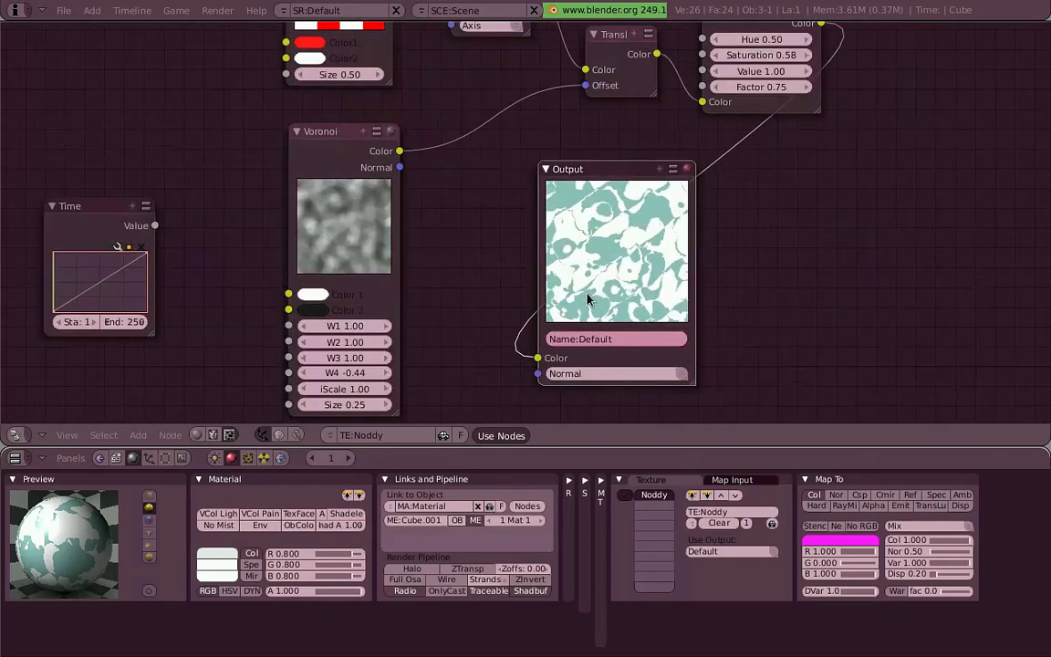
Tune the Voronoi weights and iScale 2.24, set W4 to 0, then enlarge the Time node
drag(384, 377, 312, 378)
drag(396, 381, 488, 383)
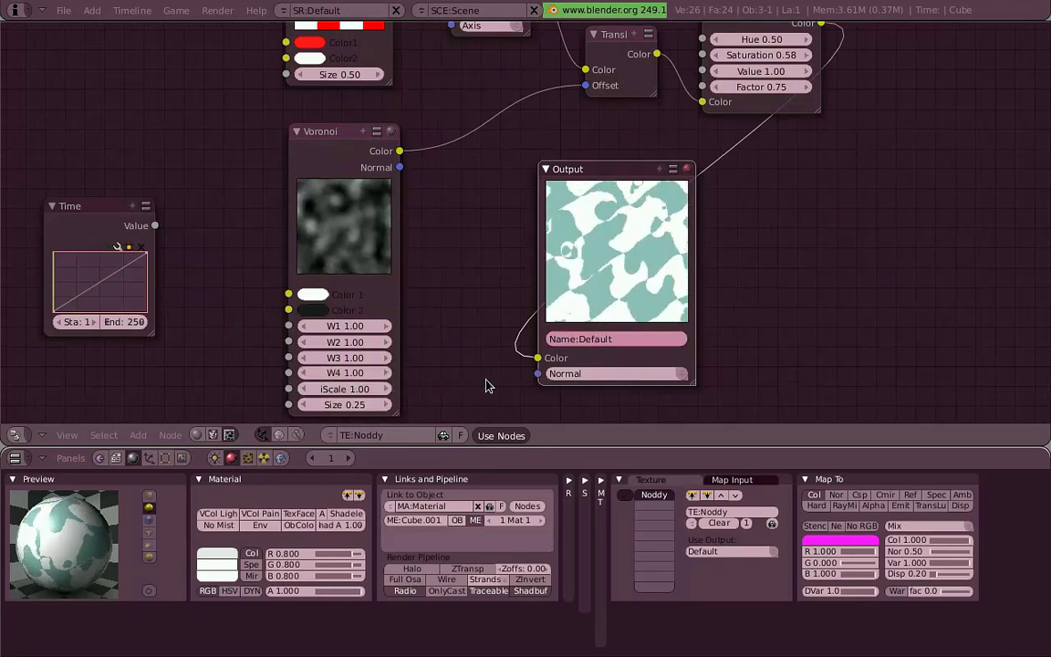
mouse_move(382, 372)
mouse_down()
mouse_move(345, 372)
mouse_move(382, 347)
mouse_move(372, 349)
mouse_up()
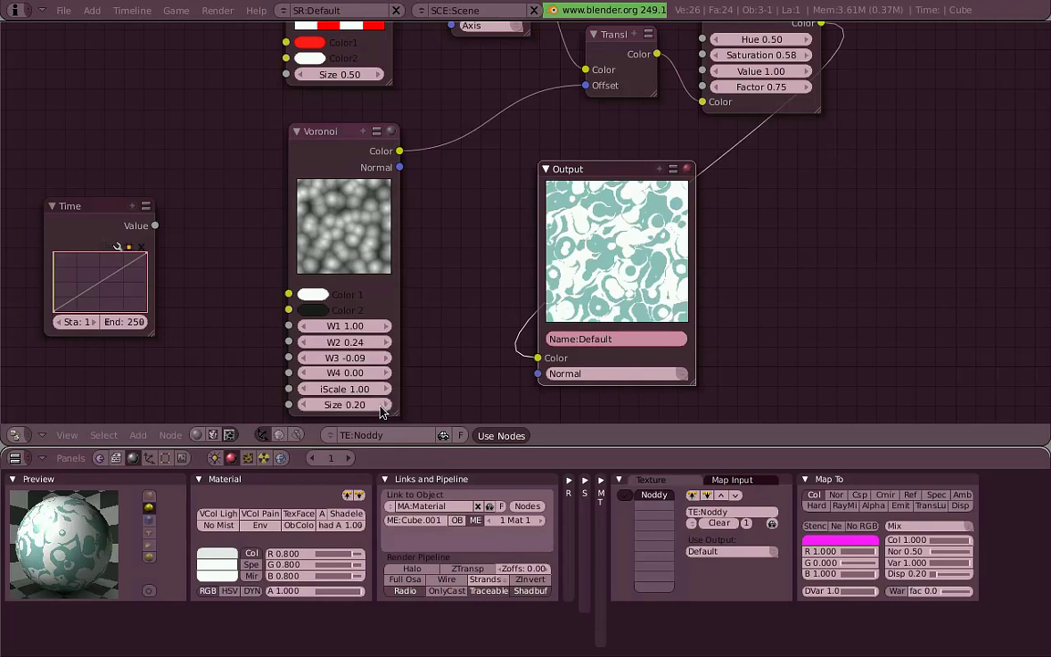
drag(370, 389, 383, 394)
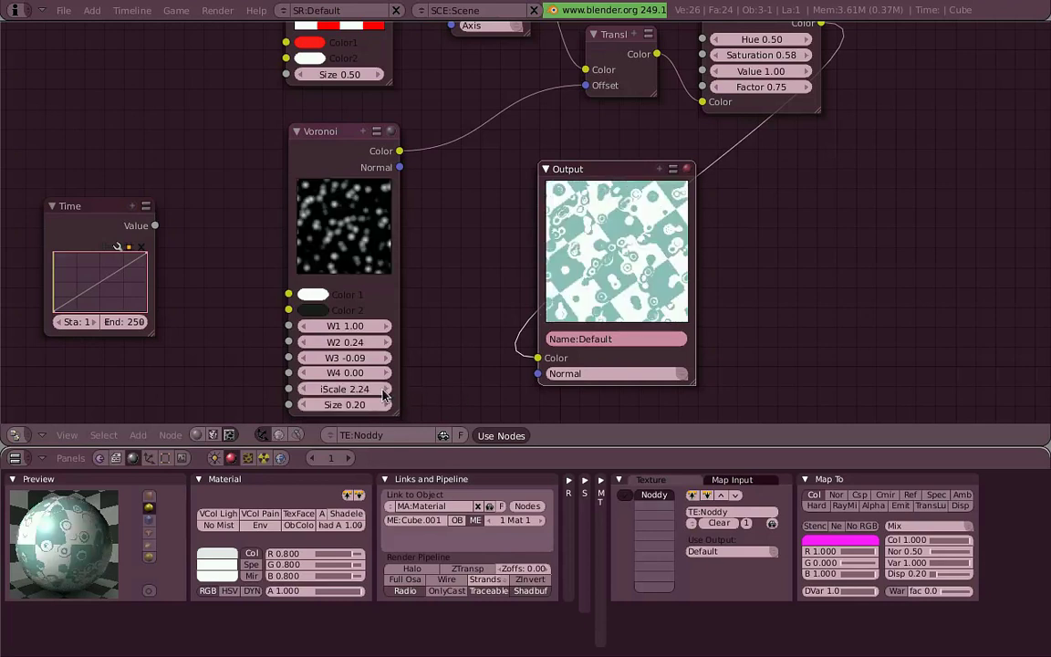
drag(346, 374, 520, 385)
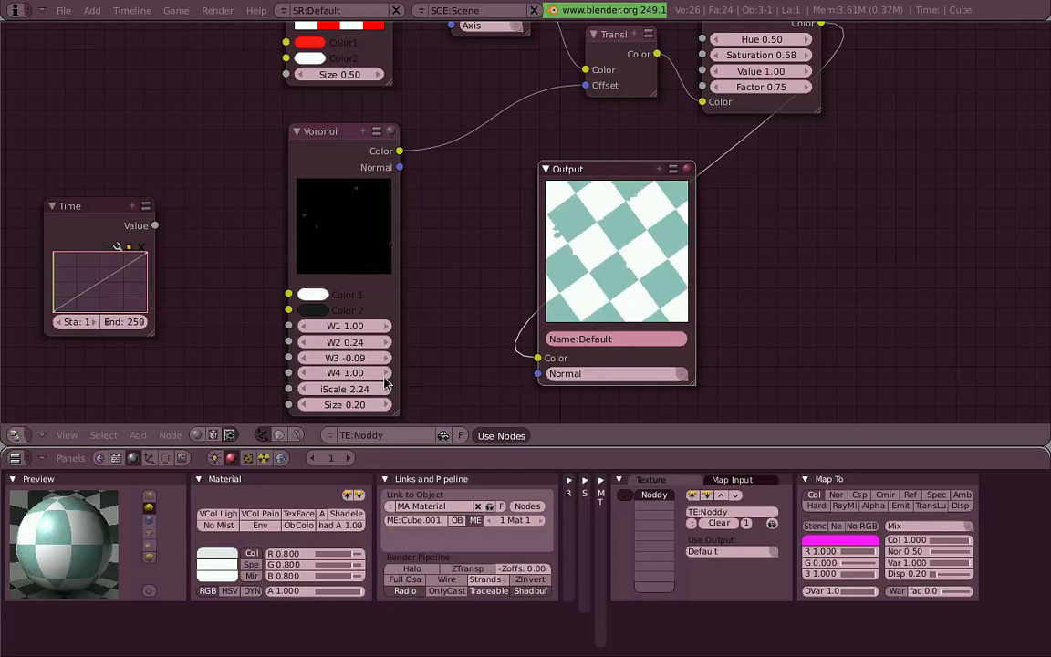
click(344, 373)
text(0)
key(Return)
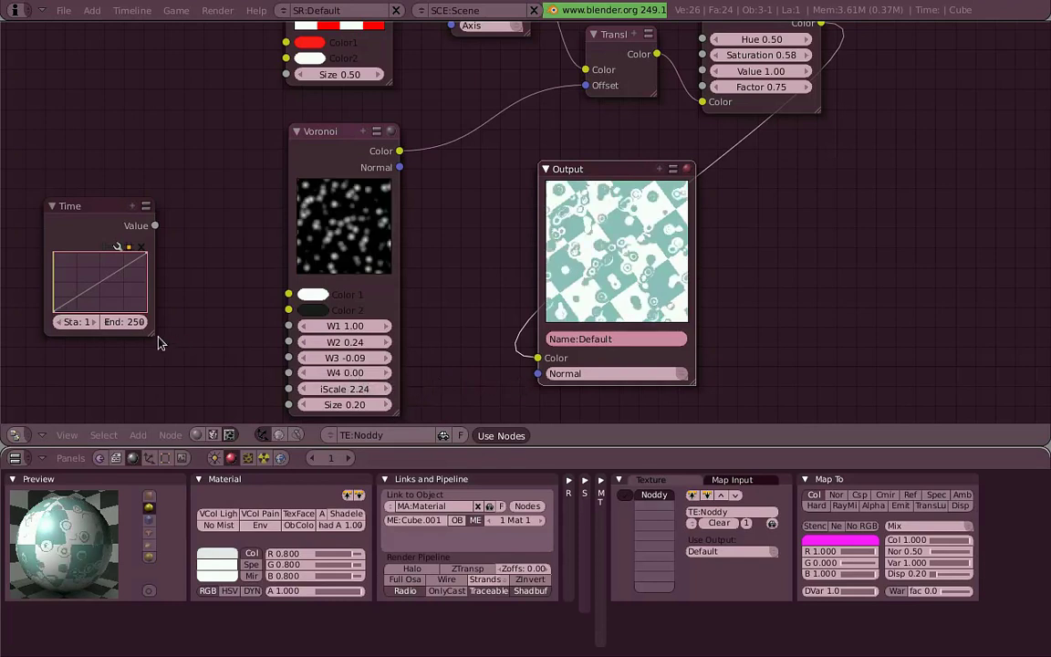
drag(151, 334, 235, 365)
drag(185, 228, 169, 164)
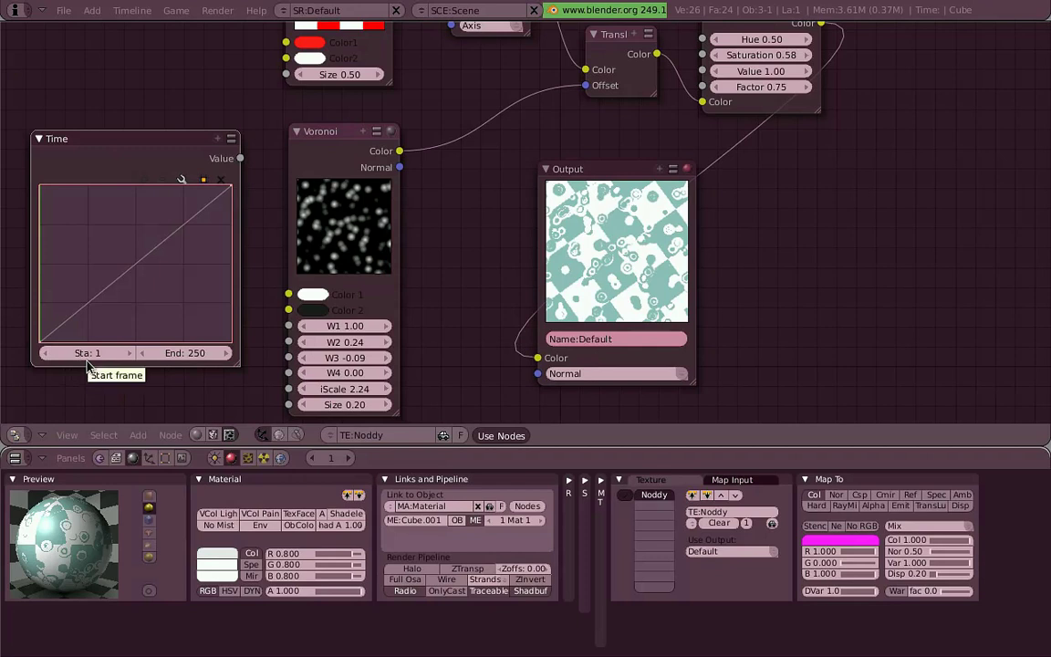
click(202, 179)
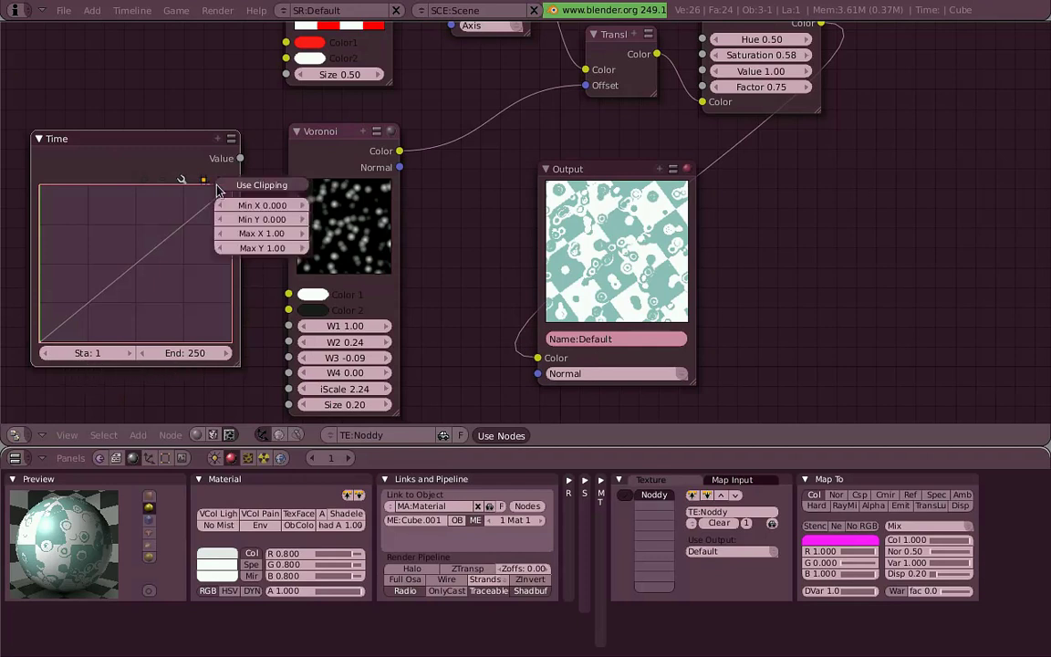
click(166, 180)
click(168, 181)
click(169, 186)
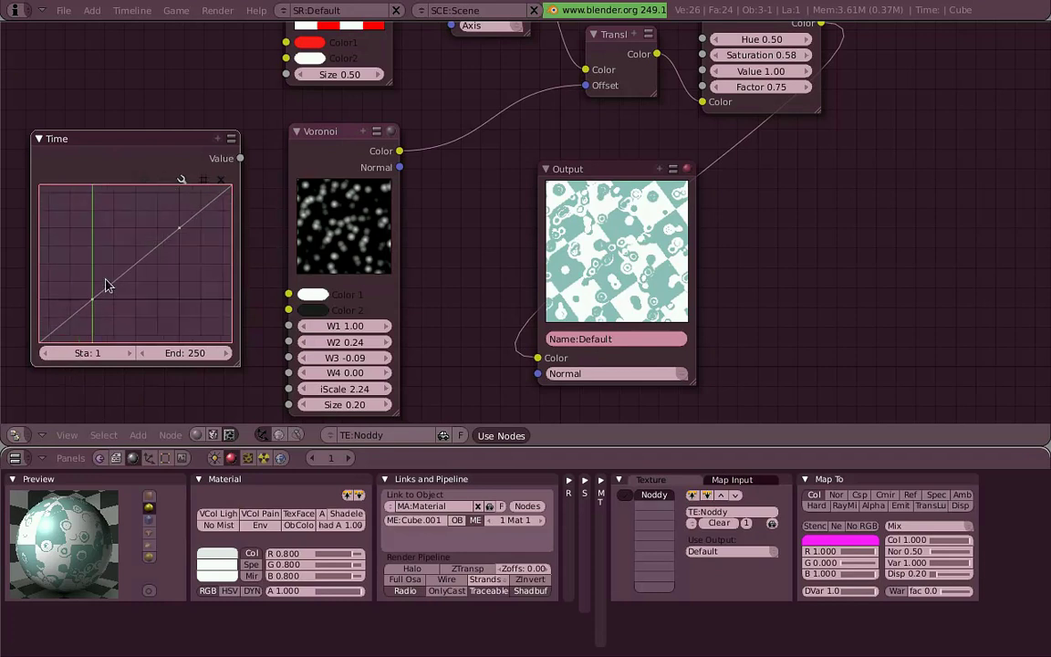
click(182, 180)
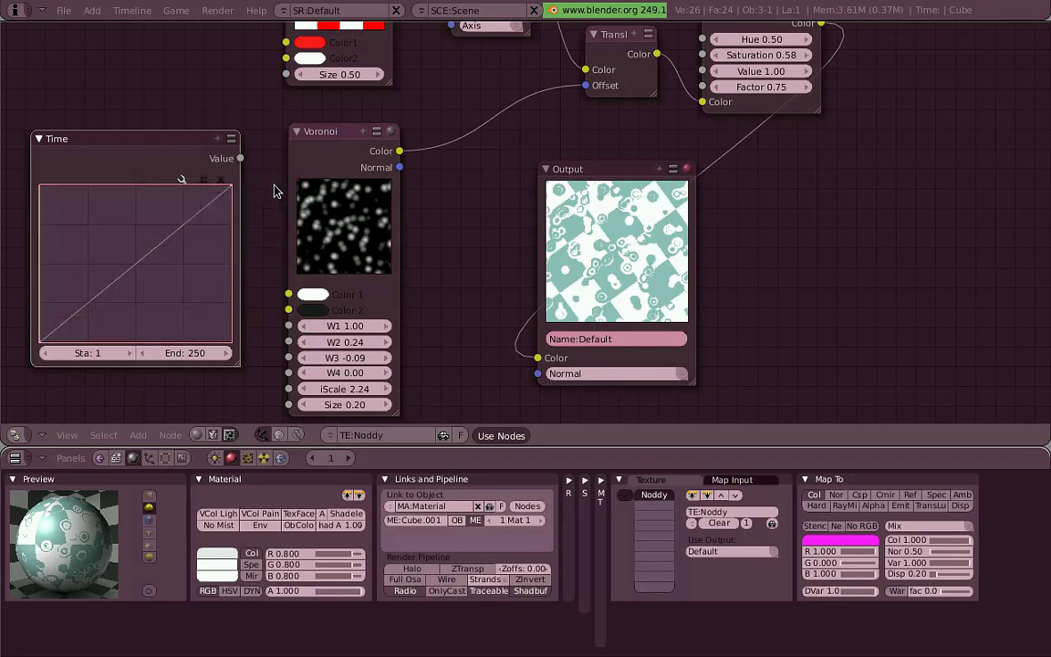
click(203, 179)
Drive Voronoi W4 from the Time node's Value and play the animation to watch spots change
drag(239, 158, 293, 379)
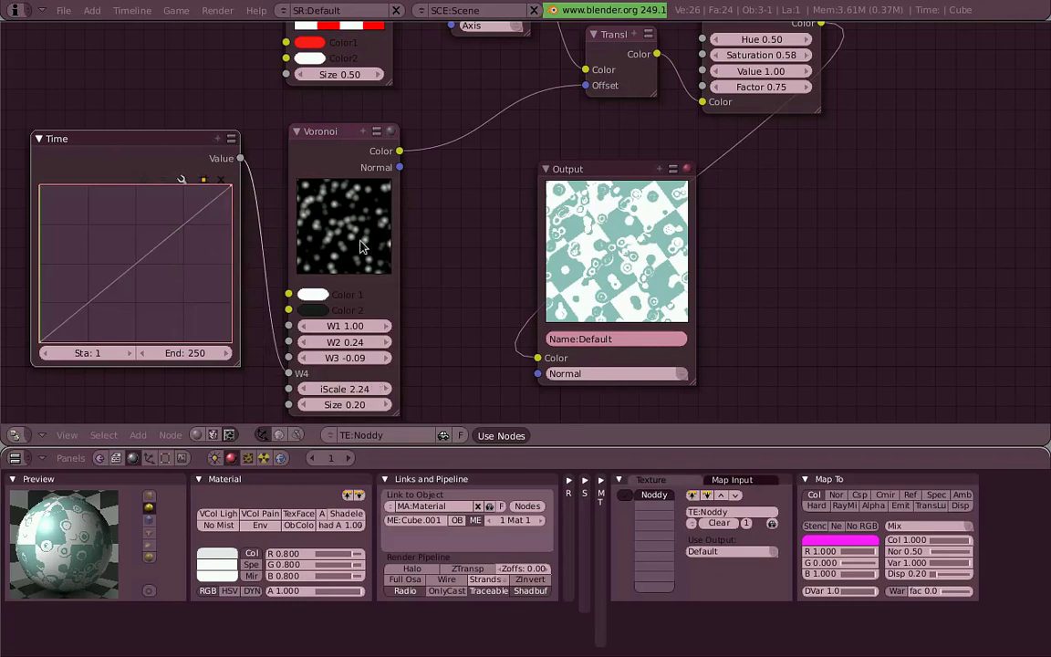
drag(361, 246, 394, 233)
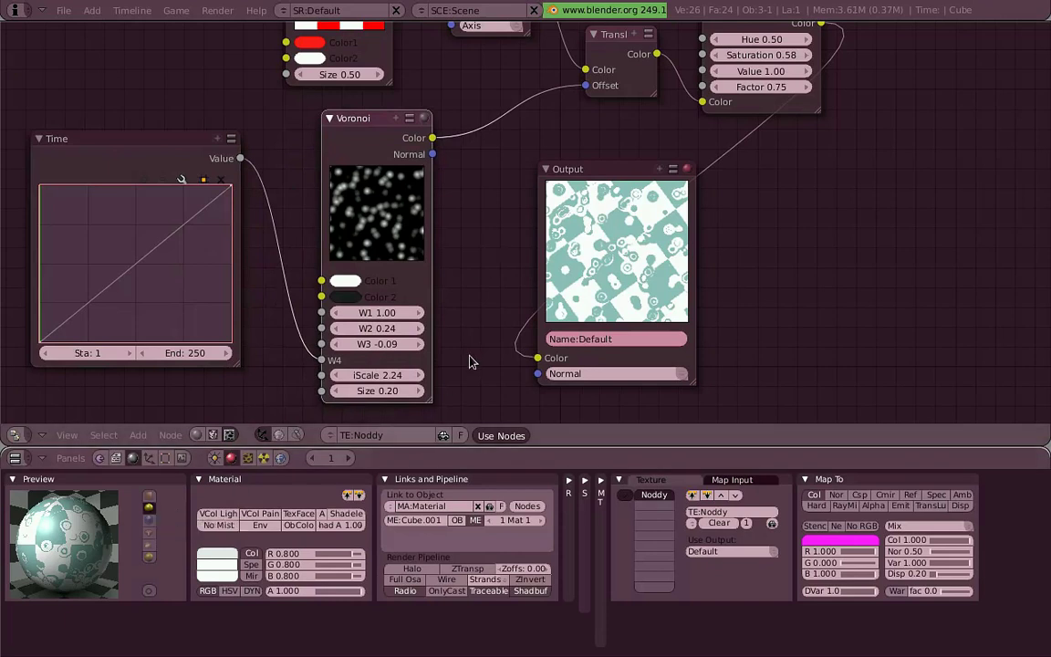
key(alt+a)
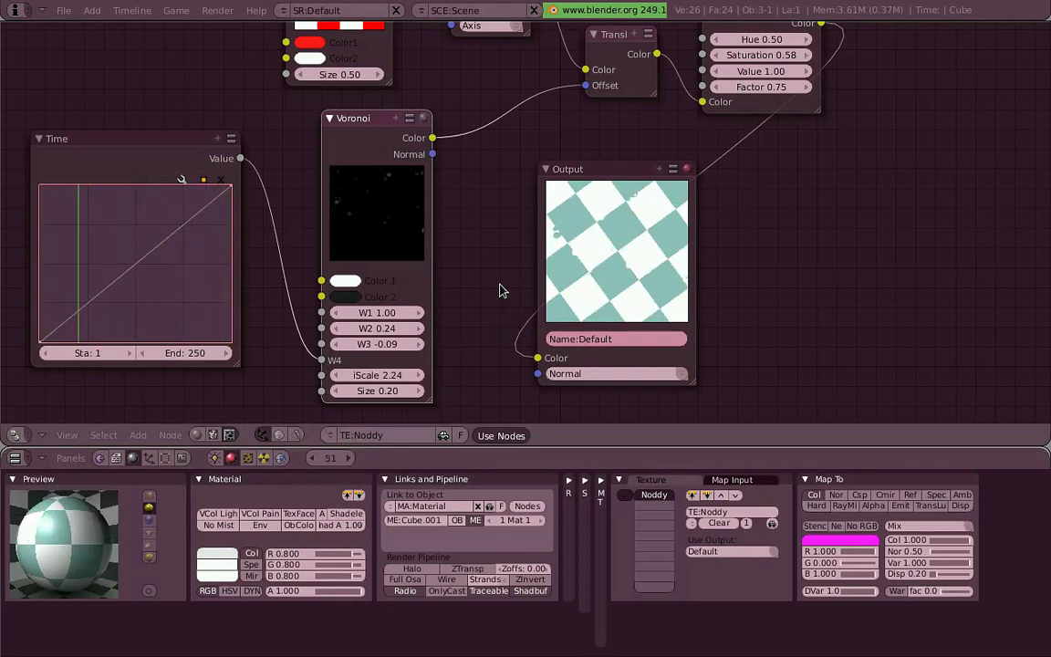
key(Escape)
In Map To, set the texture colour to black and enable Nor with strength 25.00
scroll(504, 273, down, 2)
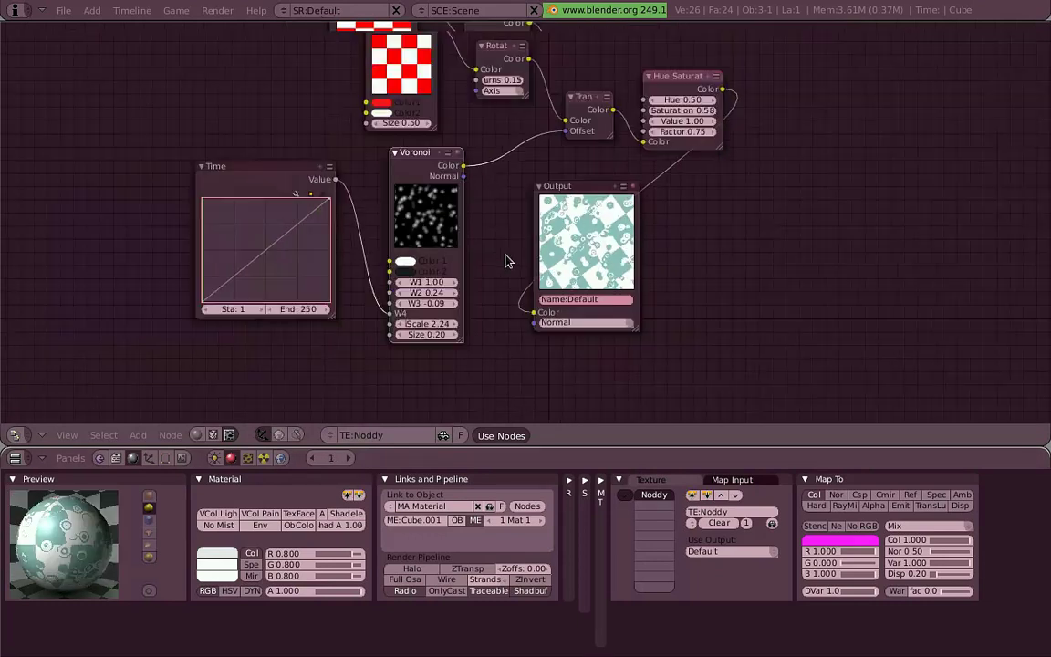
scroll(520, 237, down, 1)
mouse_move(606, 241)
mouse_down()
mouse_move(796, 214)
mouse_move(846, 123)
mouse_up()
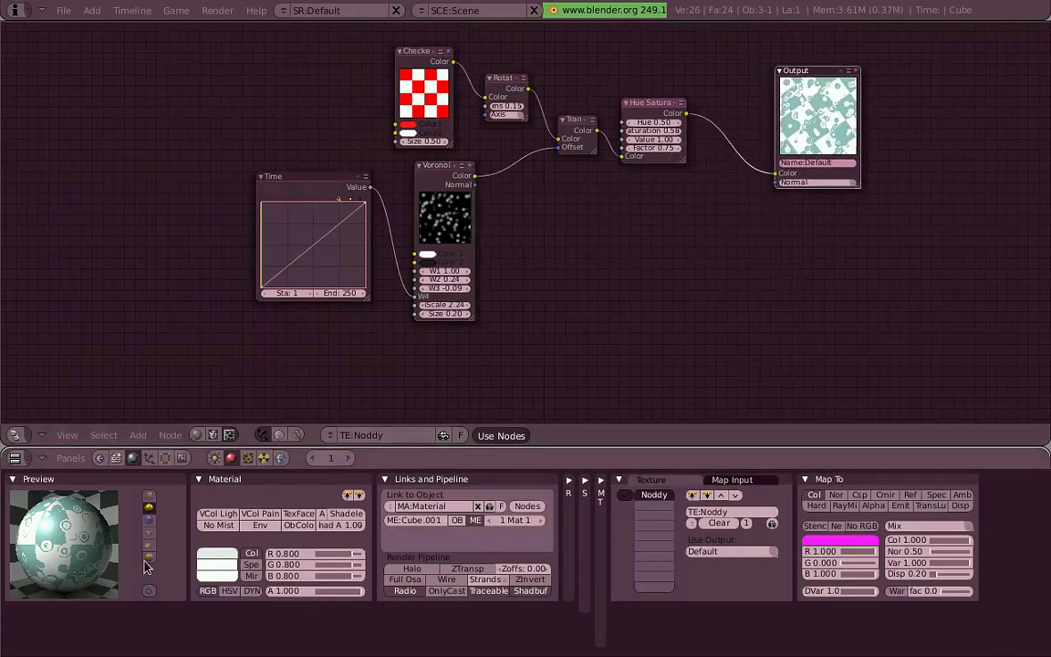
click(198, 478)
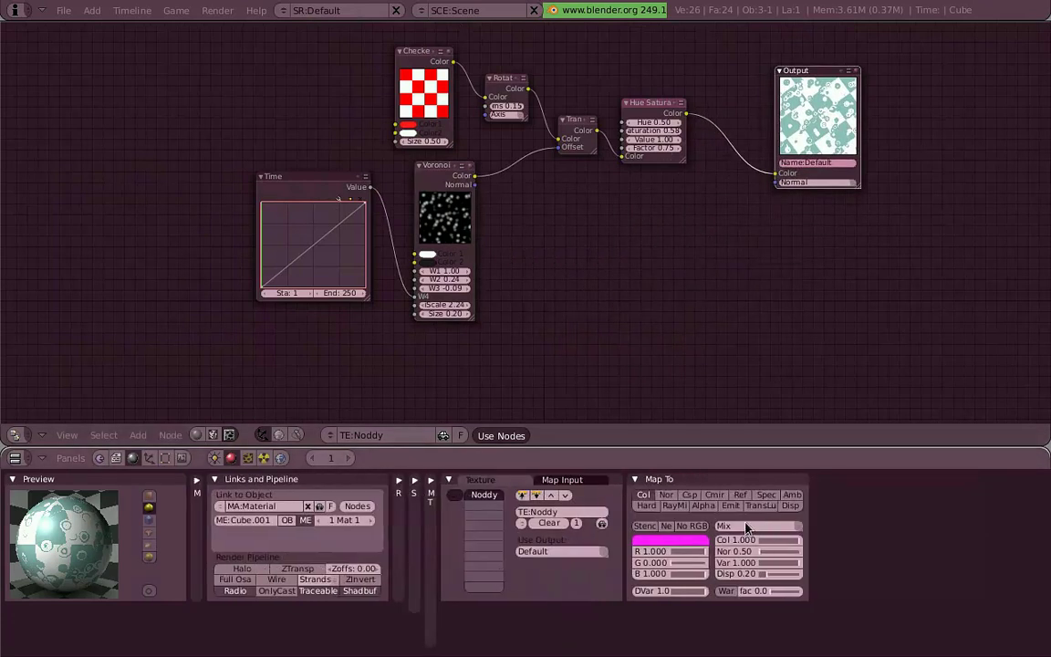
click(706, 526)
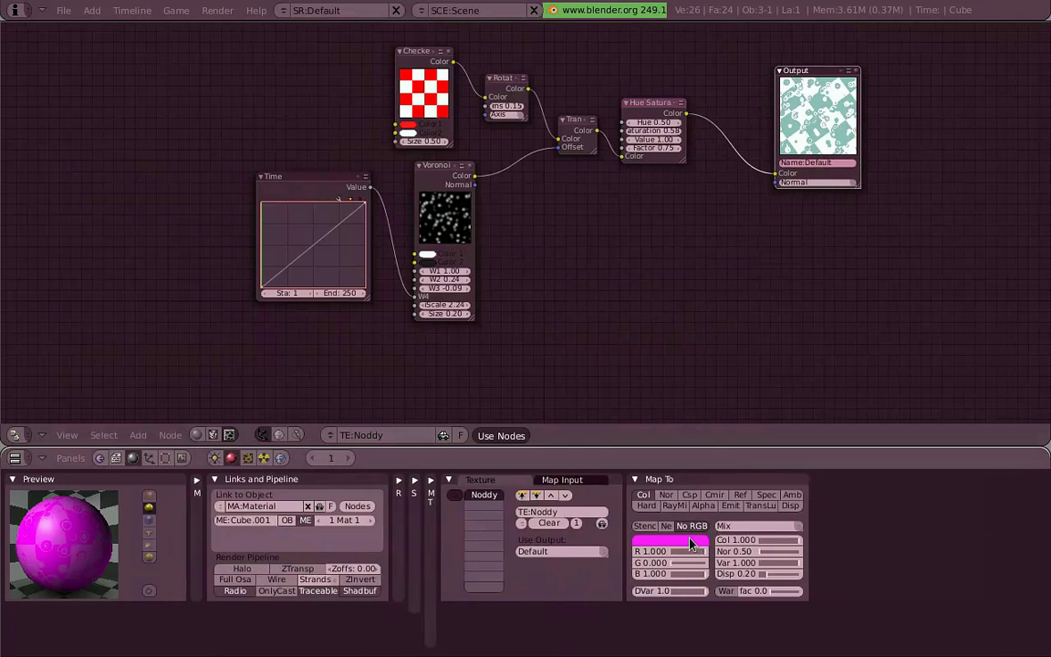
click(691, 527)
click(669, 539)
click(669, 521)
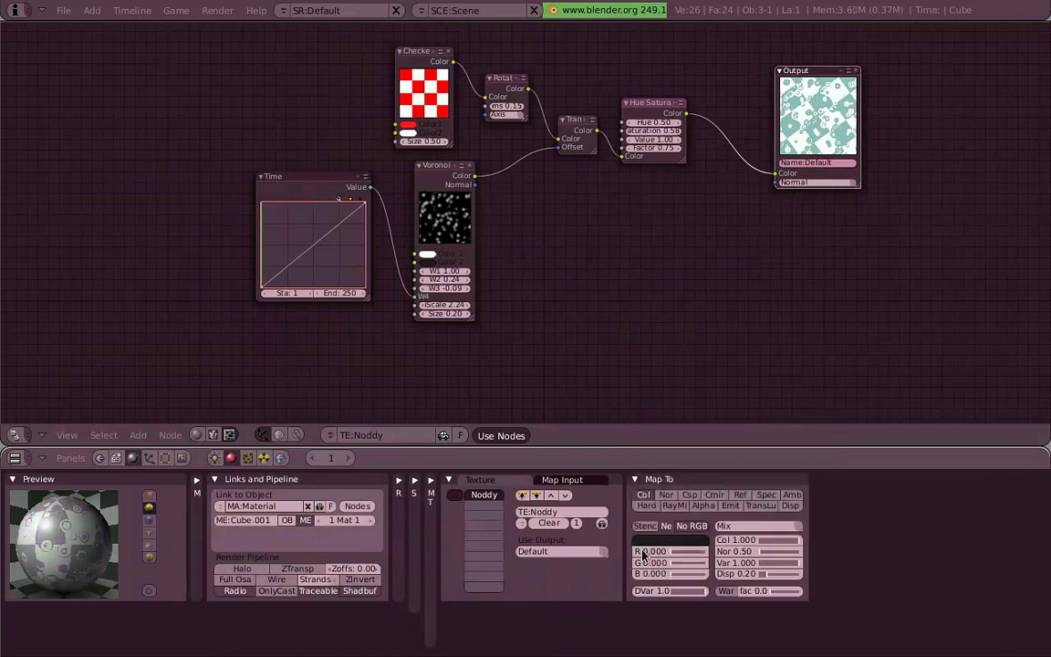
click(666, 494)
mouse_move(734, 551)
mouse_down()
mouse_move(812, 555)
mouse_move(186, 535)
mouse_up()
key(ctrl+z)
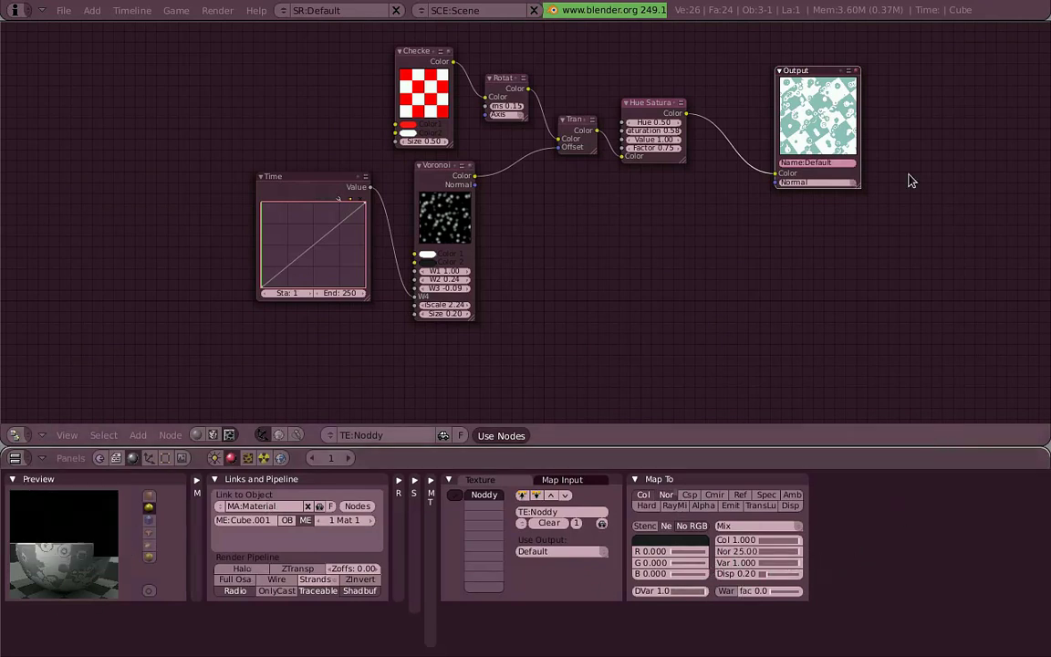
Trial-link Hue Saturation Color to Output Normal while varying Nor strength, then remove the link
scroll(883, 199, up, 2)
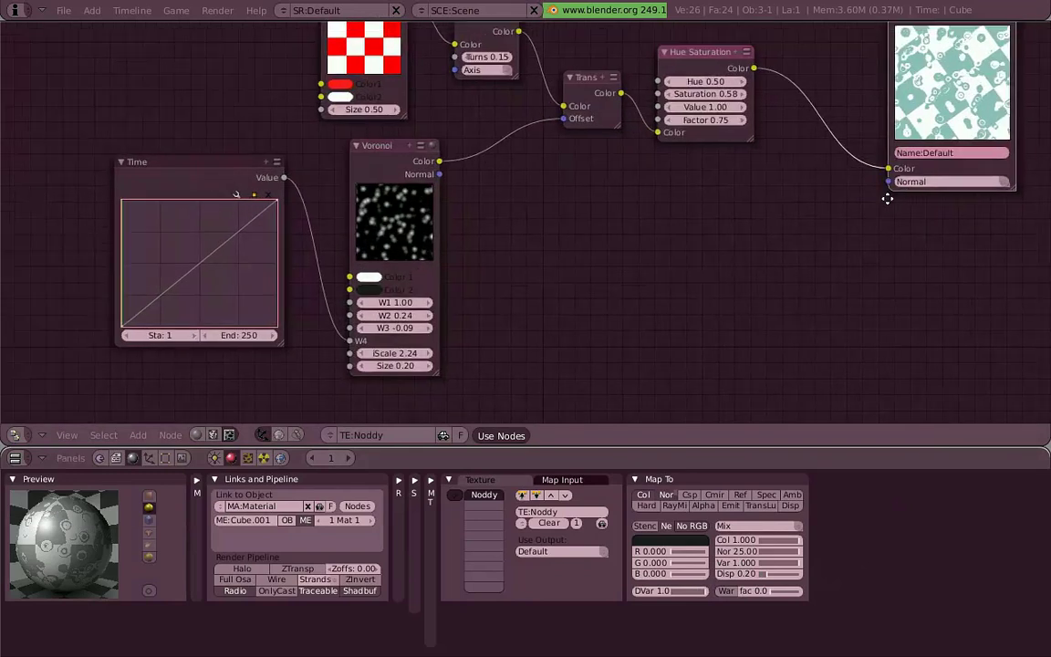
middle_drag(883, 198, 654, 321)
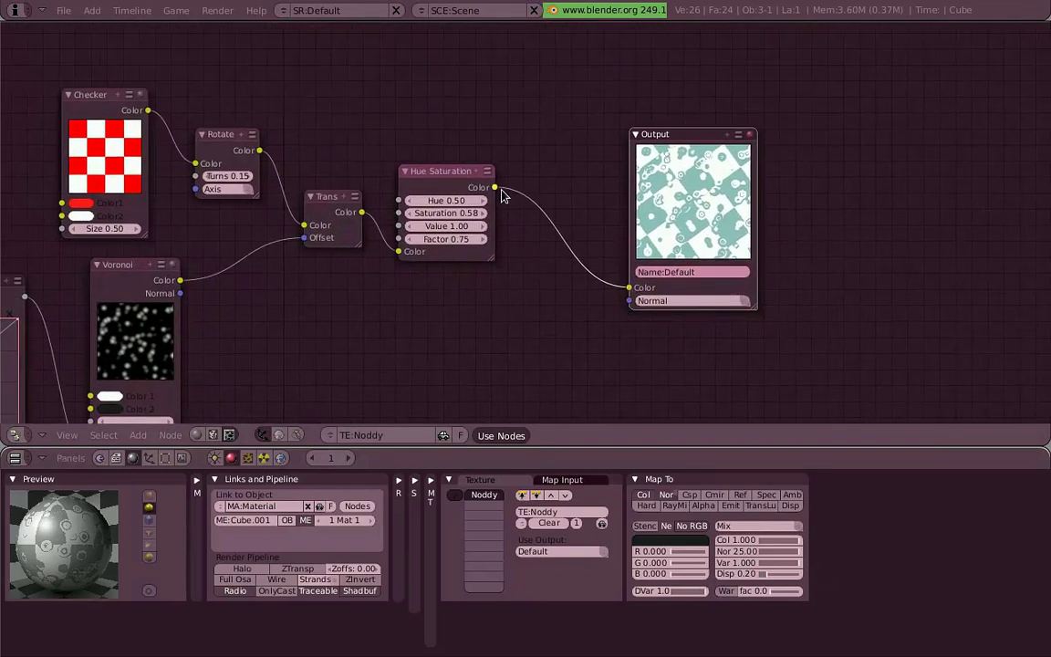
drag(495, 187, 629, 300)
click(666, 494)
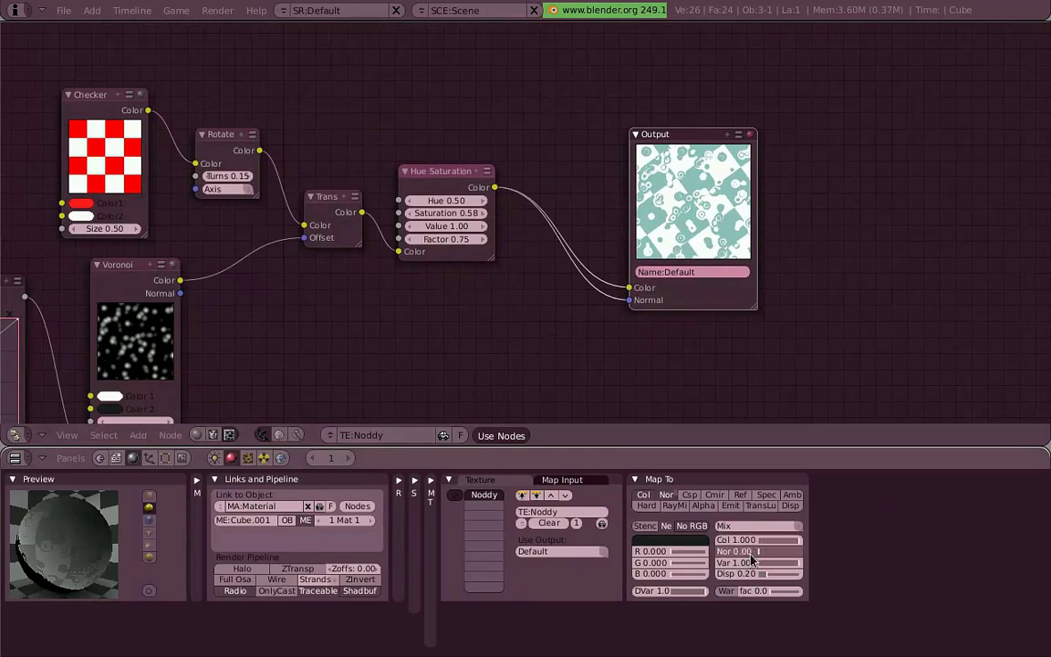
drag(732, 240, 760, 231)
drag(788, 552, 761, 553)
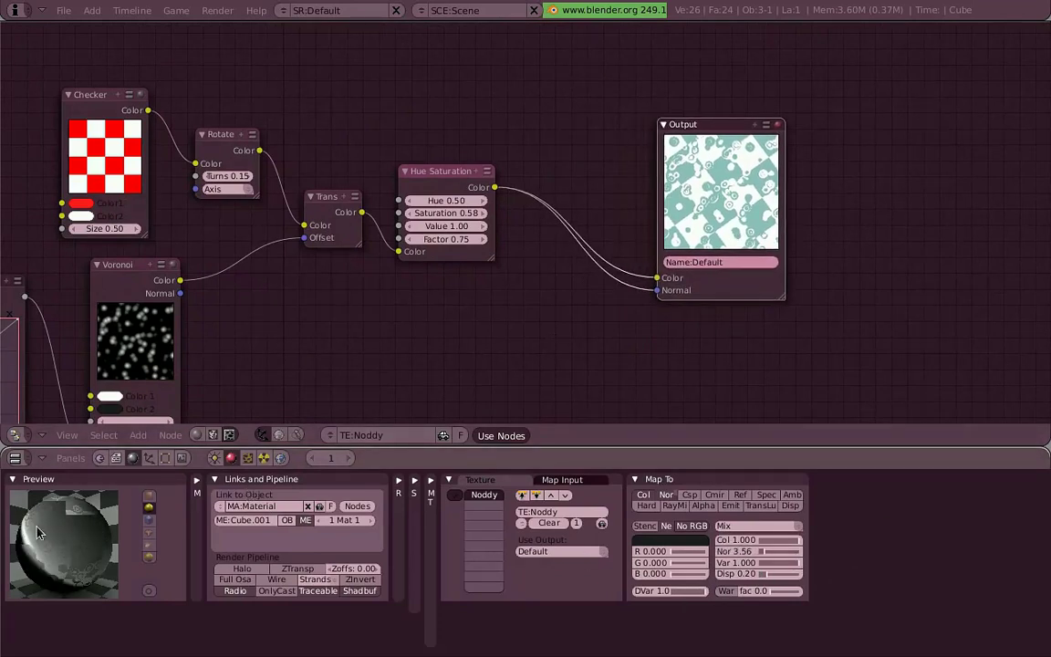
drag(665, 293, 626, 321)
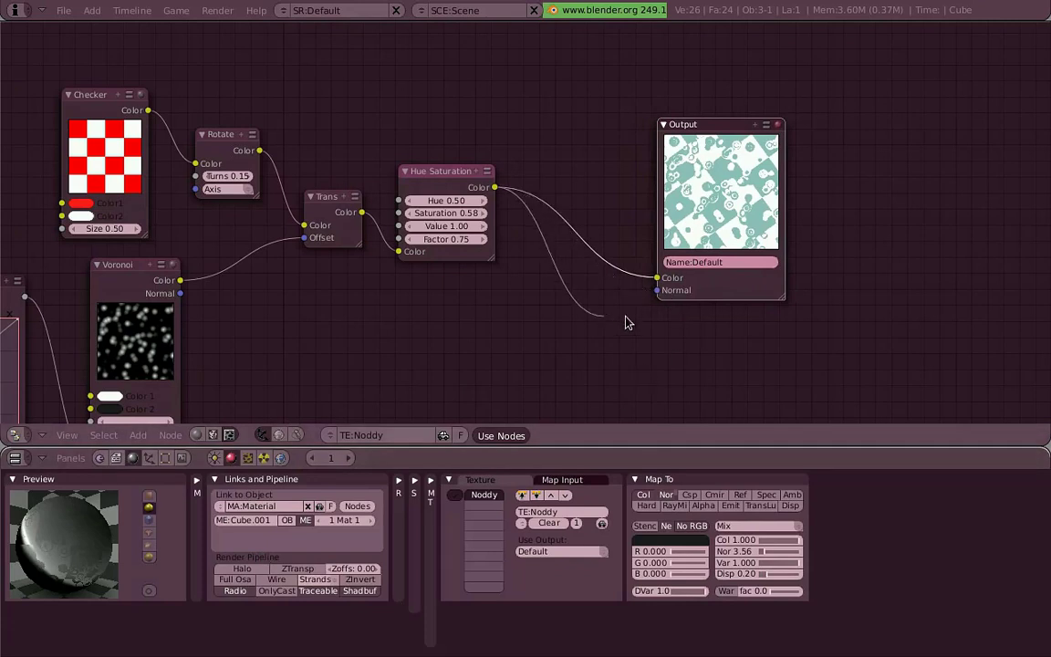
drag(756, 225, 863, 202)
Add a Value to Normal node and lower Nor strength to 1.81 with the normal direction switched
key(space)
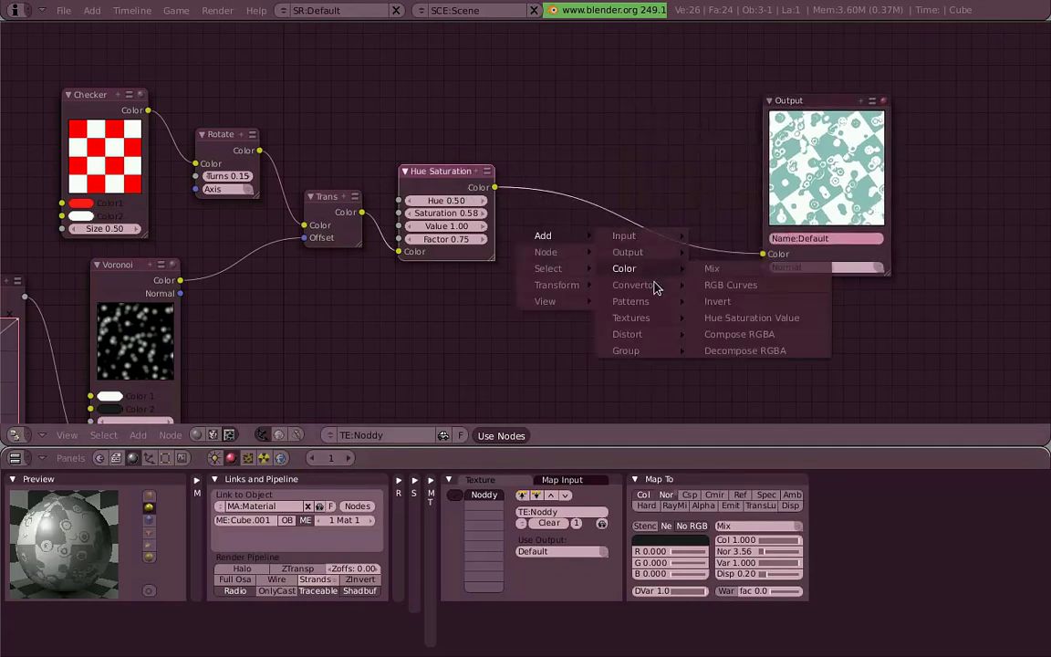
mouse_move(634, 285)
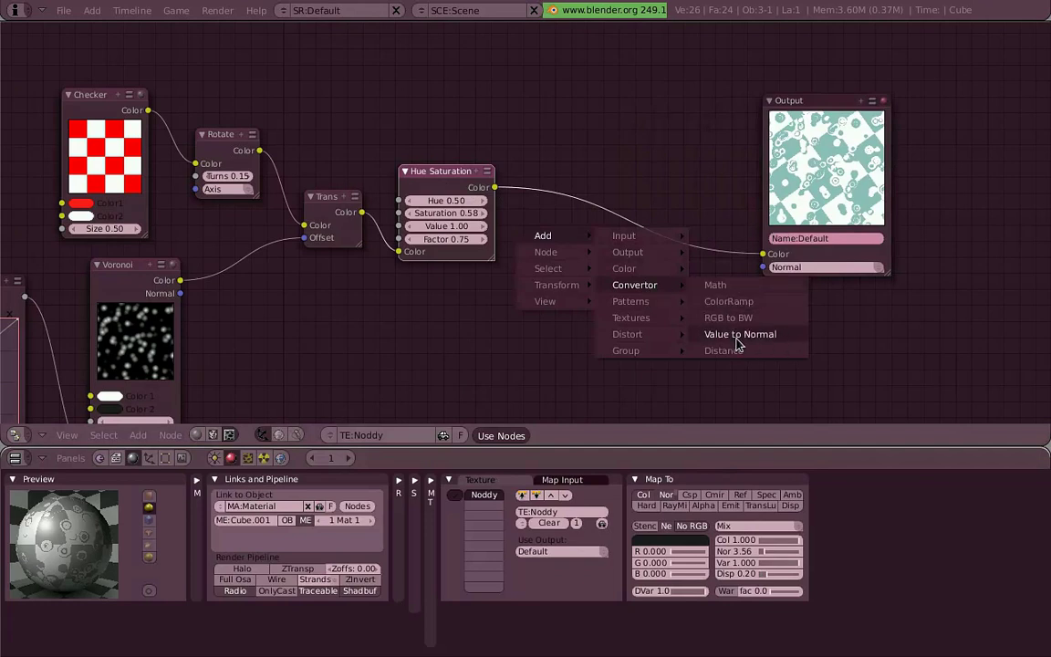
click(738, 334)
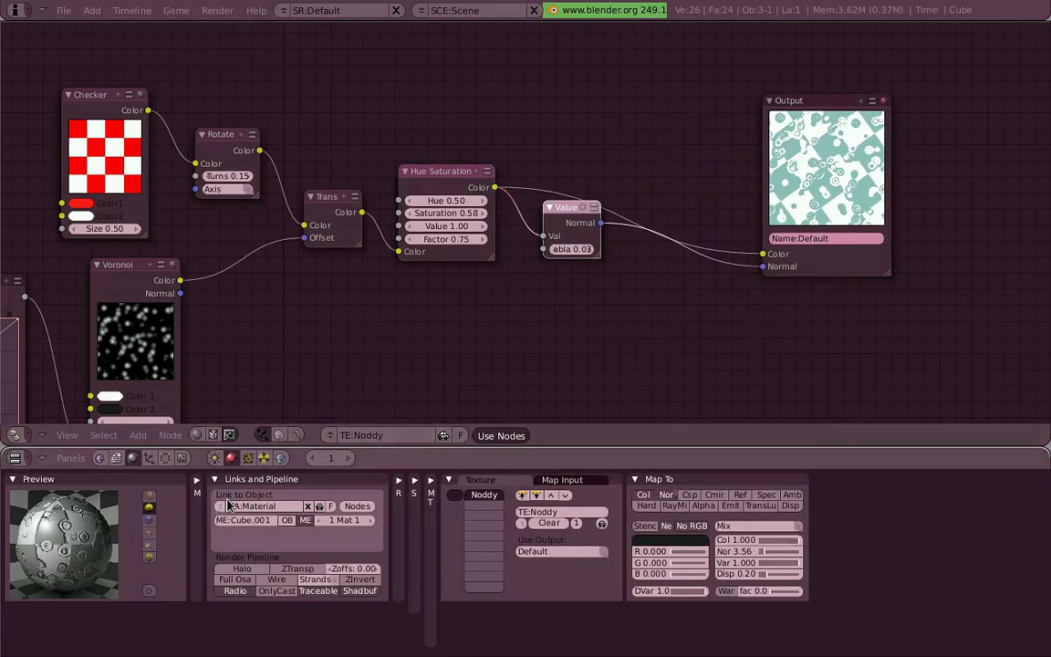
ctrl+middle_drag(229, 508, 498, 554)
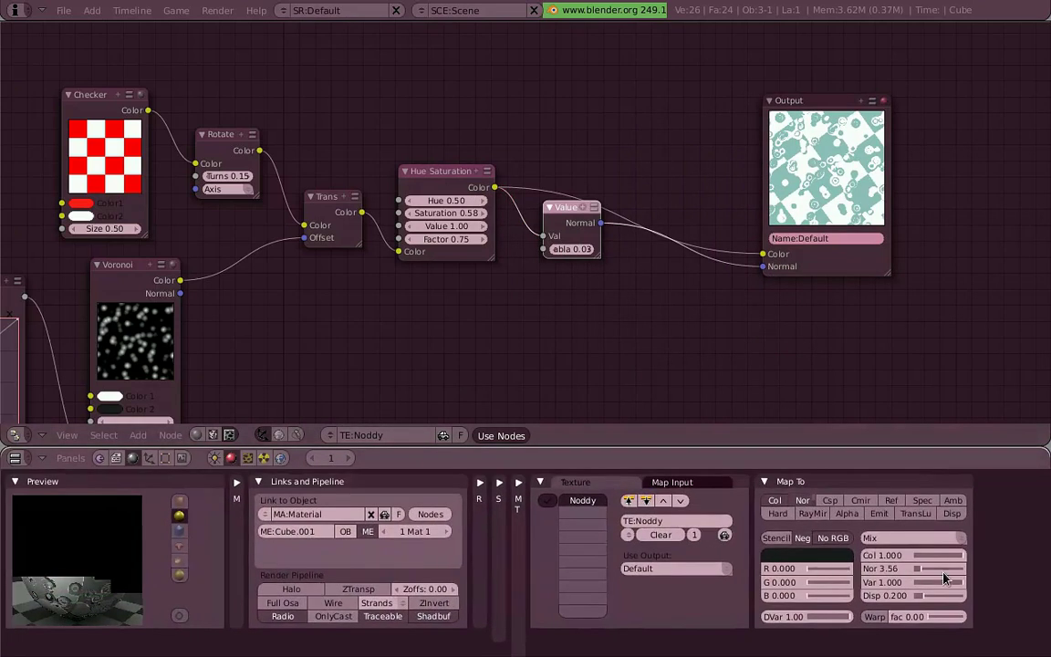
drag(945, 572, 935, 574)
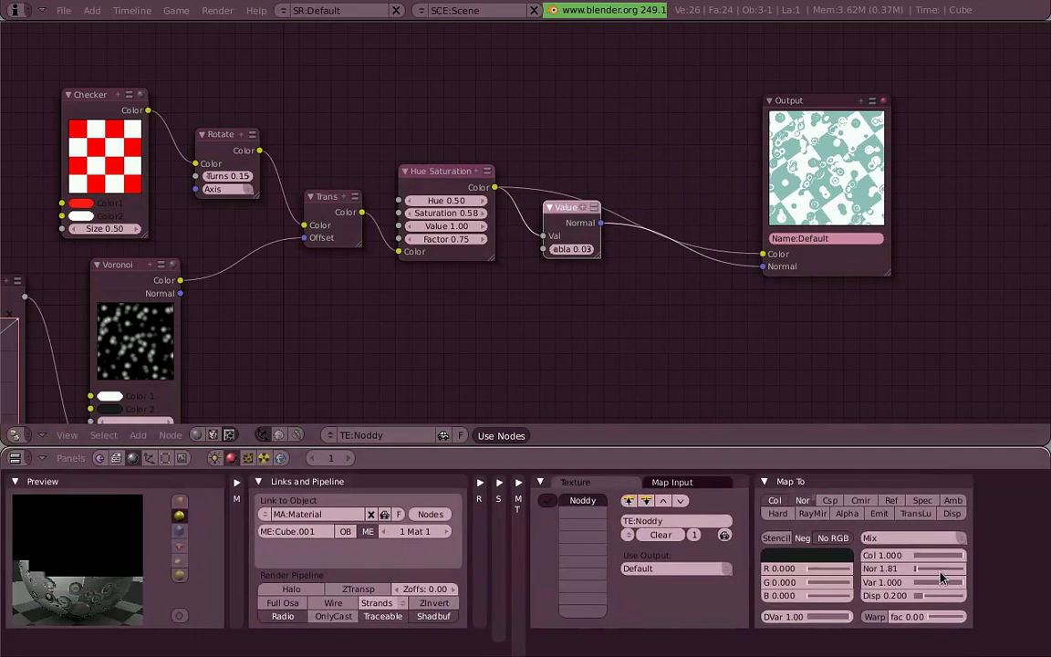
click(816, 500)
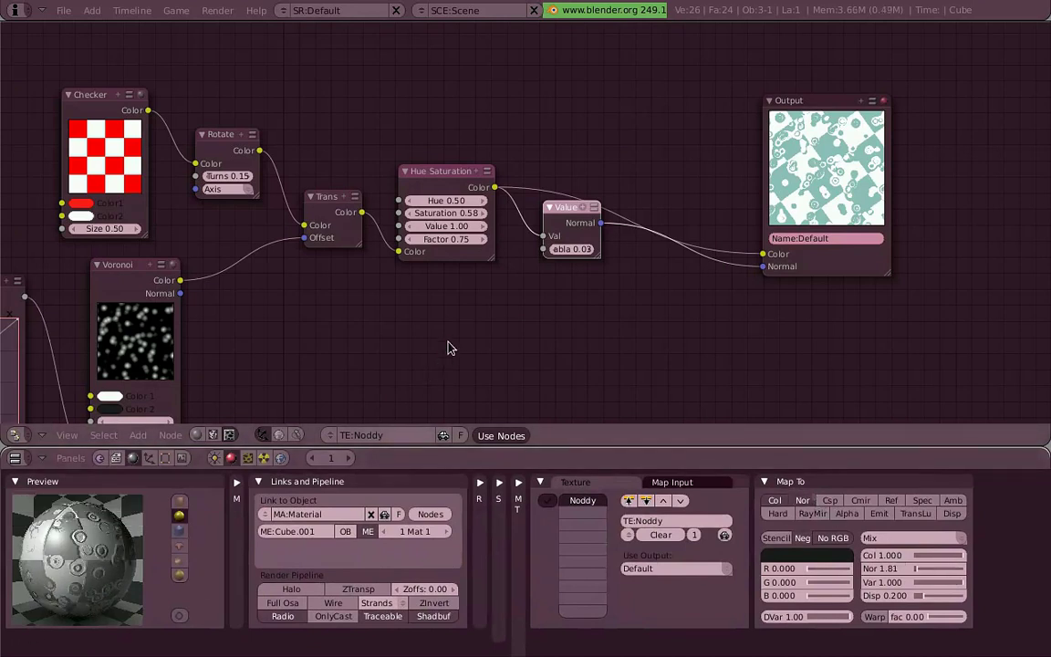
Jump the timeline to frame 61, then step back to frame 41
key(Up)
key(Up)
key(Up)
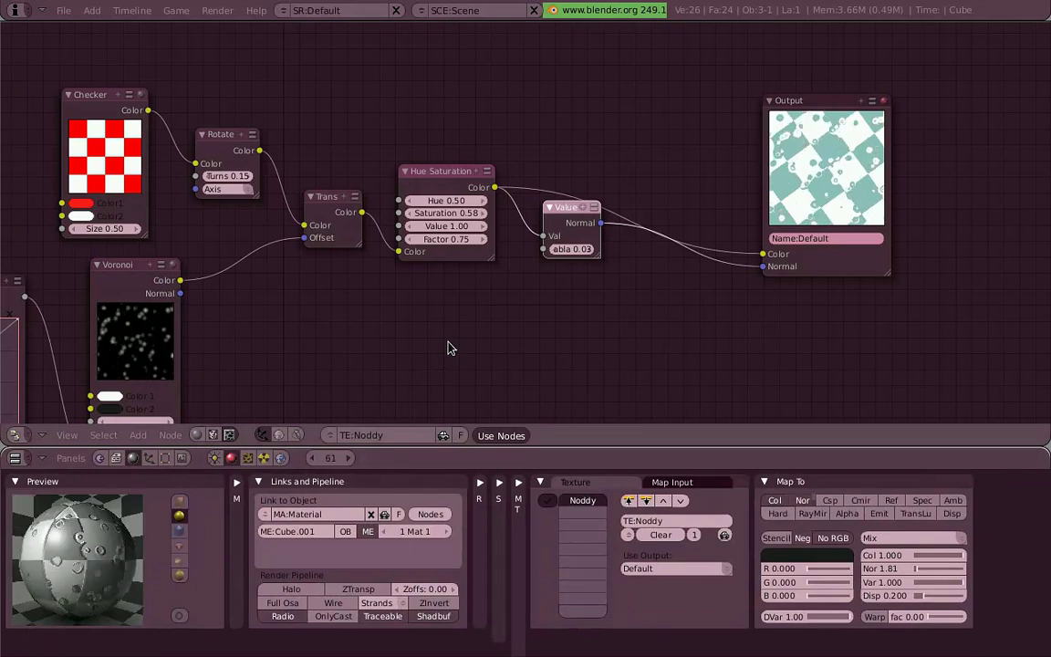
key(Down)
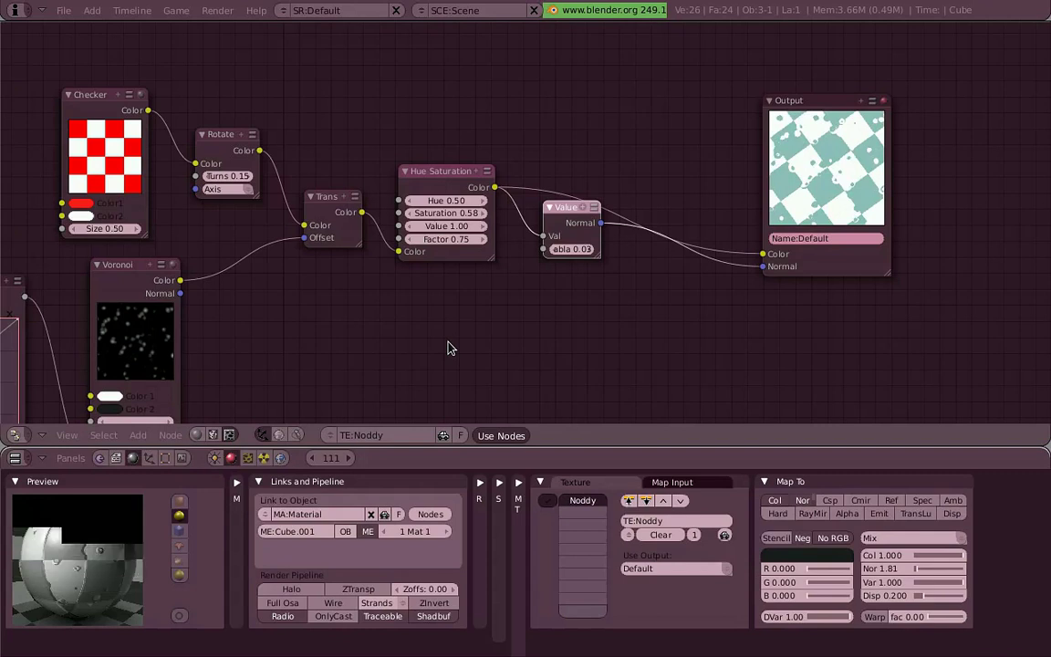
key(Down)
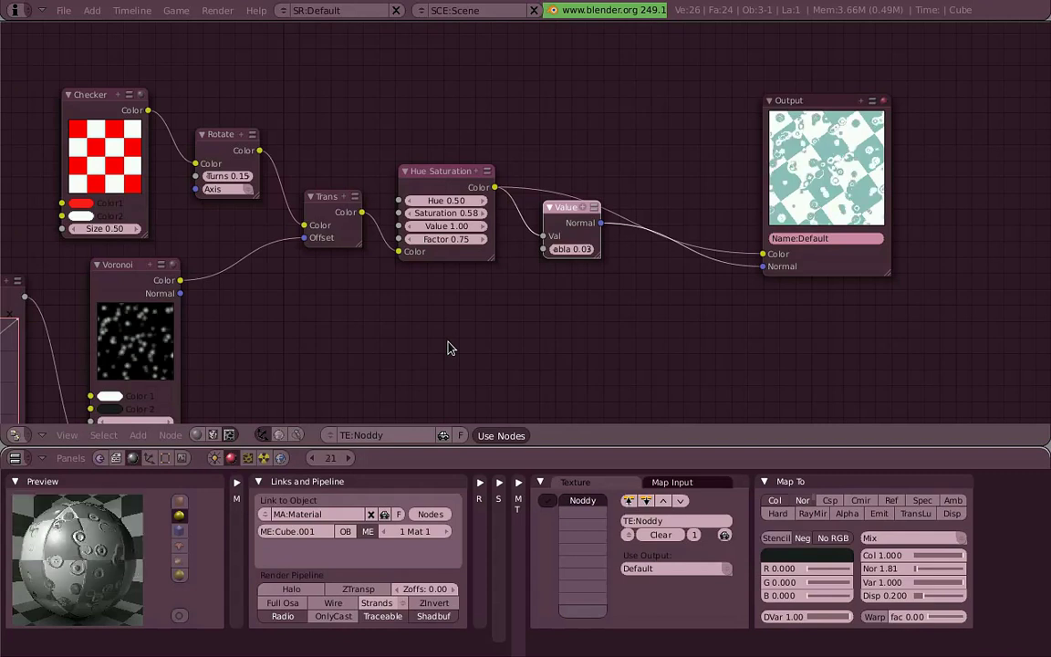
Name the Output node 'bluish' and place a duplicate Output node beneath it
mouse_move(823, 210)
mouse_down()
mouse_move(833, 200)
mouse_move(823, 137)
mouse_up()
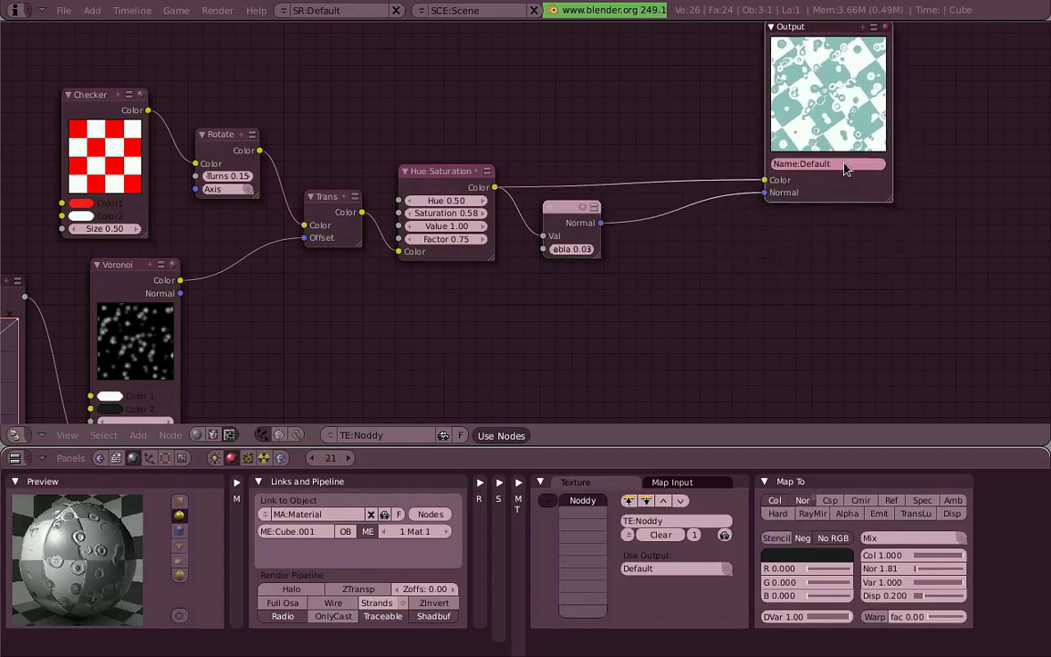
text(bluish)
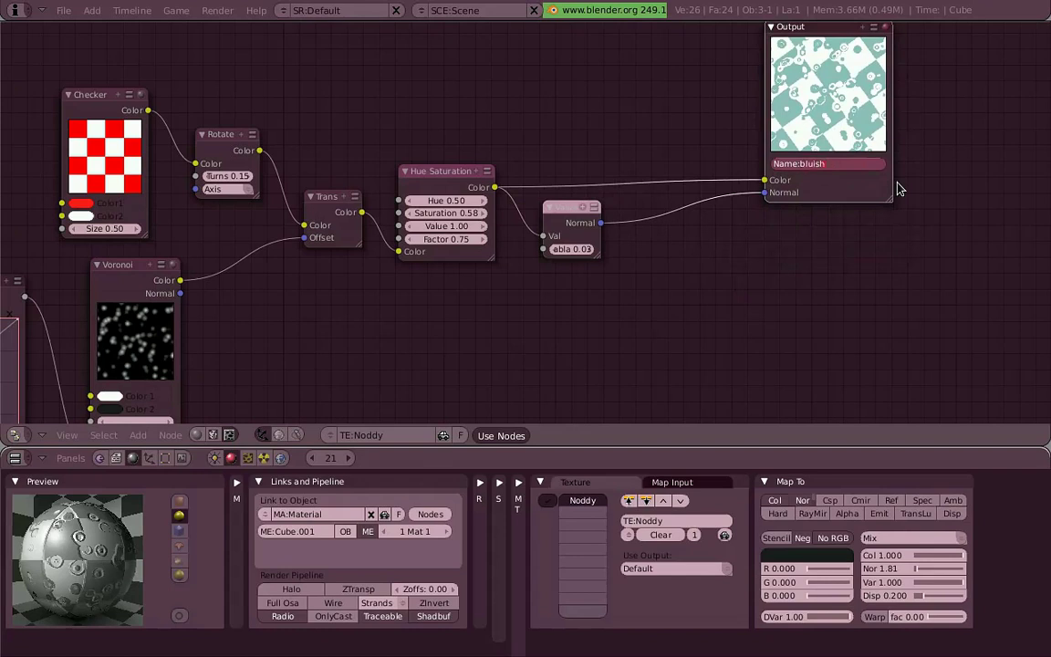
key(Return)
drag(847, 129, 845, 160)
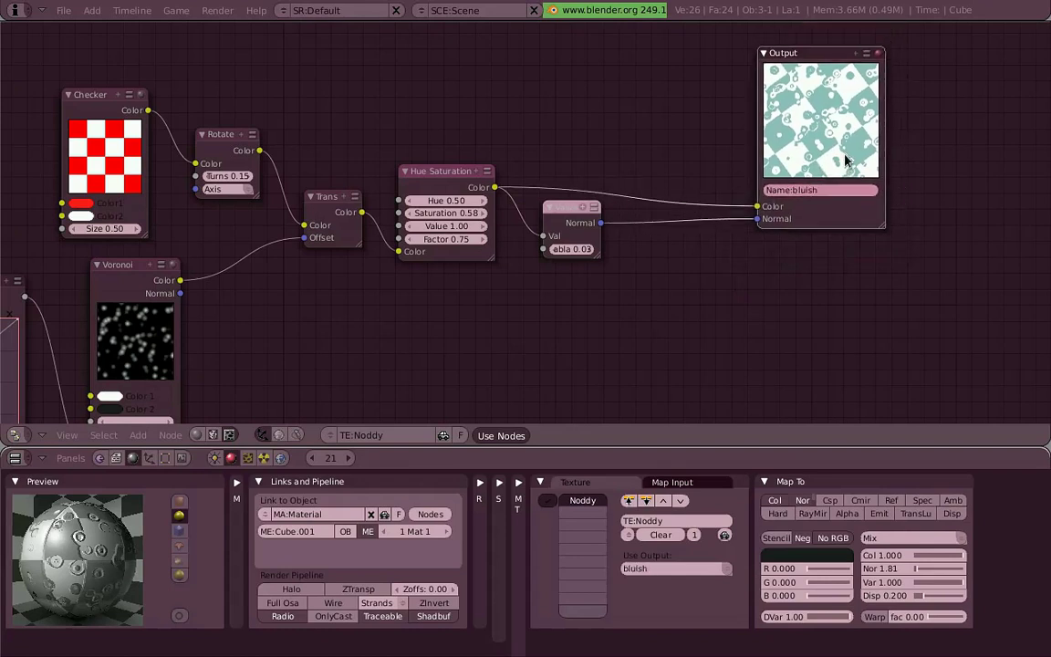
key(shift+d)
click(861, 365)
Wire Trans Color and the bump Normal into the duplicate Output and name it 'redish'
middle_drag(796, 330, 809, 295)
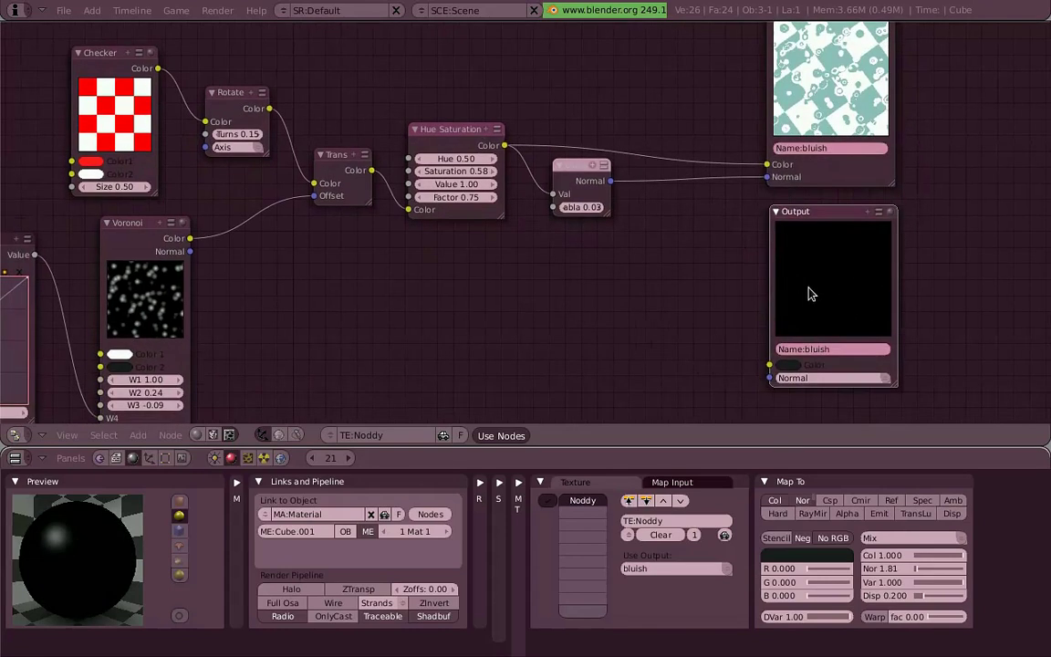
click(461, 128)
drag(461, 127, 465, 127)
drag(371, 169, 776, 370)
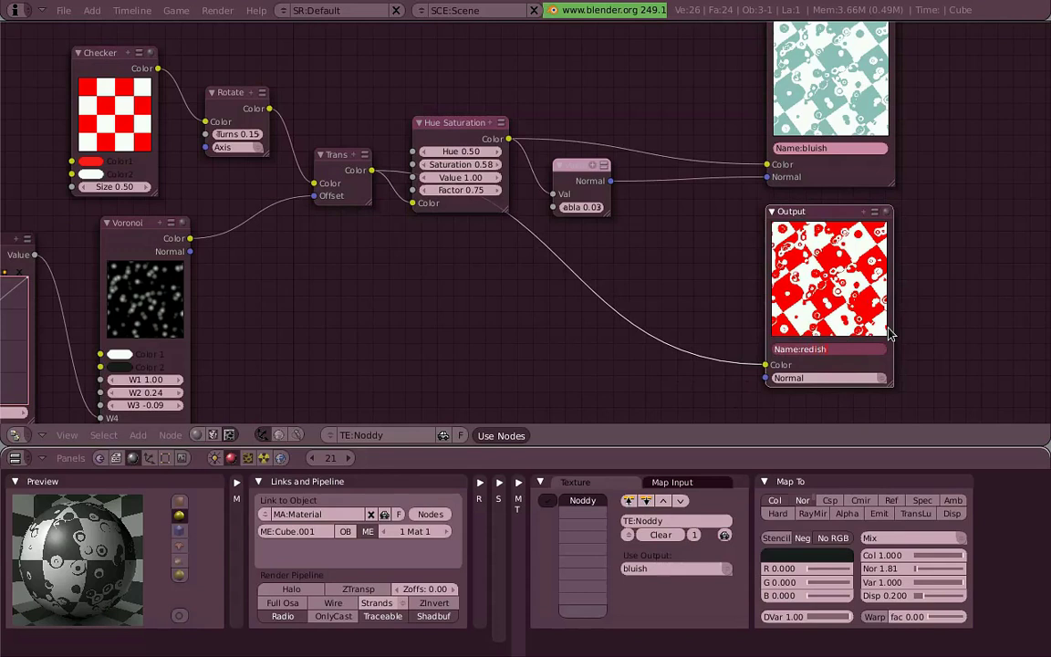
key(Return)
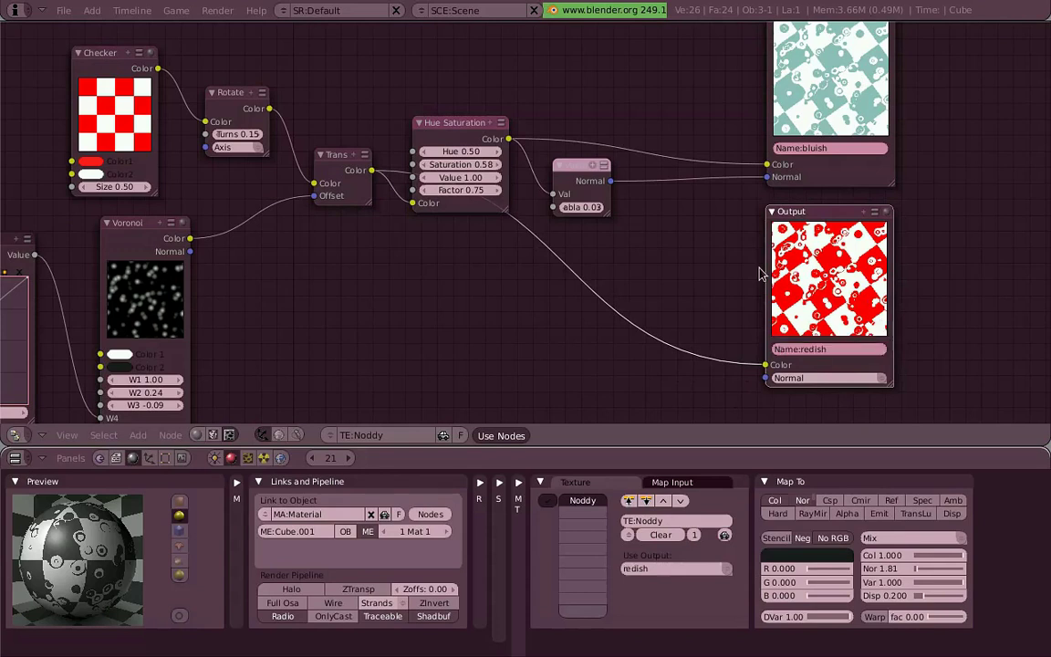
drag(610, 181, 766, 377)
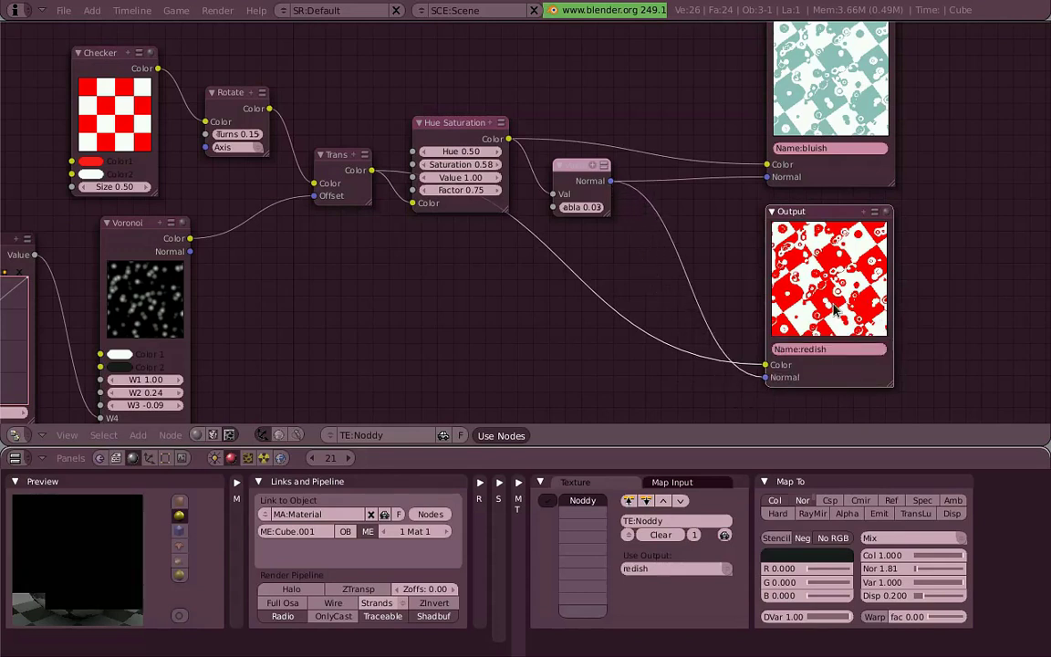
Choose redish as the material's Use Output, testing a switch to bluish and back
scroll(752, 273, down, 2)
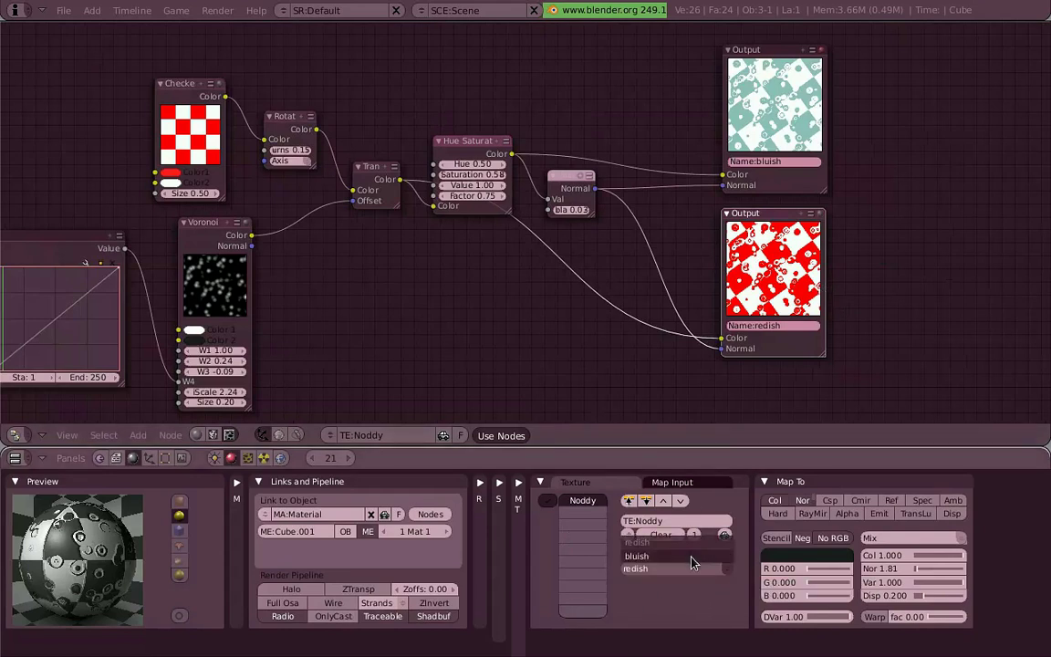
click(831, 538)
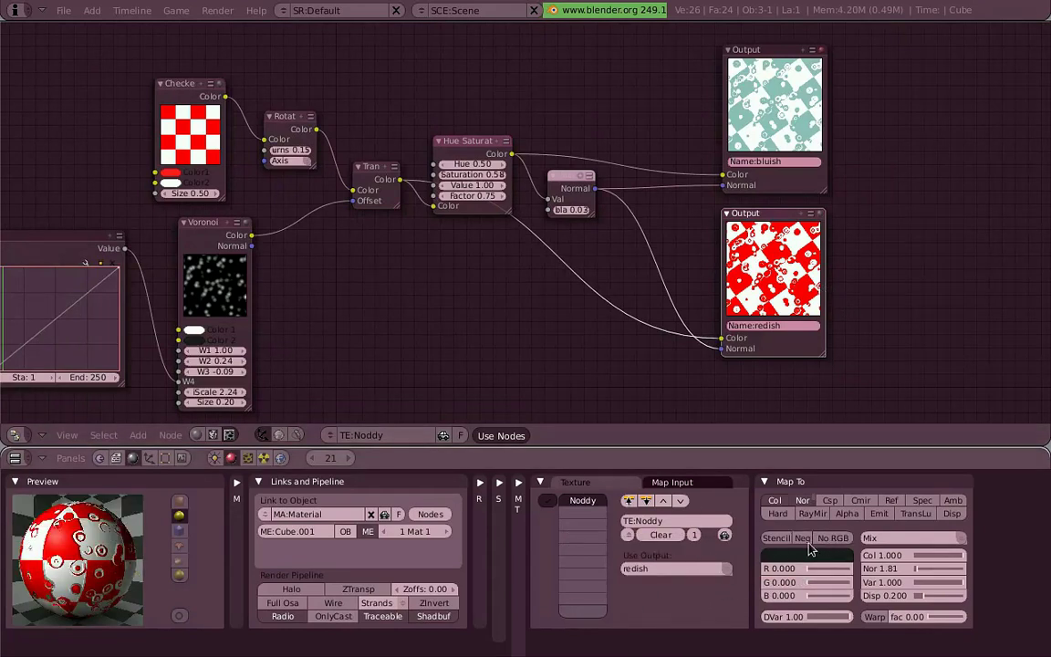
click(715, 572)
click(646, 497)
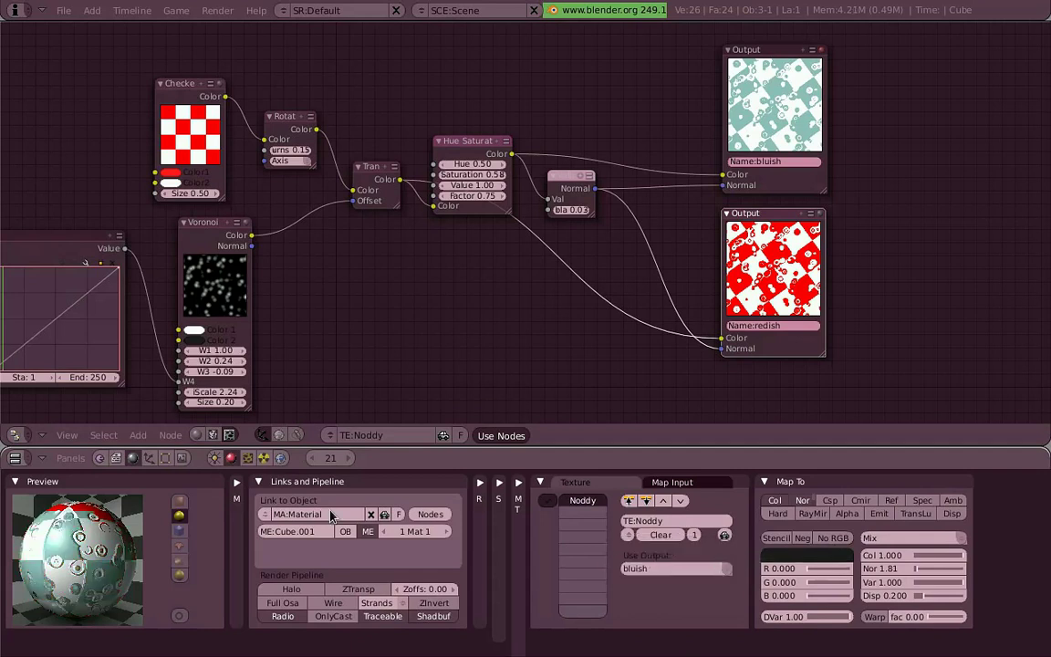
click(657, 568)
click(620, 516)
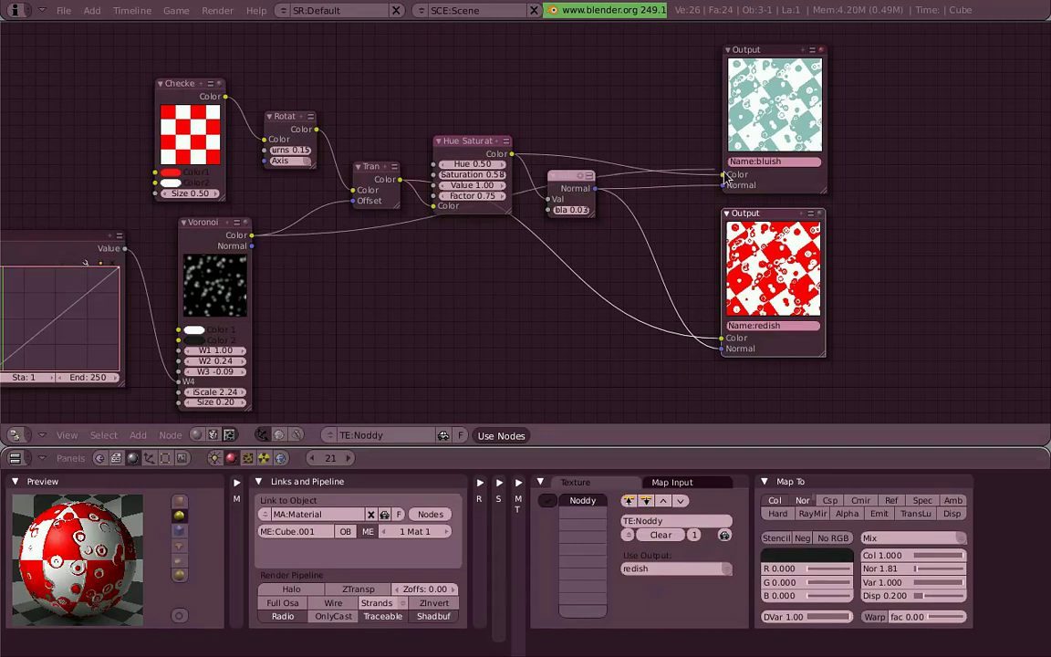
Compare with Voronoi feeding bluish, restore the Hue Saturation link, then duplicate the redish Output
drag(250, 235, 722, 174)
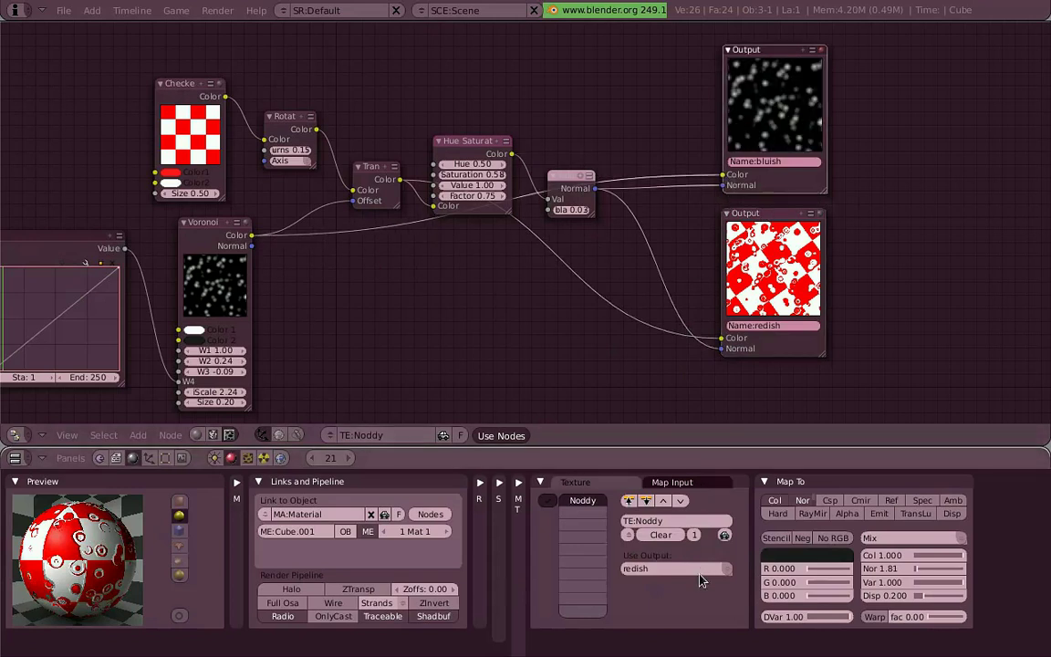
click(639, 569)
click(635, 500)
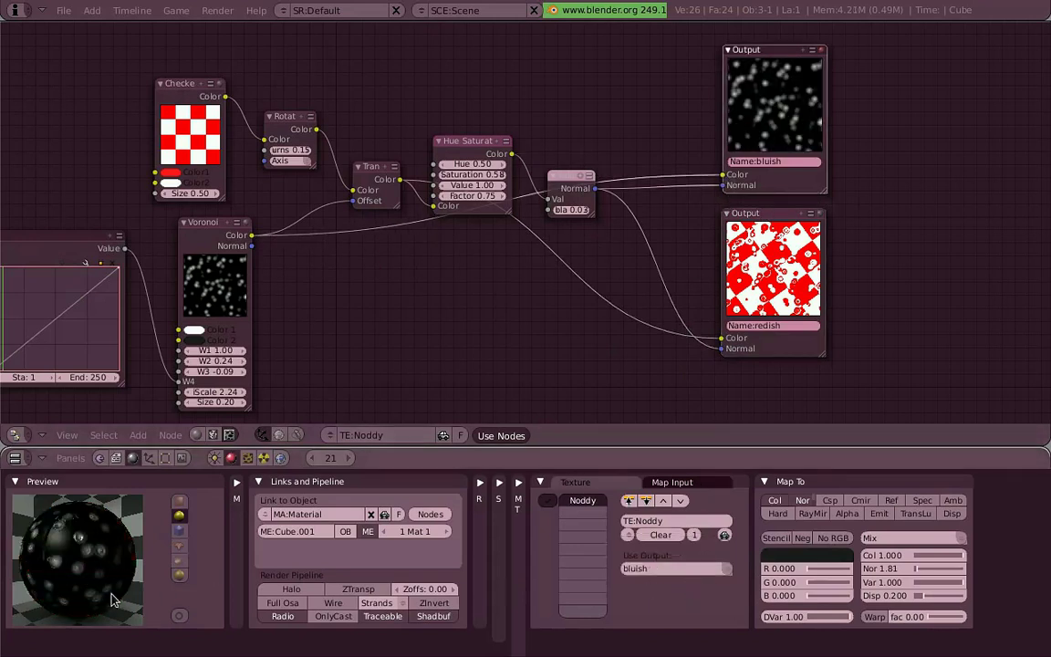
click(675, 569)
click(629, 511)
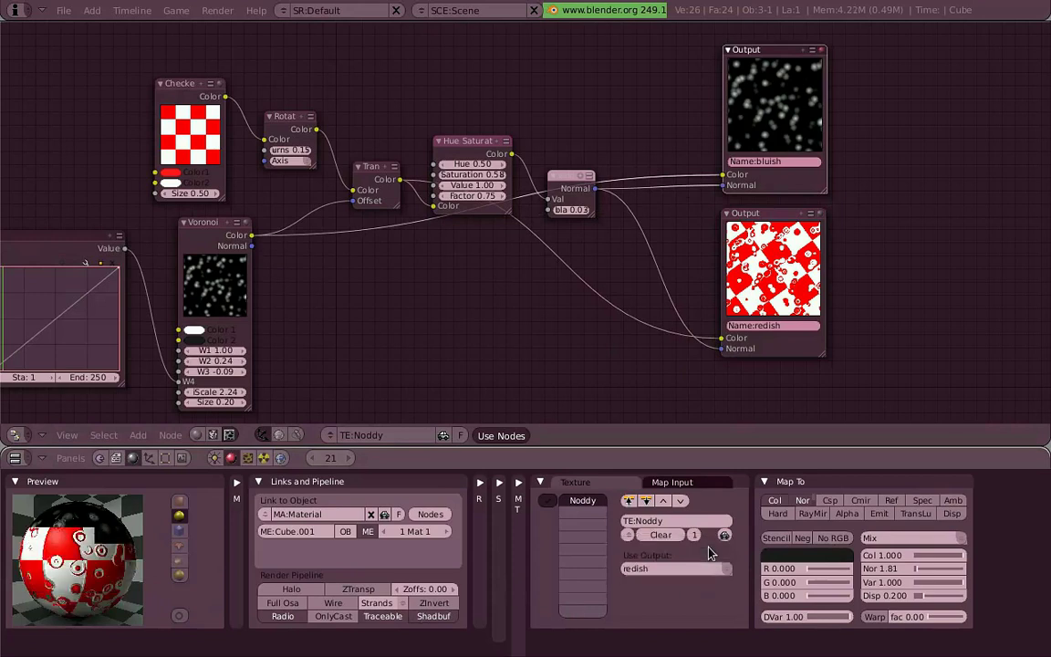
drag(512, 153, 722, 175)
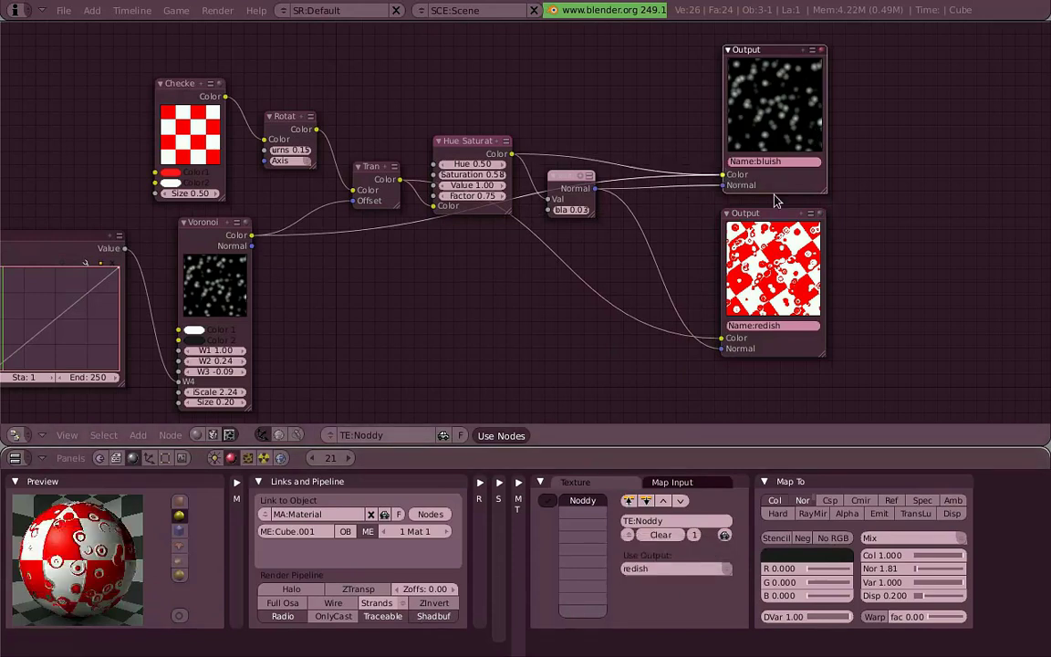
scroll(767, 290, down, 1)
key(shift+d)
Feed the third Output from a duplicated Hue Saturation node, linked from Trans, at Hue 0.30
click(524, 360)
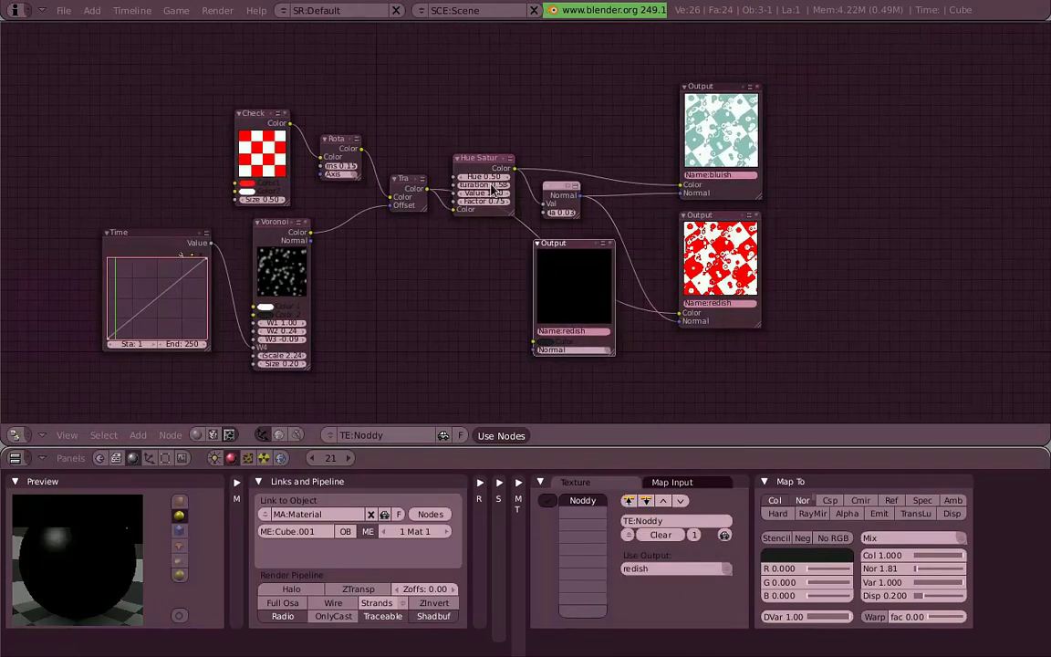
click(475, 165)
key(shift+d)
drag(427, 189, 454, 302)
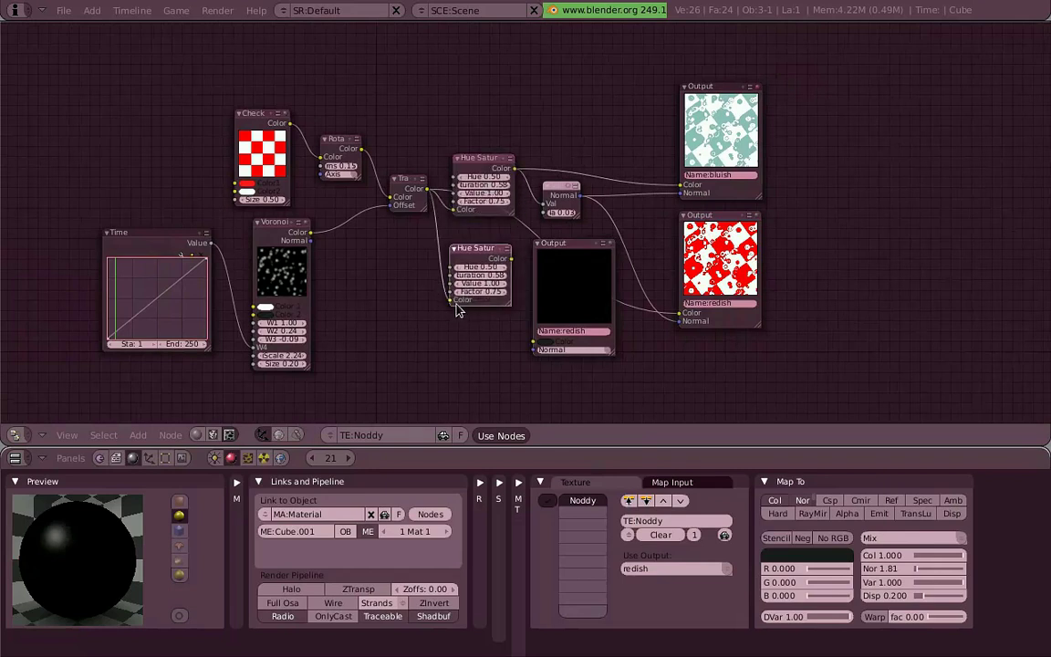
drag(508, 259, 536, 341)
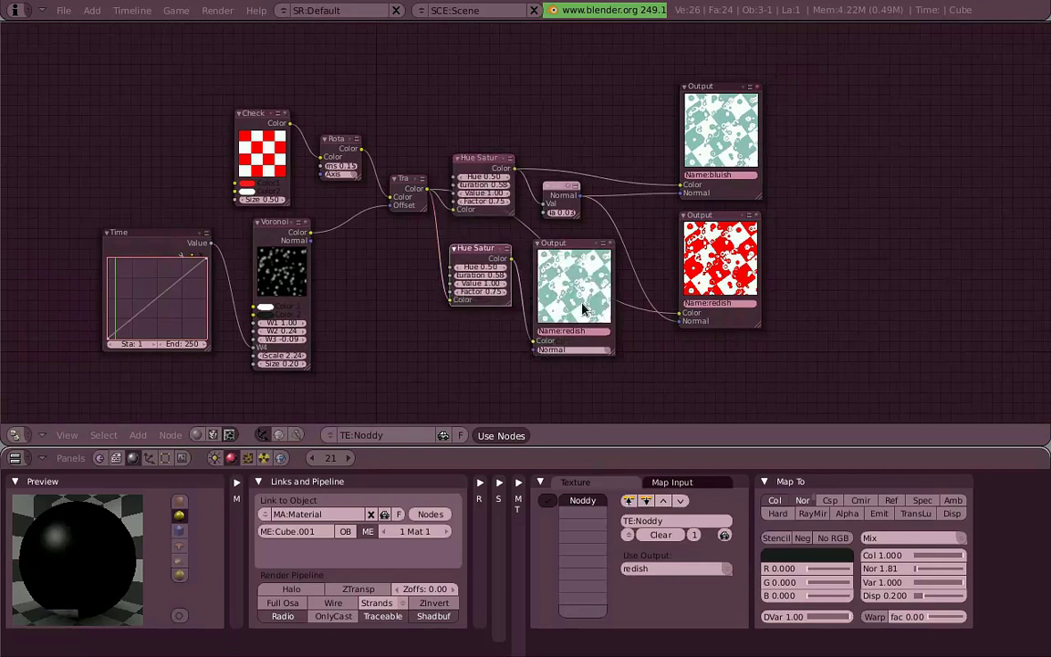
scroll(583, 301, up, 1)
scroll(589, 297, up, 1)
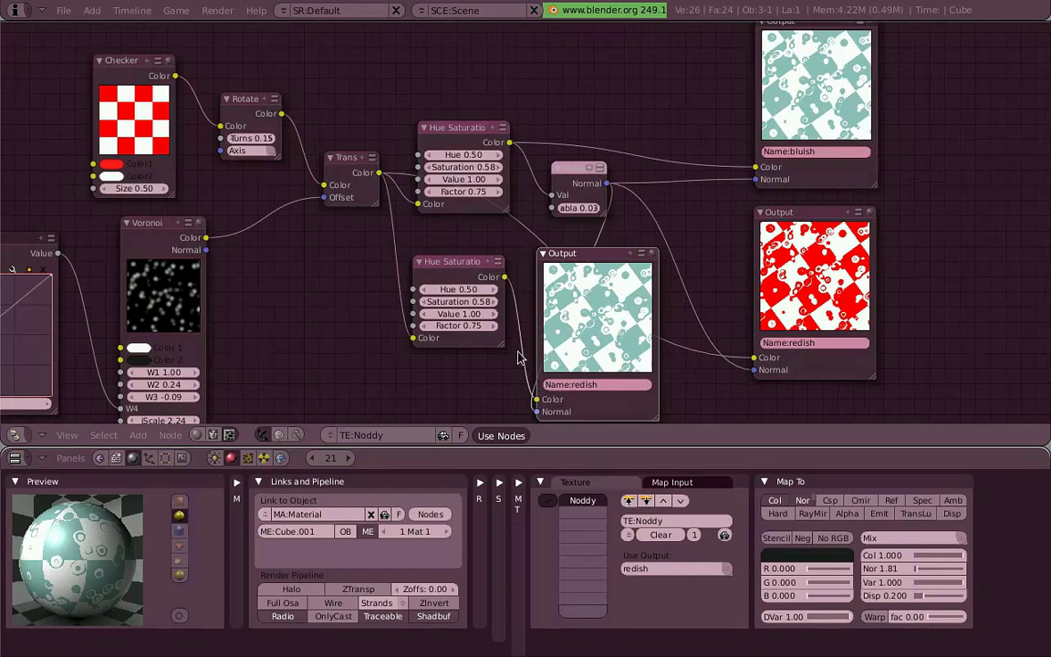
drag(451, 264, 449, 262)
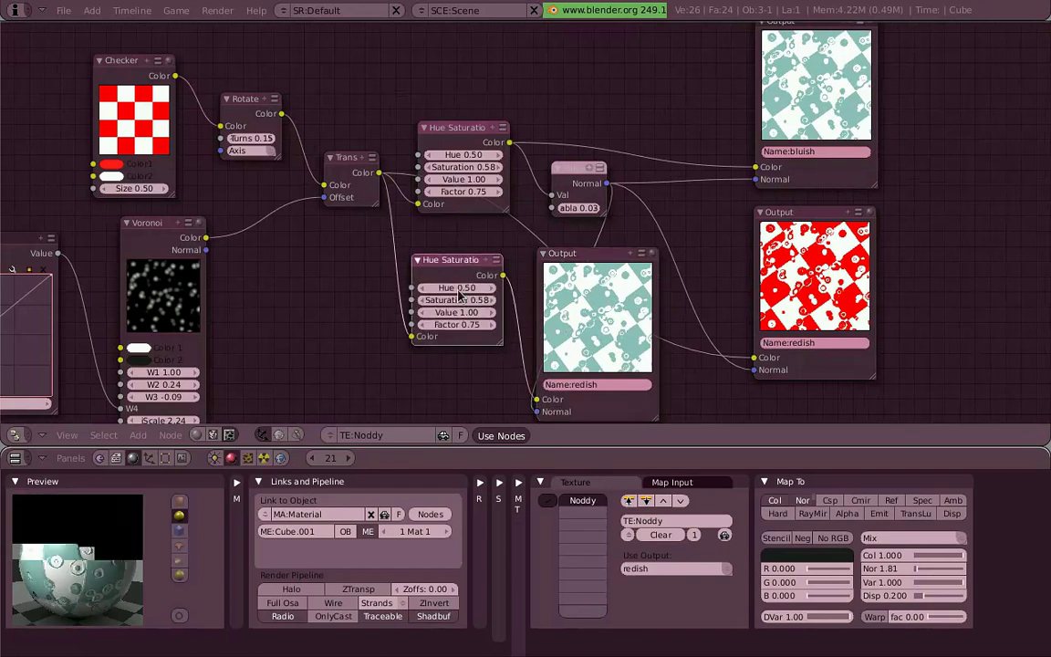
click(433, 292)
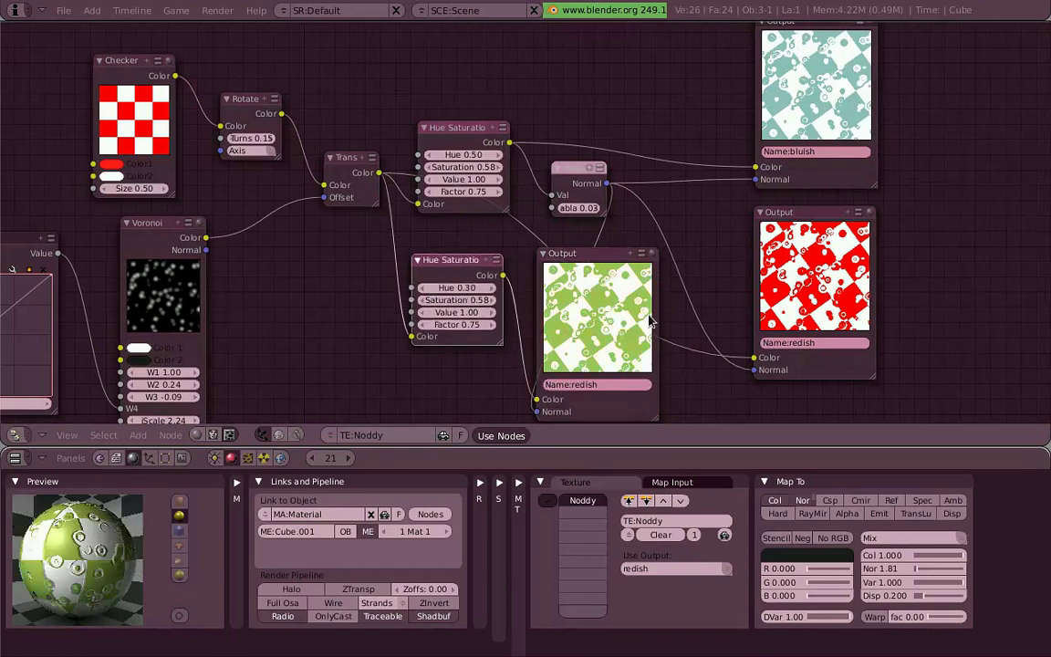
Name the third output 'greenish' and select it as the material's output
click(617, 384)
text(greenish)
key(Return)
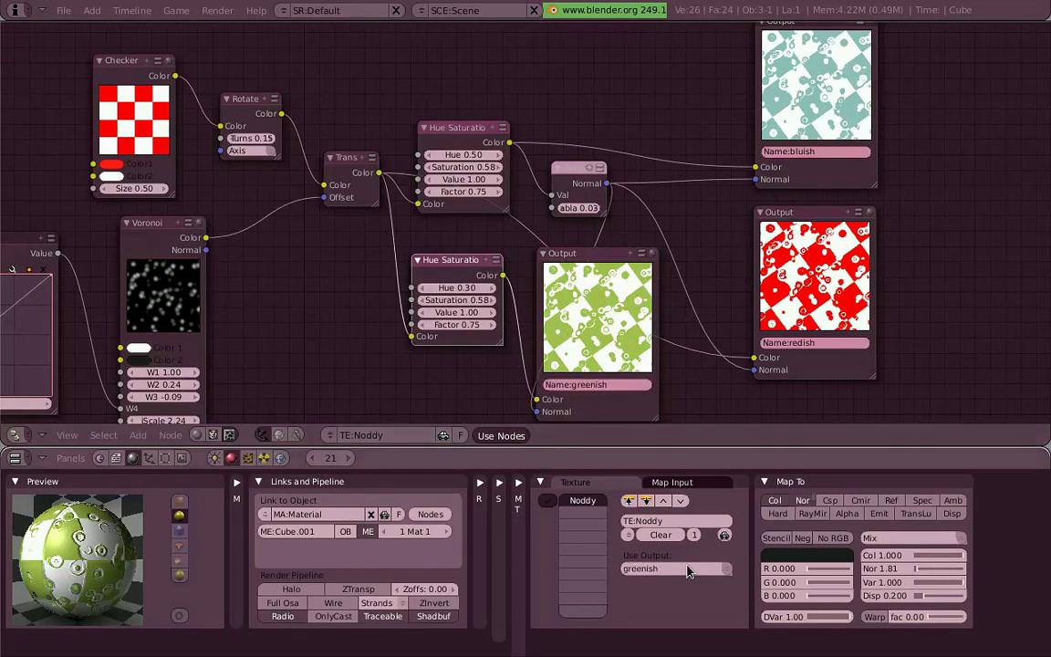
click(709, 569)
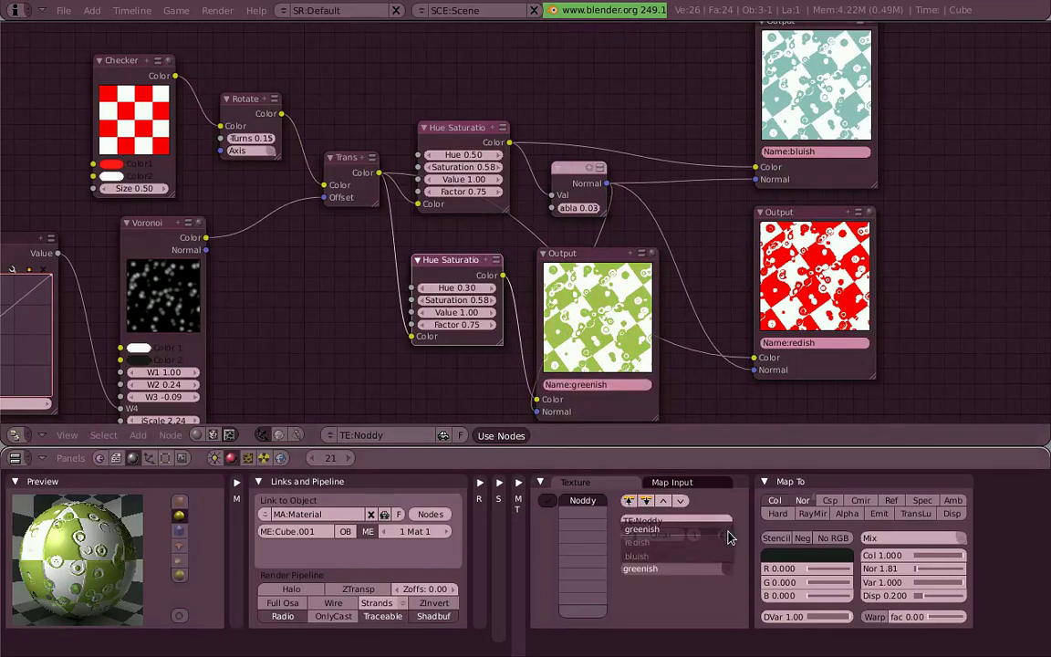
click(730, 565)
scroll(821, 319, down, 2)
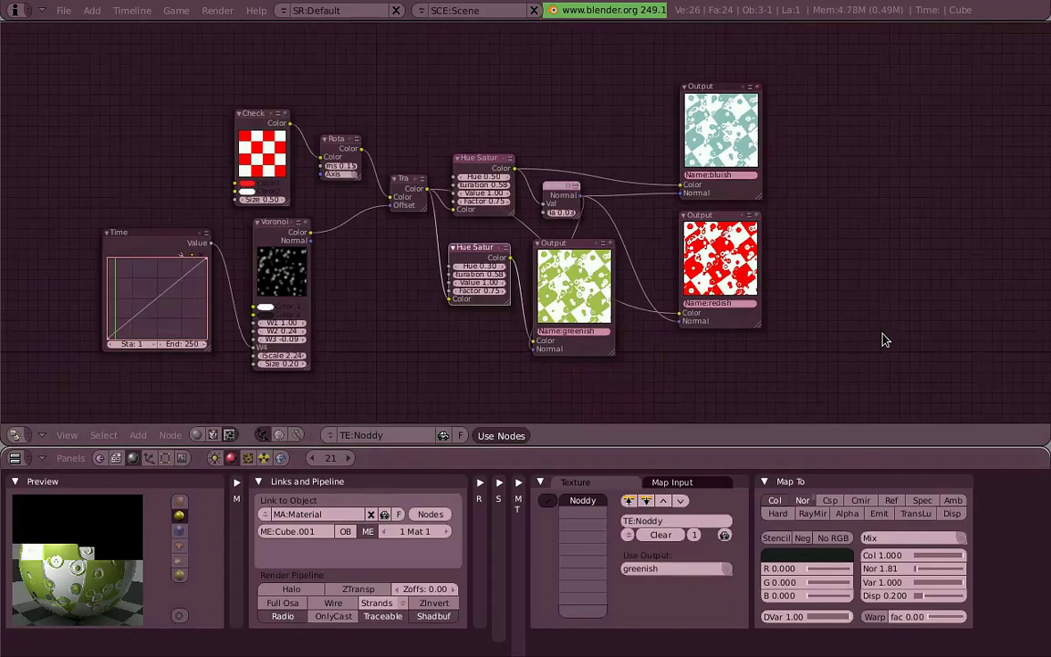